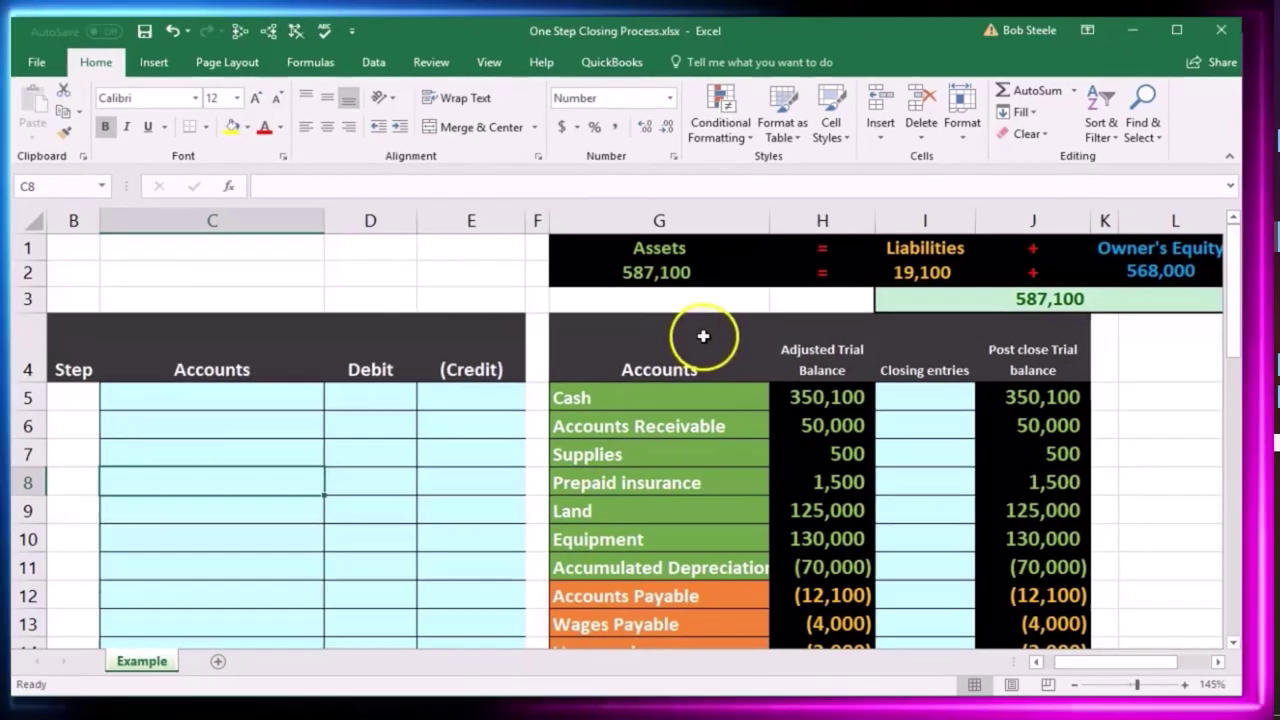
# Review the Adjusted Trial Balance, Closing entries and Post close Trial balance column headings of the worksheet.
pyautogui.click(828, 353)
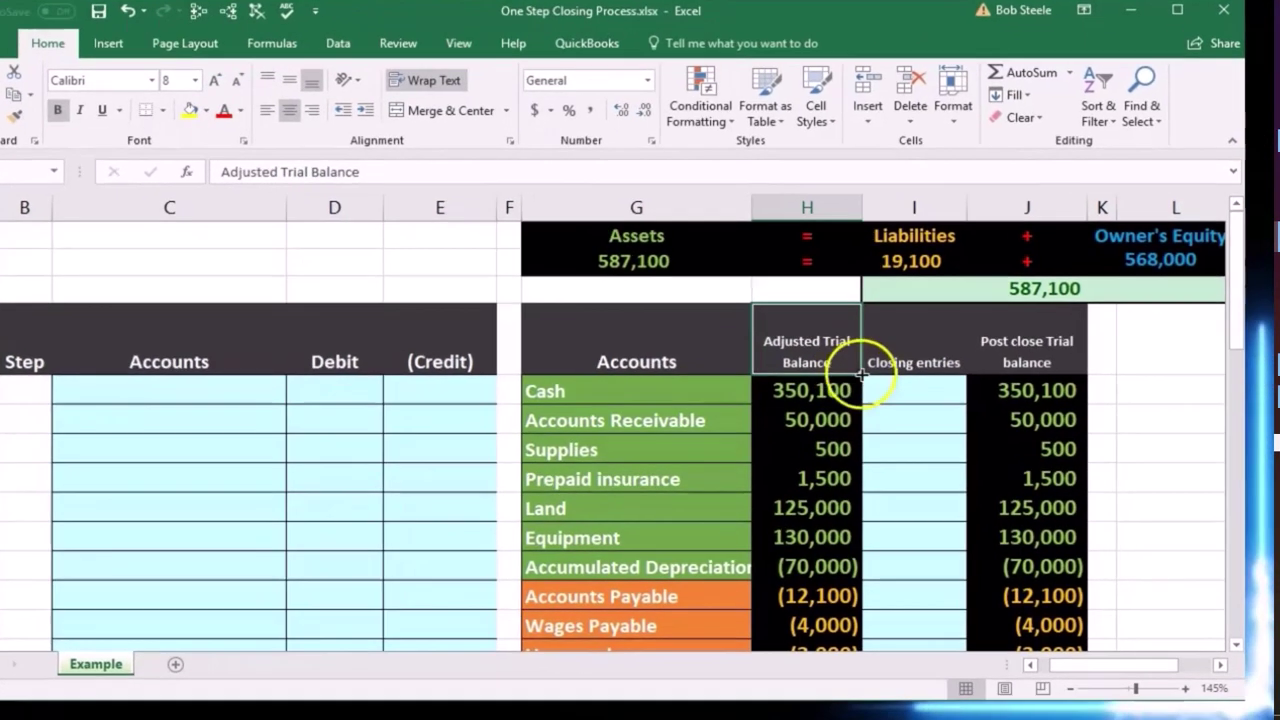
pyautogui.click(898, 368)
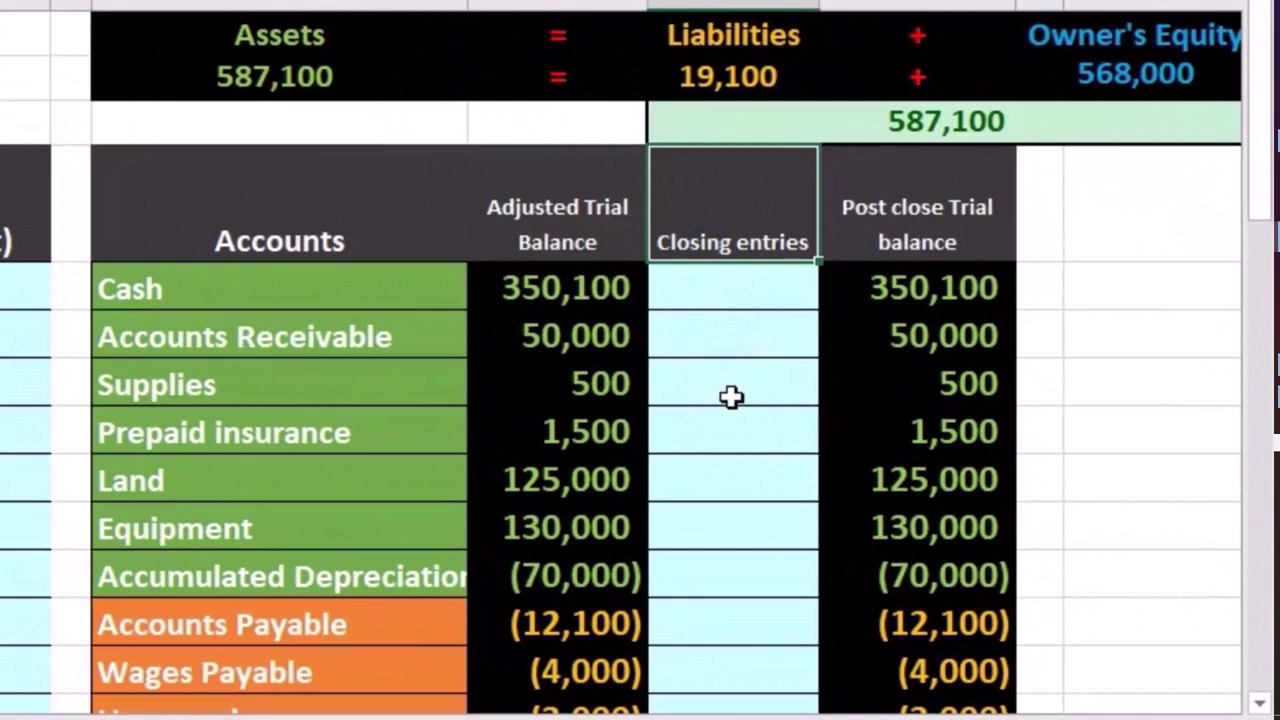
pyautogui.click(930, 243)
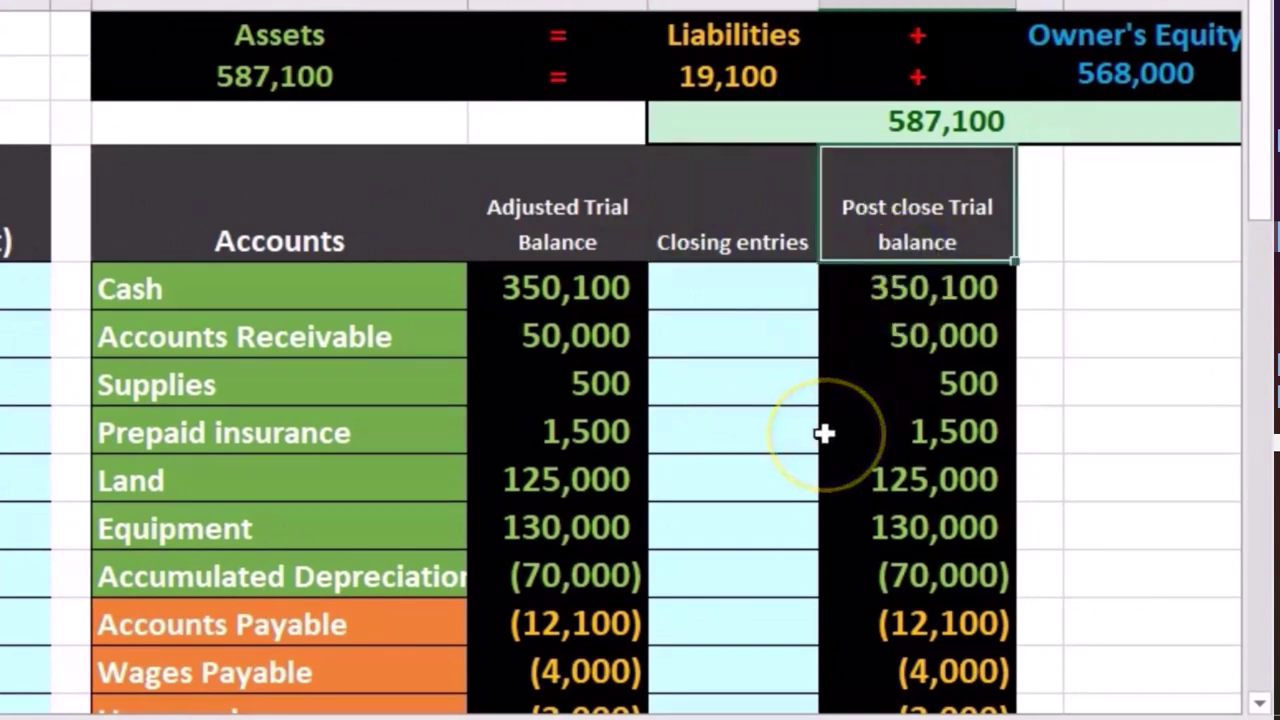
# Inspect the formulas behind the Assets, Liabilities and Owner's Equity totals in the accounting equation.
pyautogui.doubleClick(345, 80)
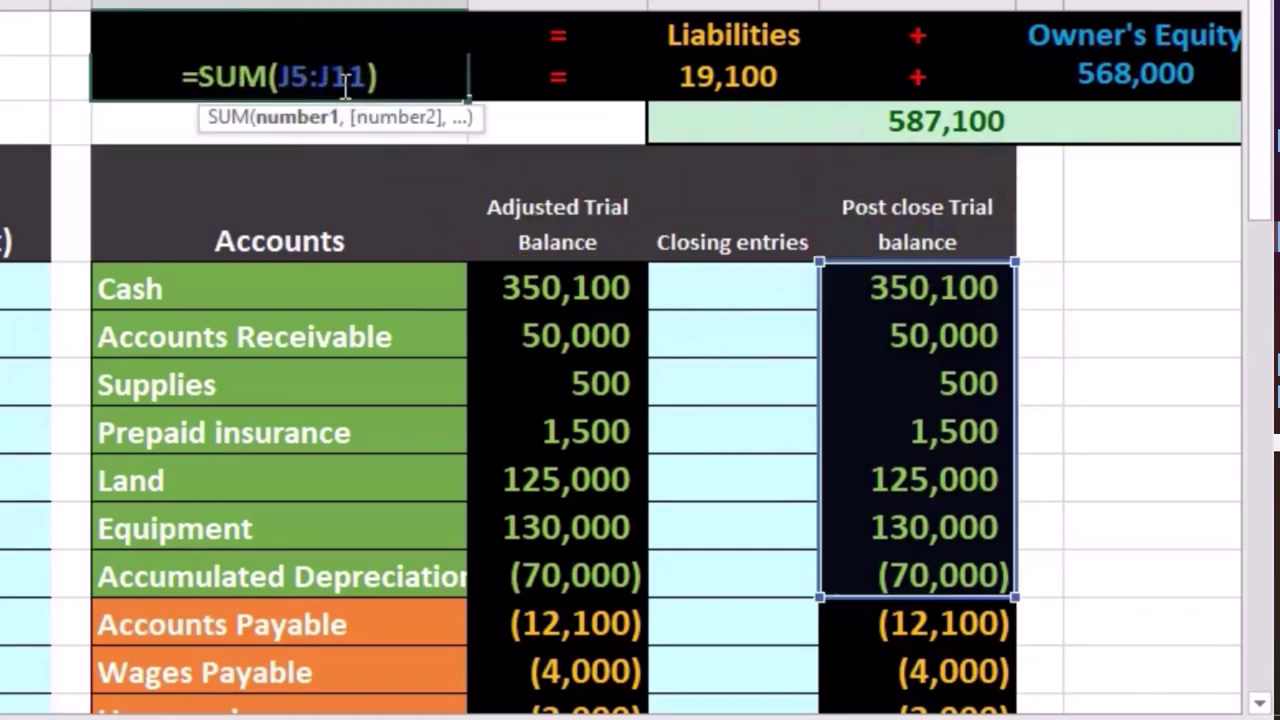
pyautogui.press('Escape')
pyautogui.doubleClick(677, 60)
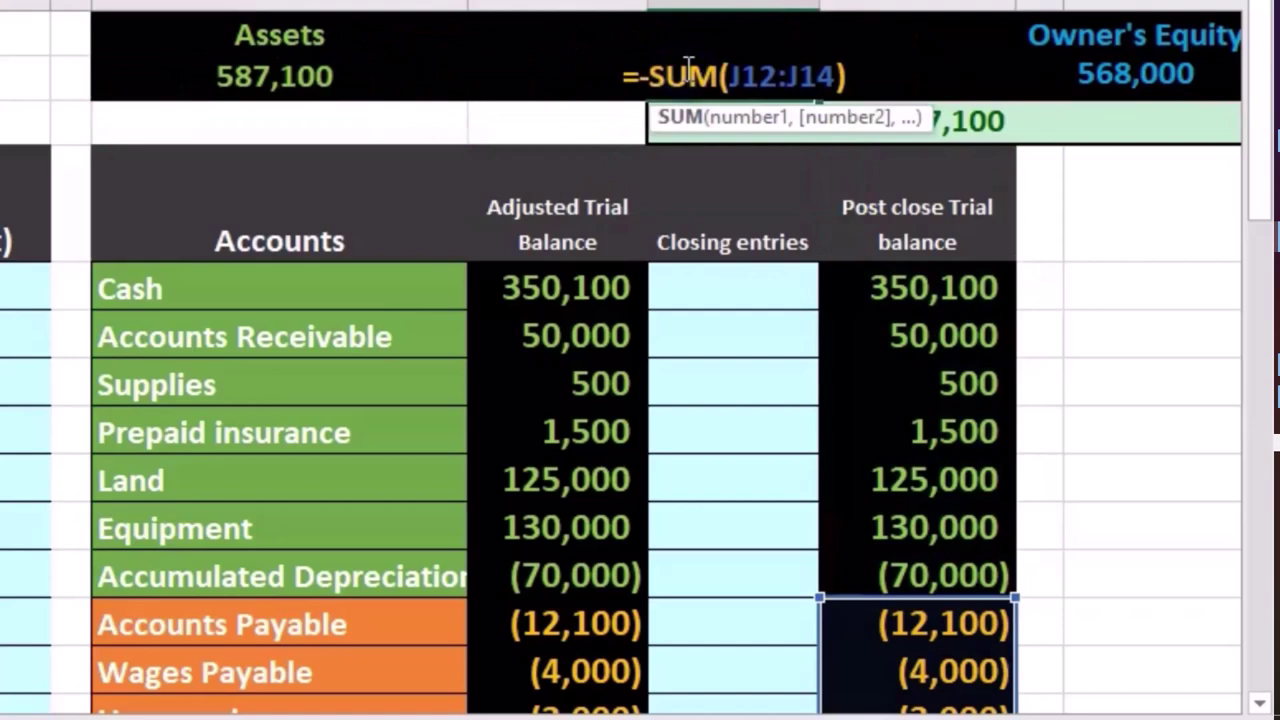
pyautogui.click(854, 86)
pyautogui.doubleClick(1057, 63)
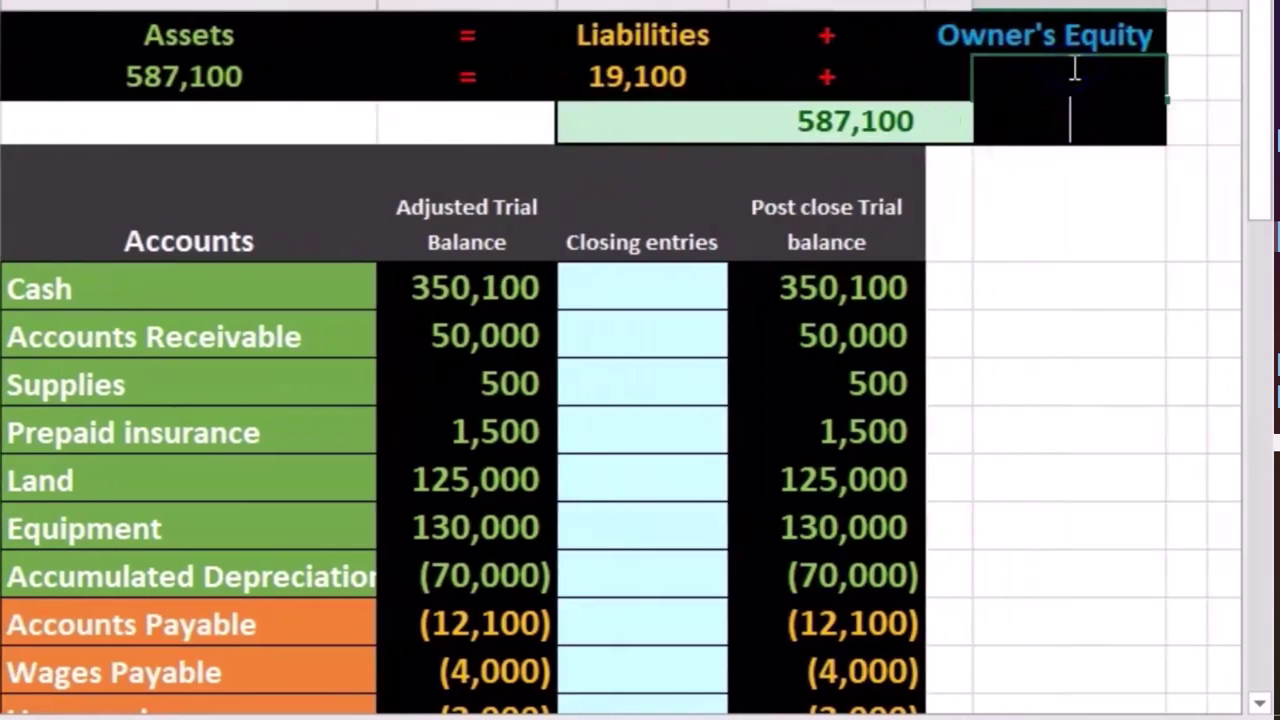
pyautogui.press('Return')
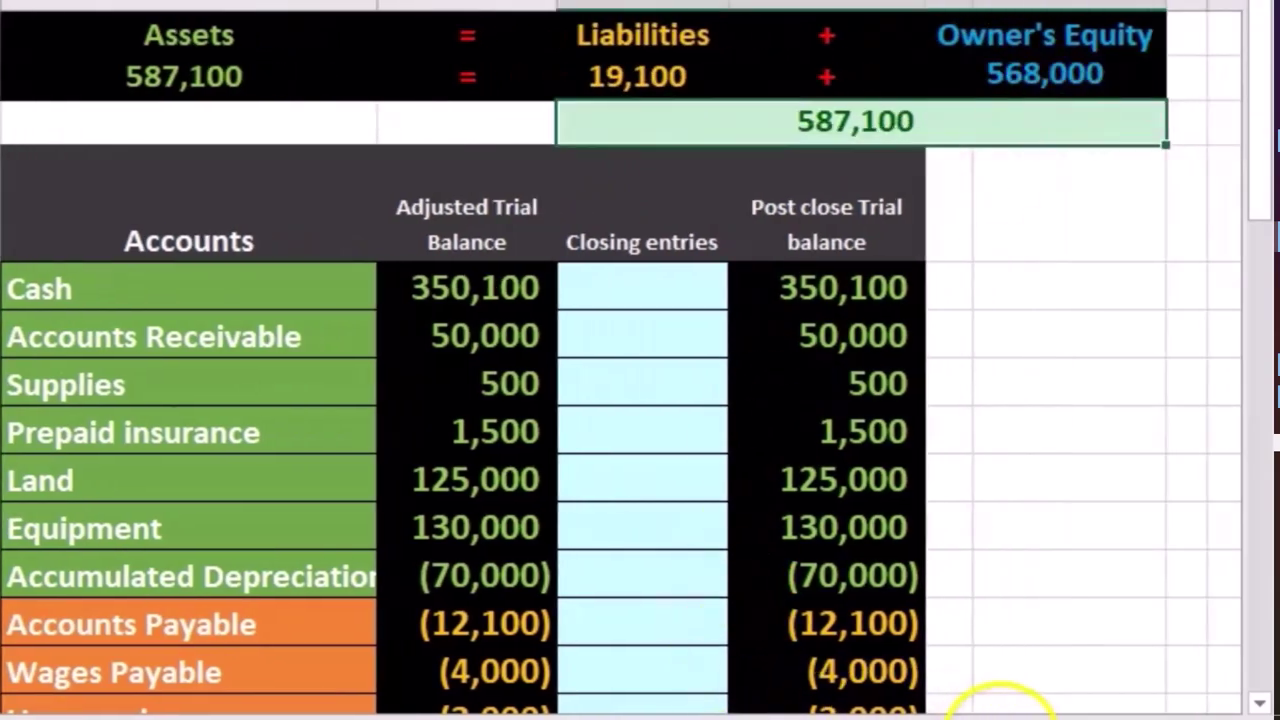
# Review the trial balance accounts by group, from assets and liabilities through Owner Capital and Draws to the revenue and expense accounts.
pyautogui.moveTo(1000, 712); pyautogui.dragTo(960, 712)
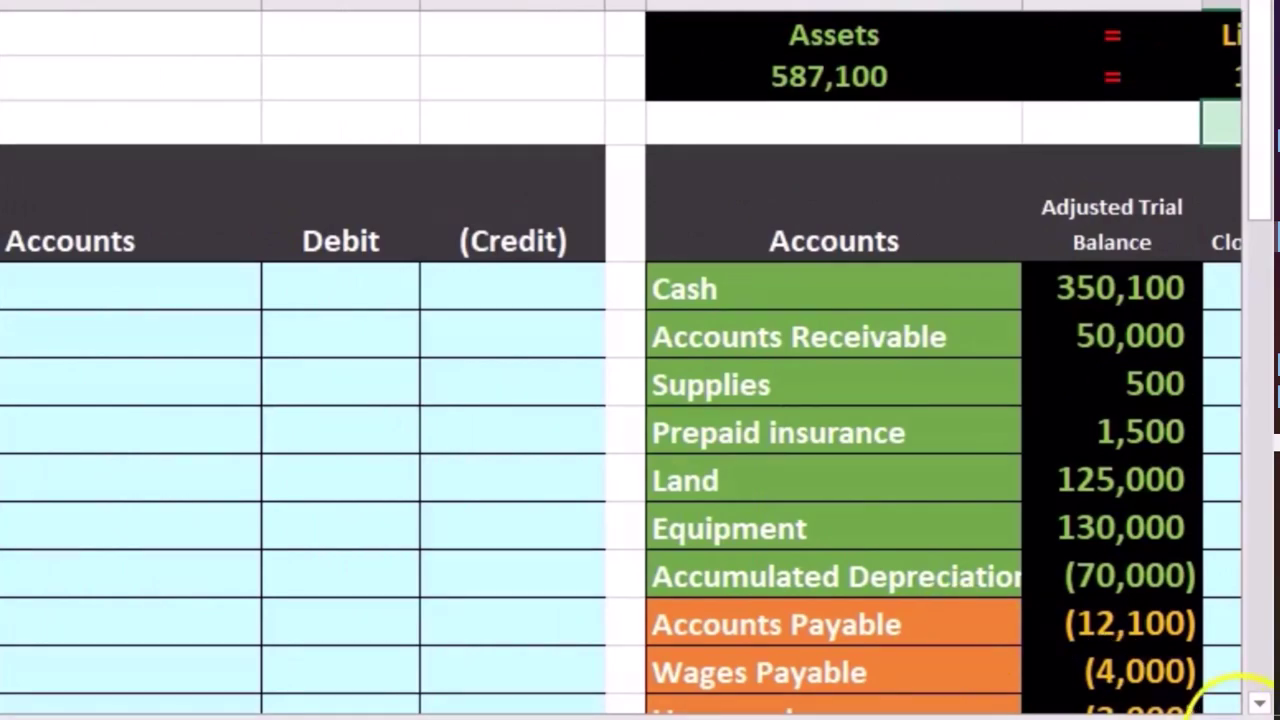
pyautogui.moveTo(1232, 704); pyautogui.dragTo(1240, 714)
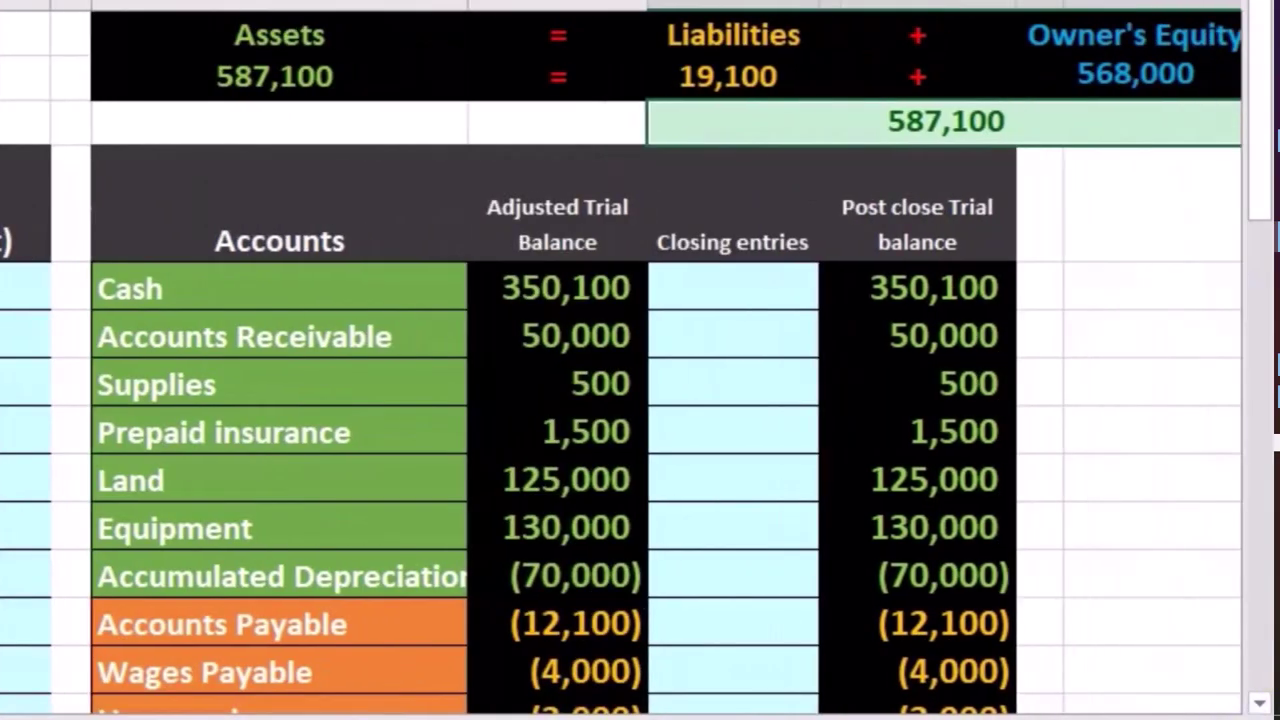
pyautogui.click(25, 525)
pyautogui.scroll(-4, 531, 523)
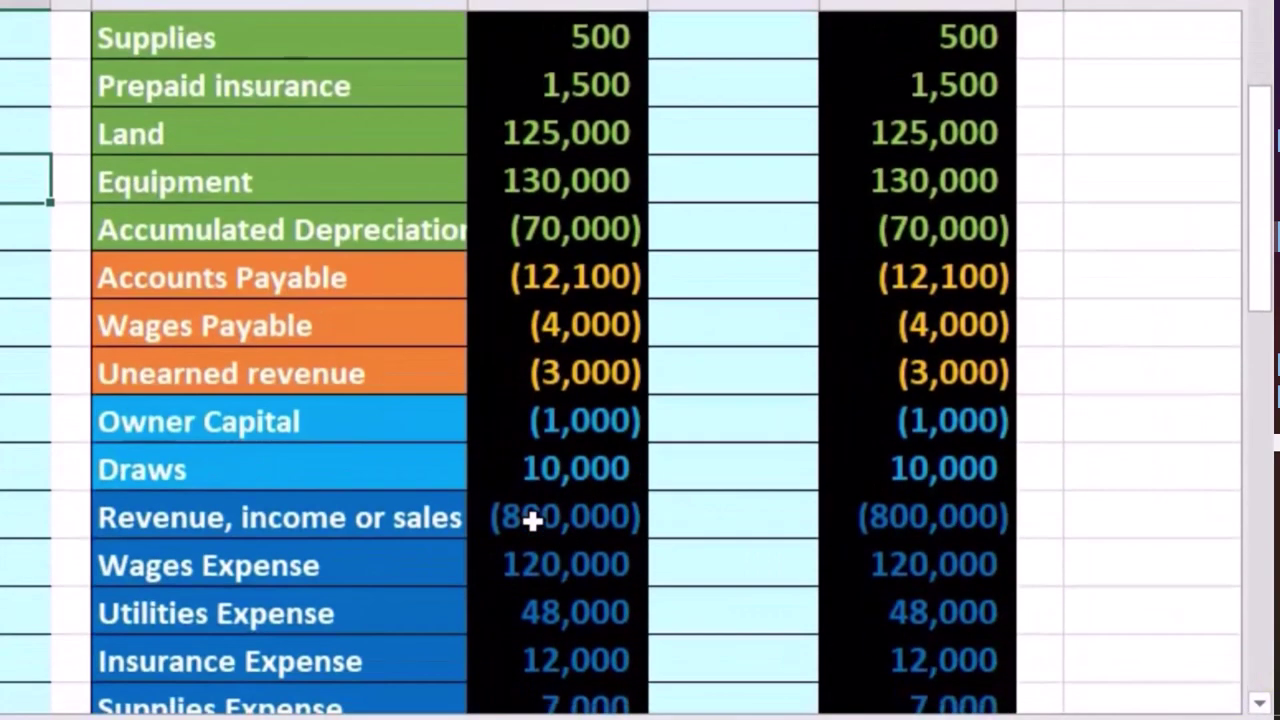
pyautogui.scroll(3, 346, 449)
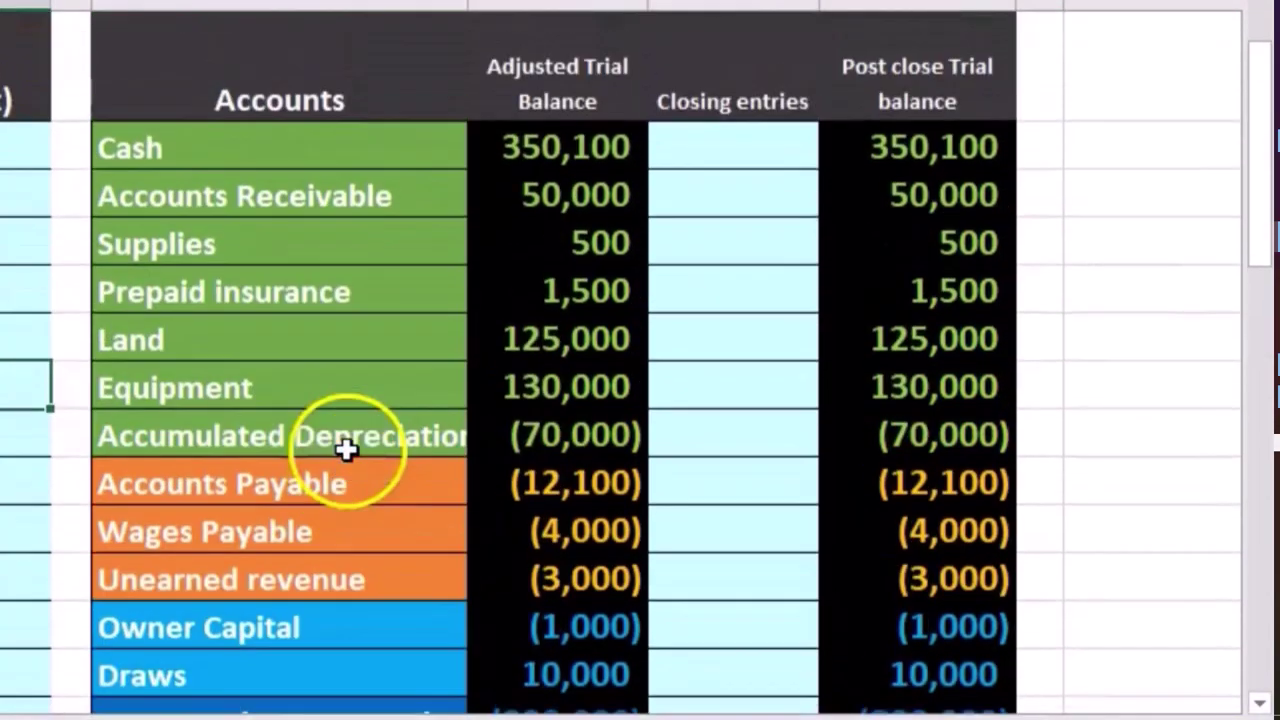
pyautogui.click(231, 346)
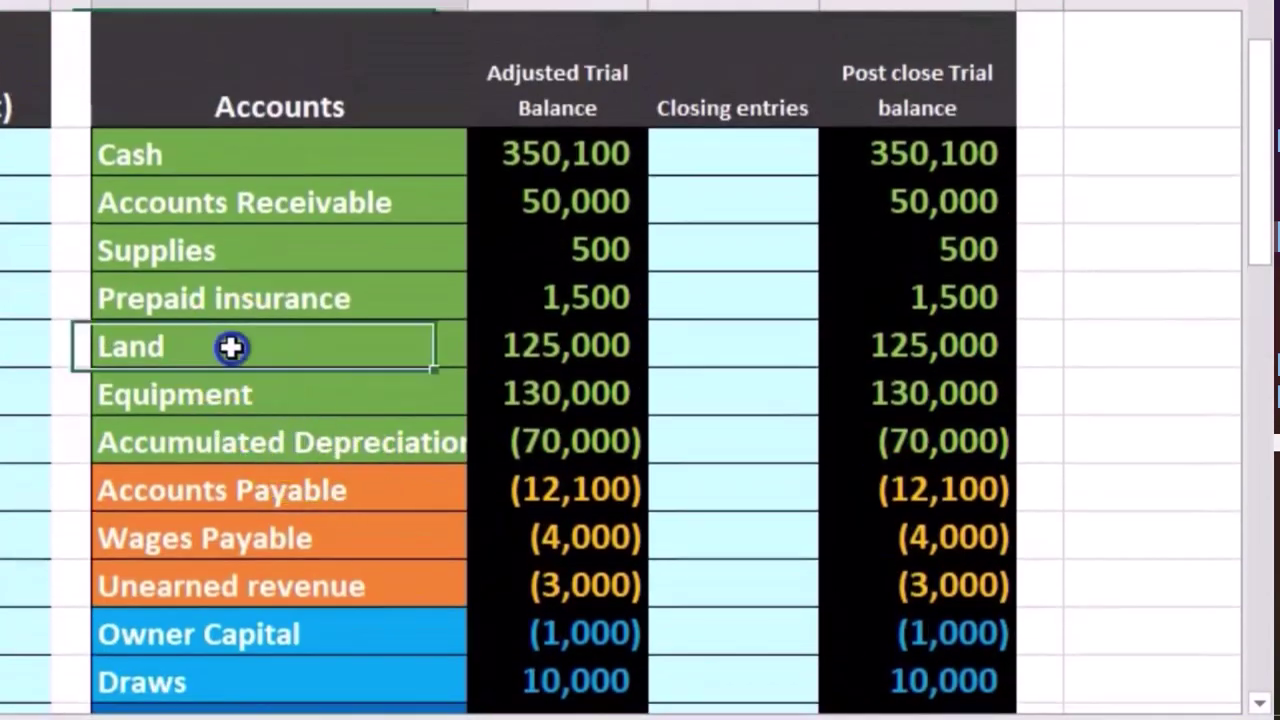
pyautogui.click(214, 493)
pyautogui.scroll(-2, 214, 495)
pyautogui.press('Down')
pyautogui.press('Down')
pyautogui.press('Down')
pyautogui.press('Down')
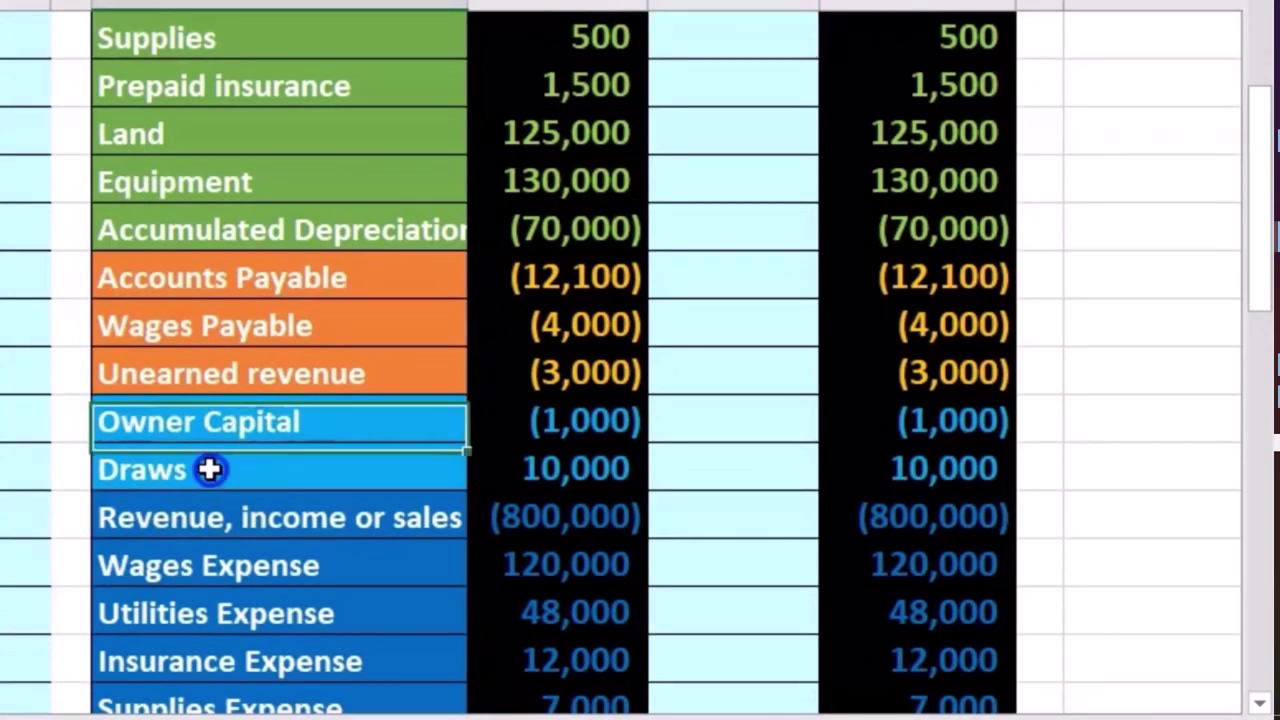
pyautogui.scroll(-1, 209, 469)
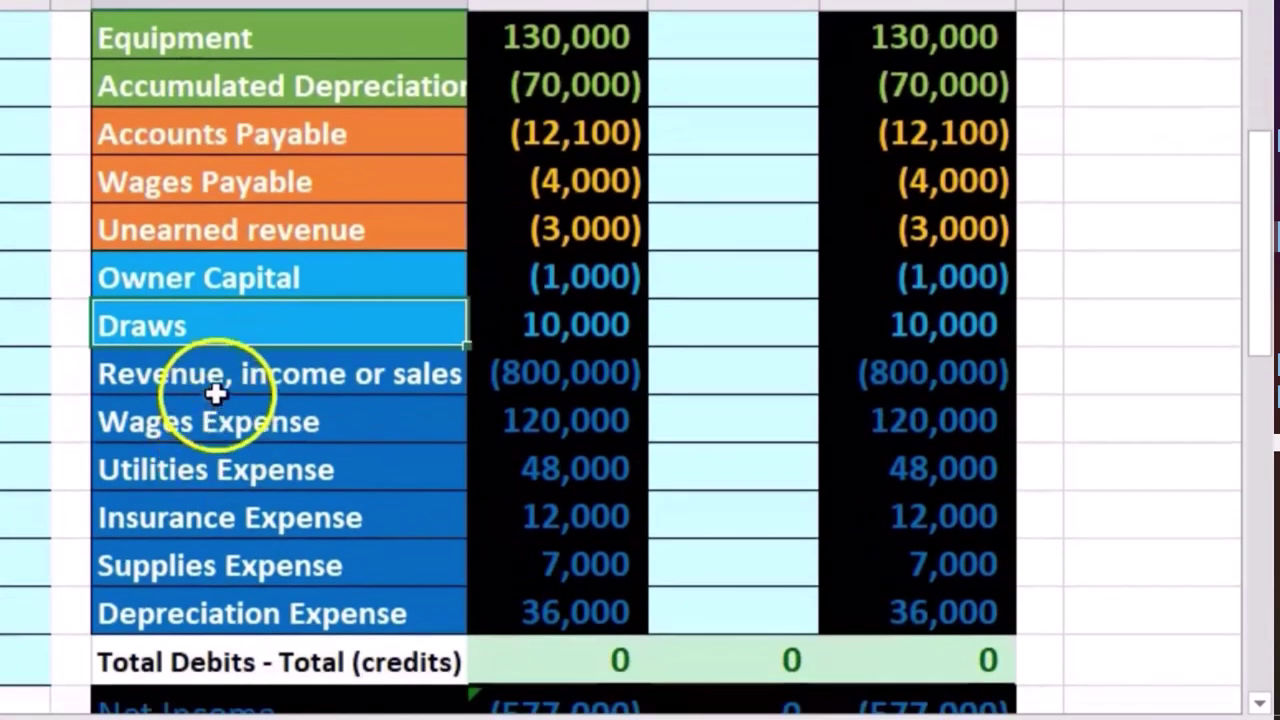
pyautogui.moveTo(214, 380); pyautogui.dragTo(234, 601)
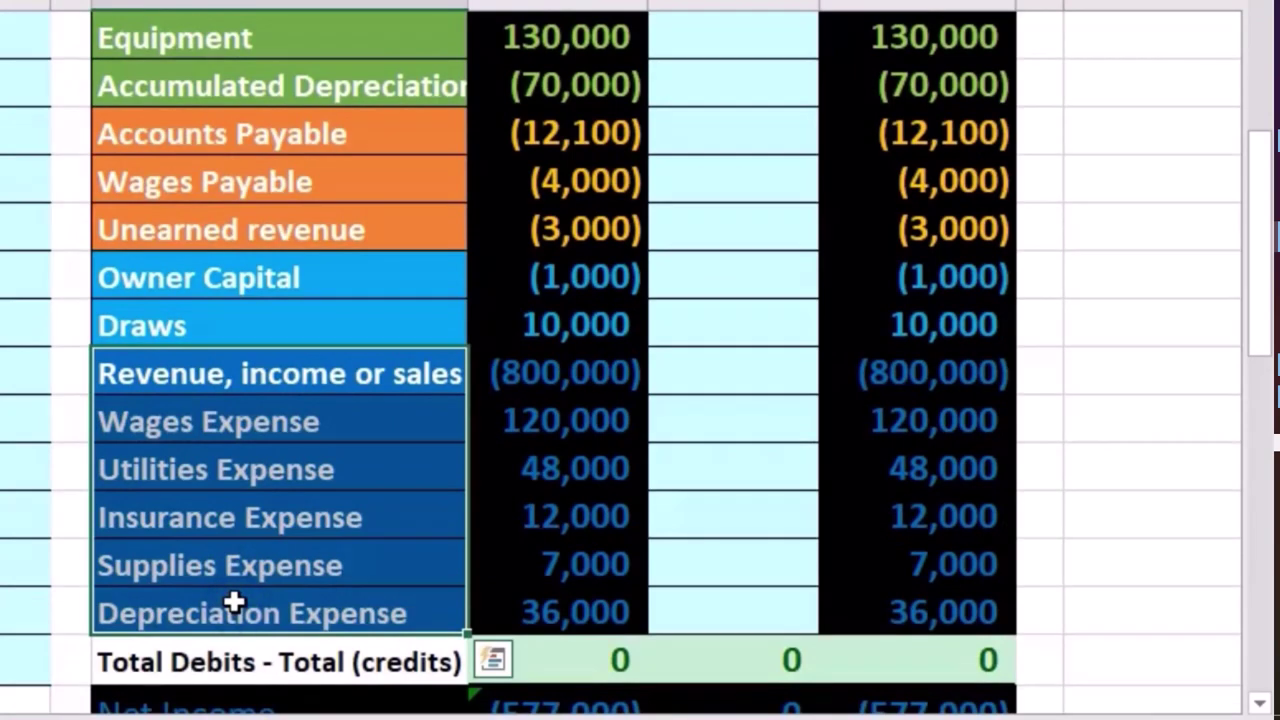
# Inspect the Net Income formula in the Adjusted Trial Balance column to see which accounts it sums.
pyautogui.scroll(-1, 234, 601)
pyautogui.click(506, 569)
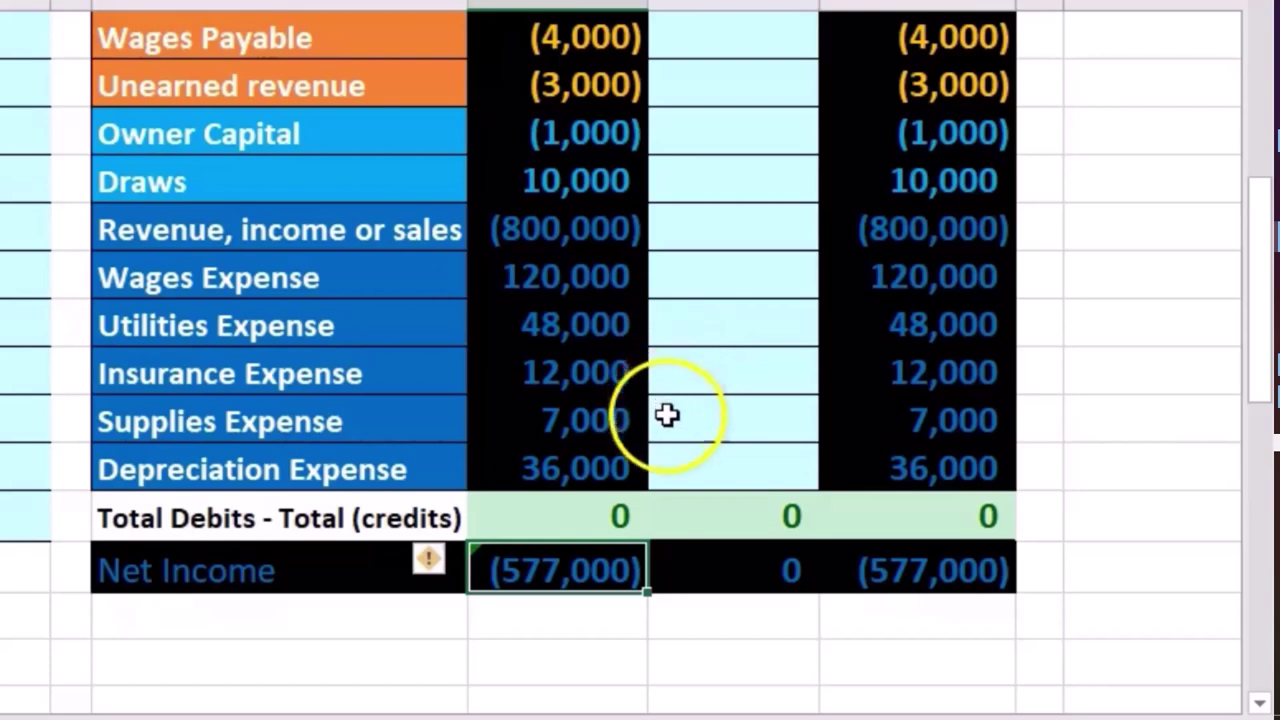
pyautogui.press('F2')
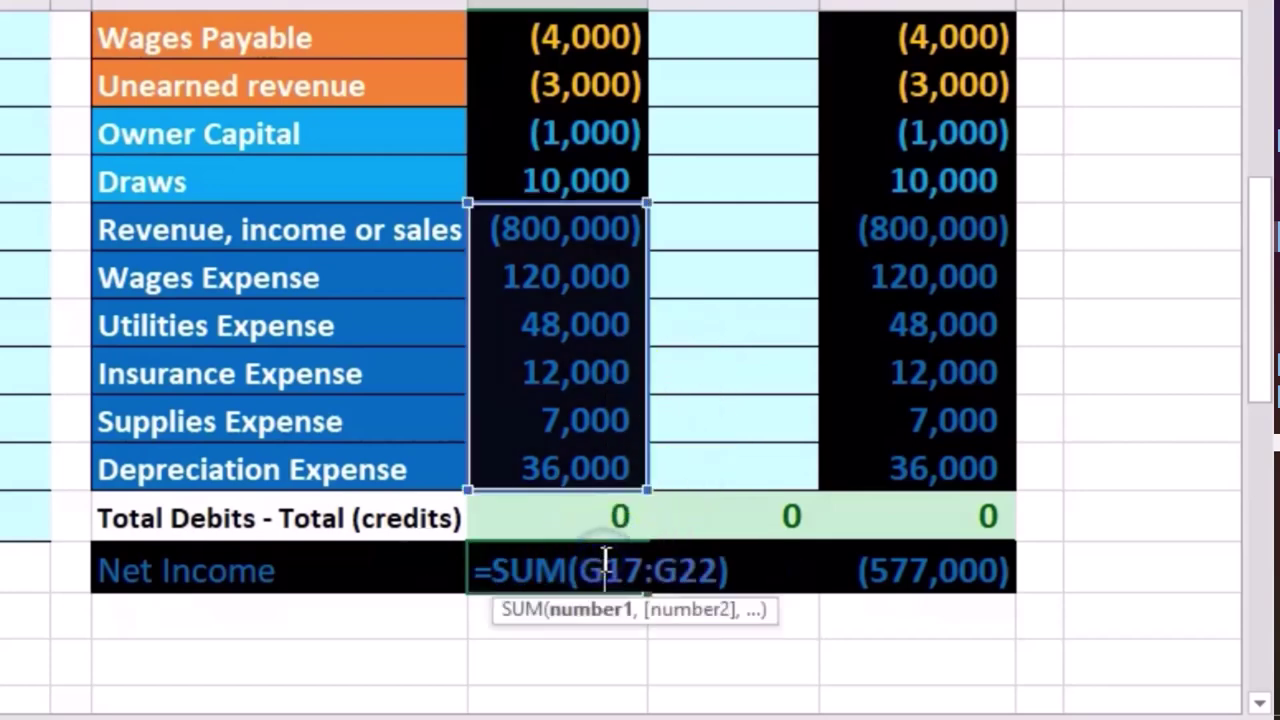
pyautogui.press('Return')
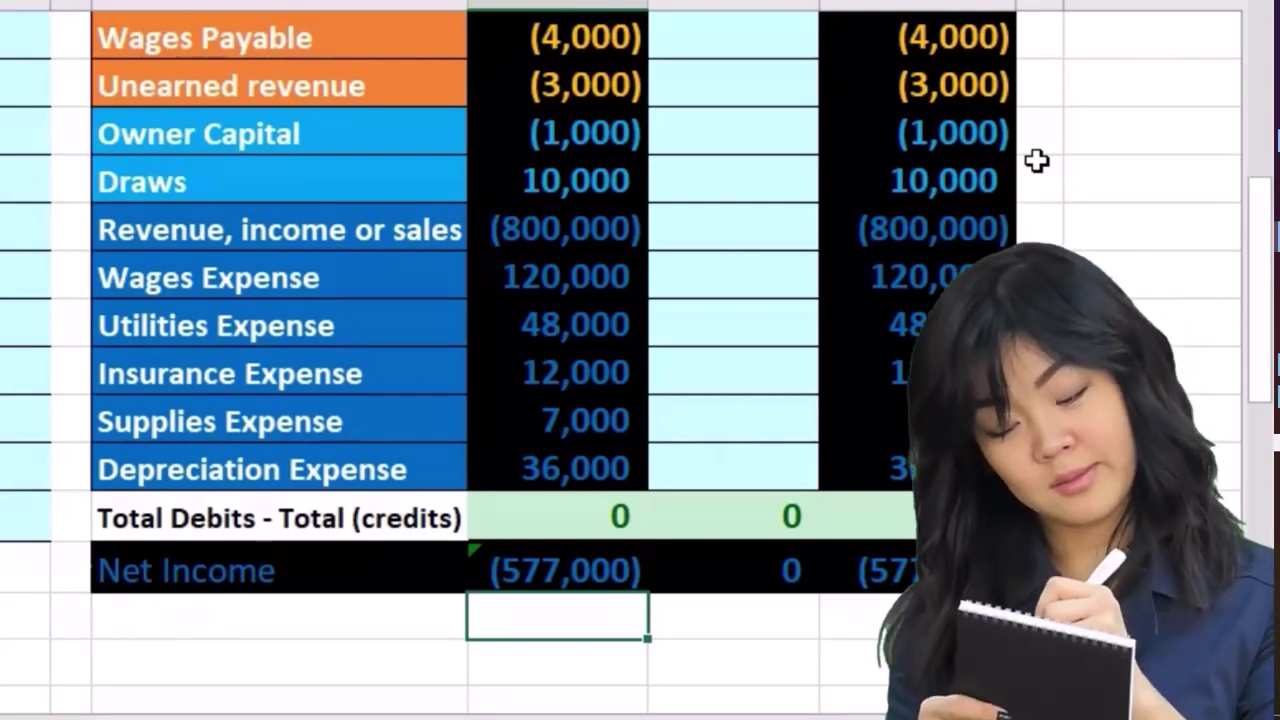
# Clear the Post close Trial balance amounts from Owner Capital down through Depreciation Expense.
pyautogui.scroll(1, 1036, 161)
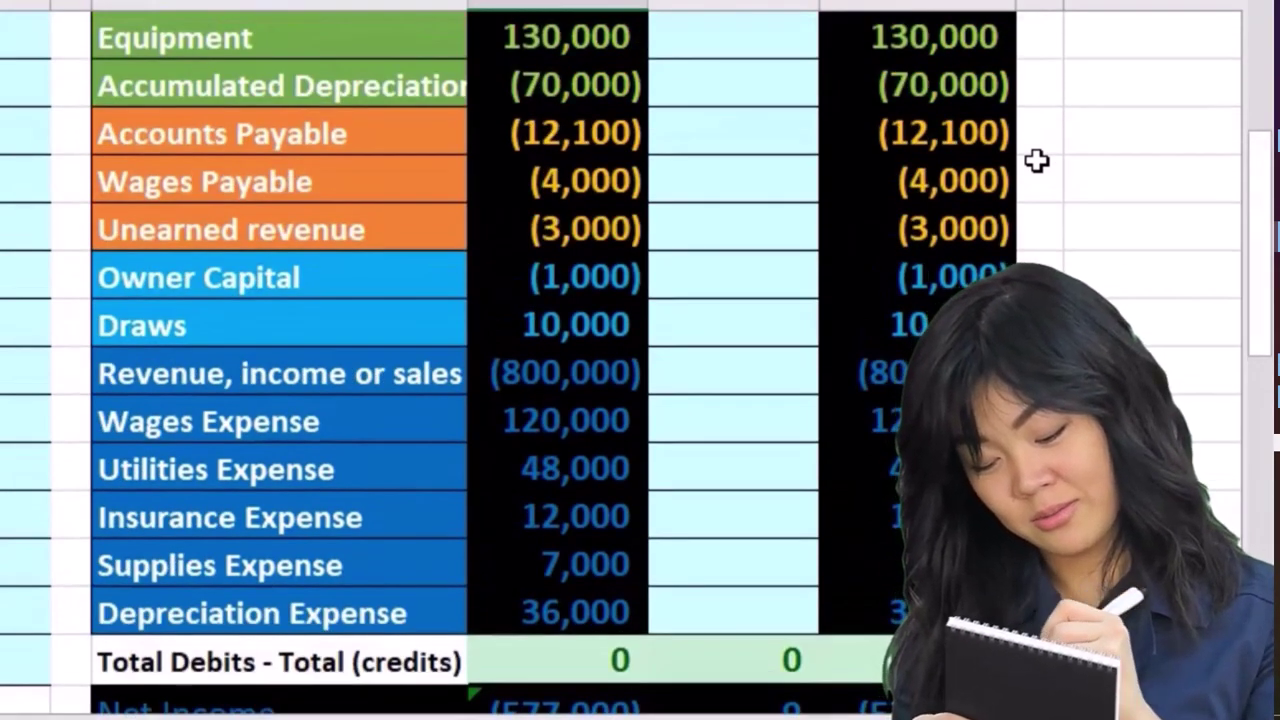
pyautogui.click(1016, 232)
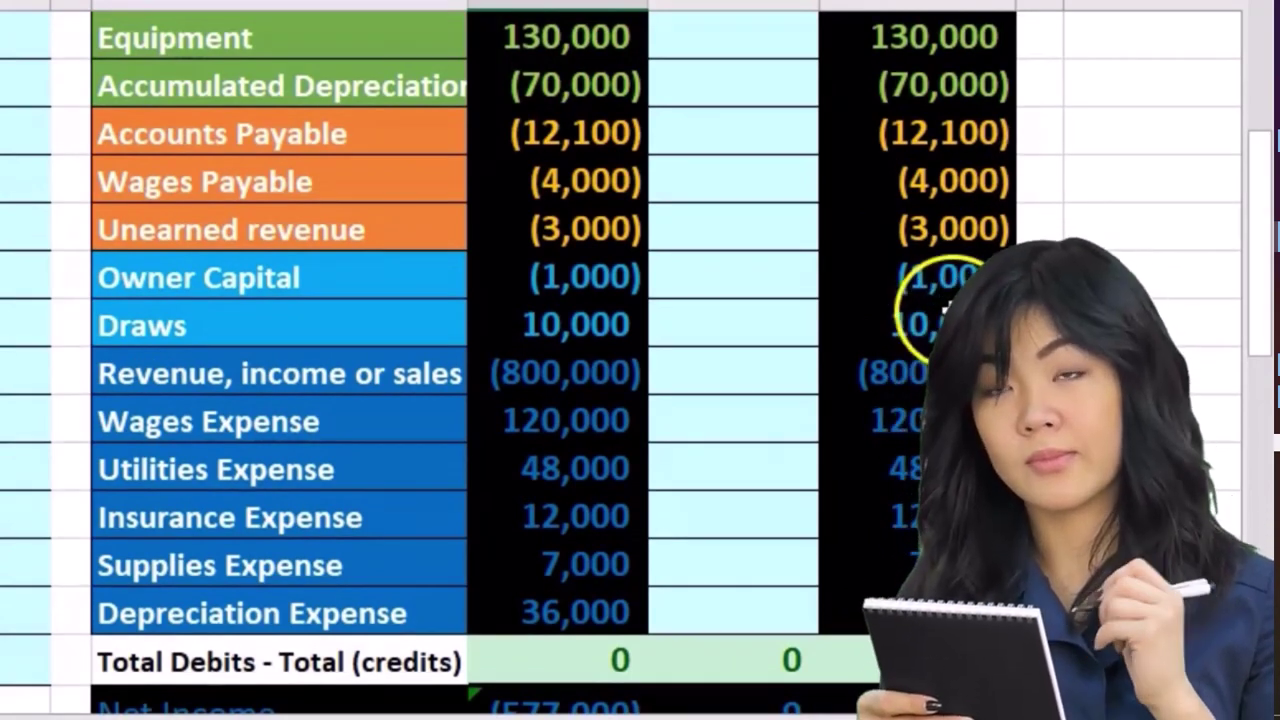
pyautogui.moveTo(924, 286); pyautogui.dragTo(916, 468)
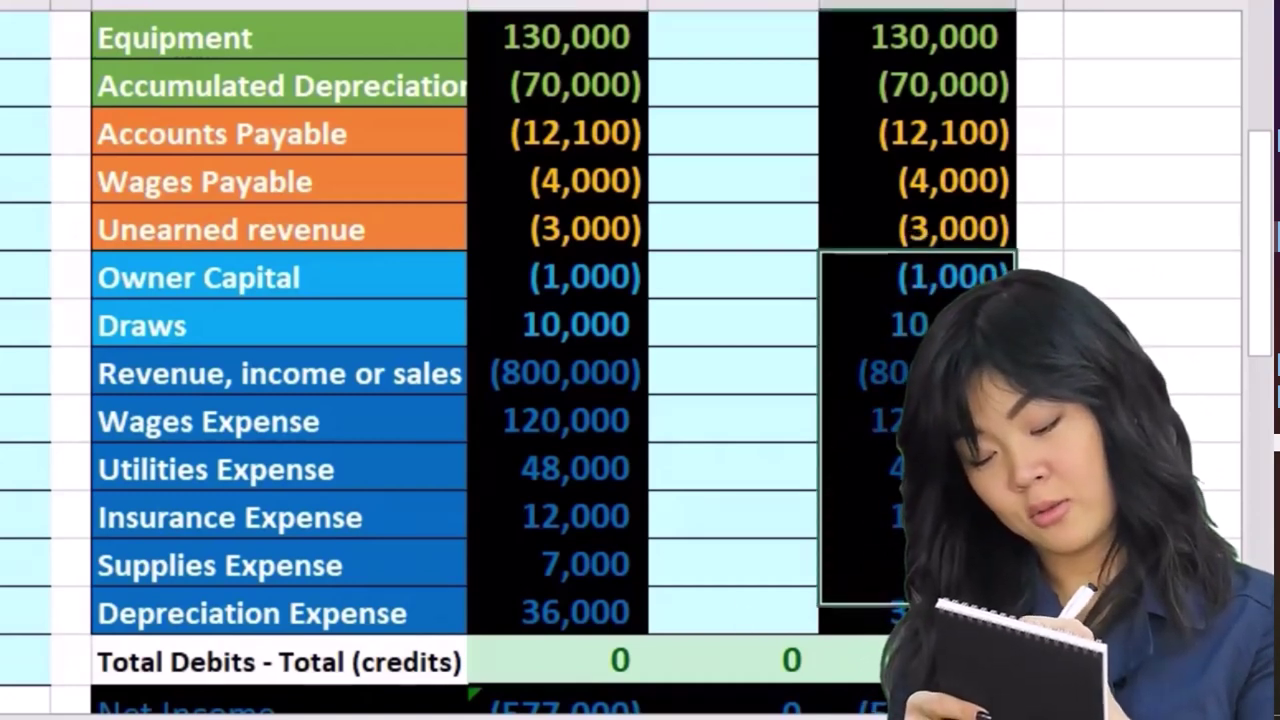
pyautogui.press('Delete')
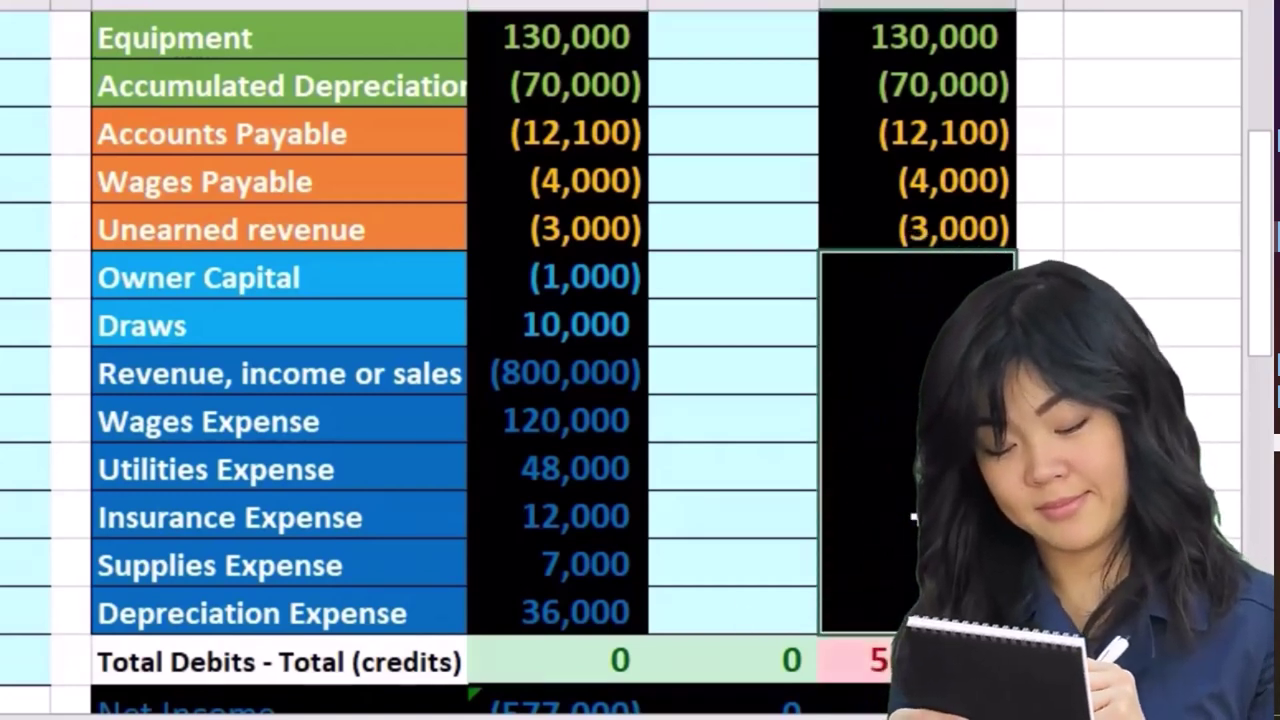
# Check the post close out-of-balance total against the sums of the asset balances and of the combined asset and liability balances.
pyautogui.click(930, 660)
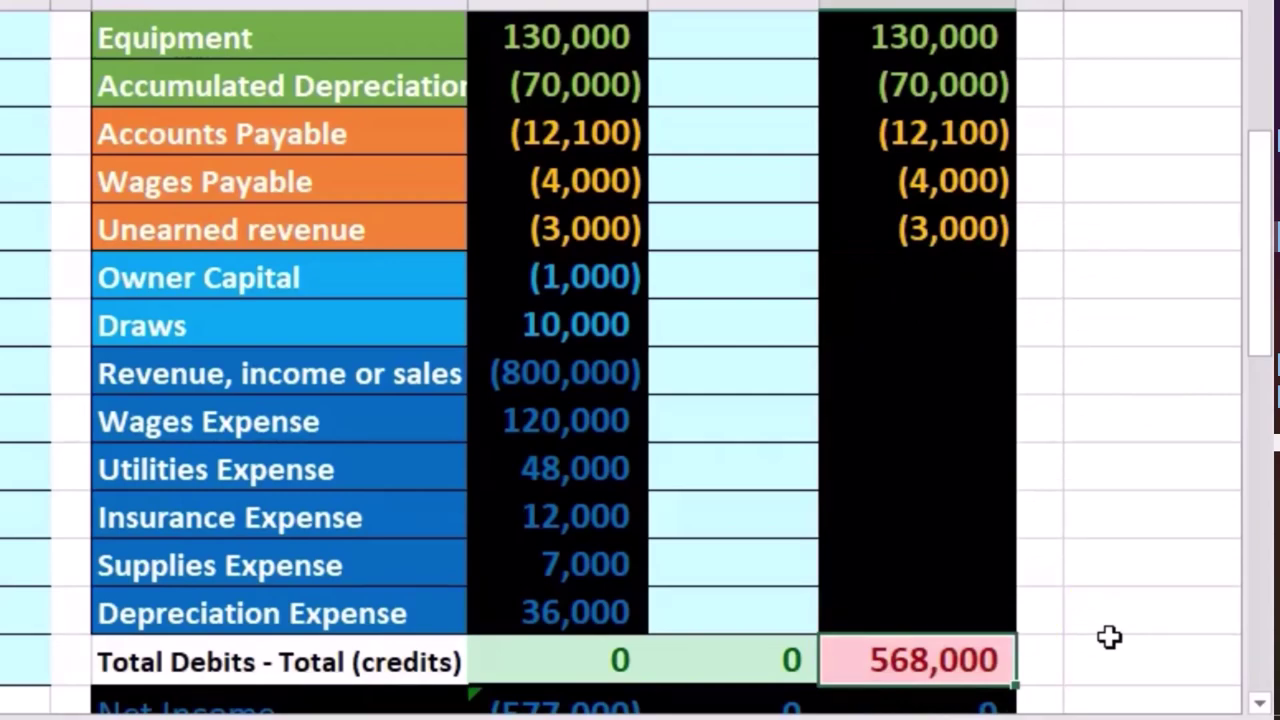
pyautogui.scroll(3, 1037, 374)
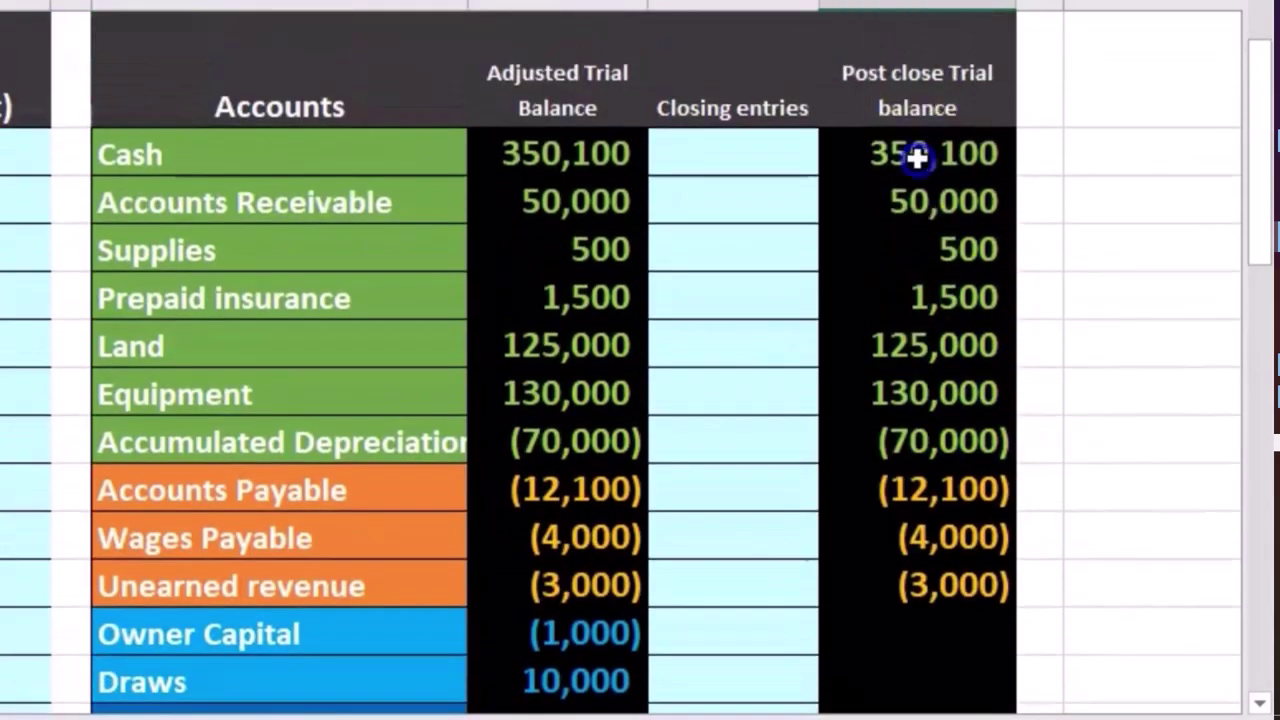
pyautogui.moveTo(917, 157); pyautogui.dragTo(946, 425)
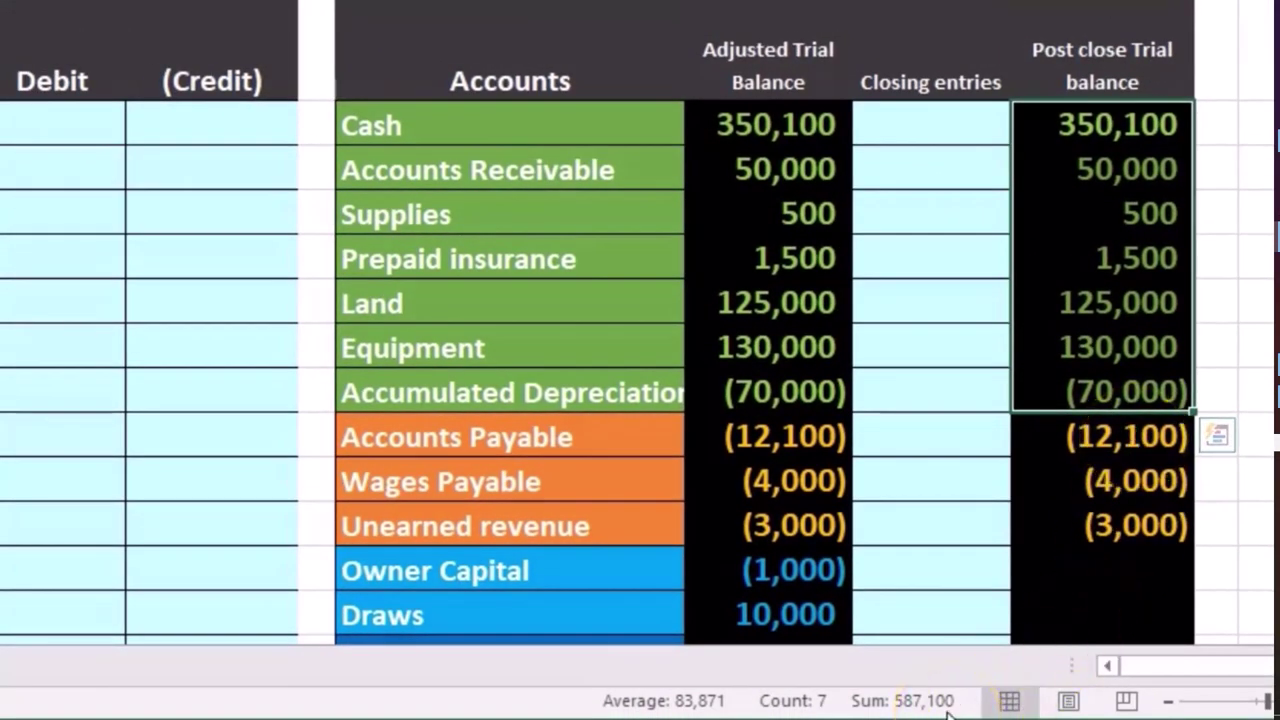
pyautogui.moveTo(1080, 122); pyautogui.dragTo(1118, 527)
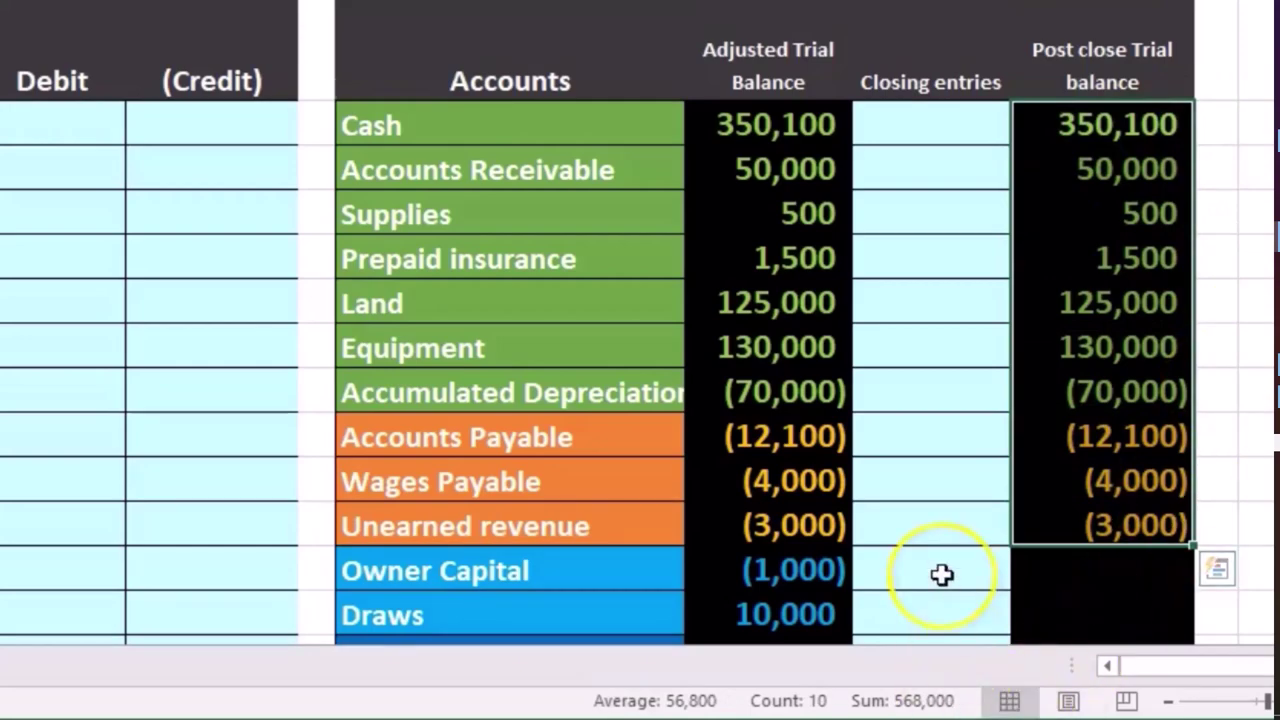
# Enter -568000 as the Owner Capital amount in the Post close Trial balance column and check the column's total.
pyautogui.scroll(-3, 943, 574)
pyautogui.click(1092, 248)
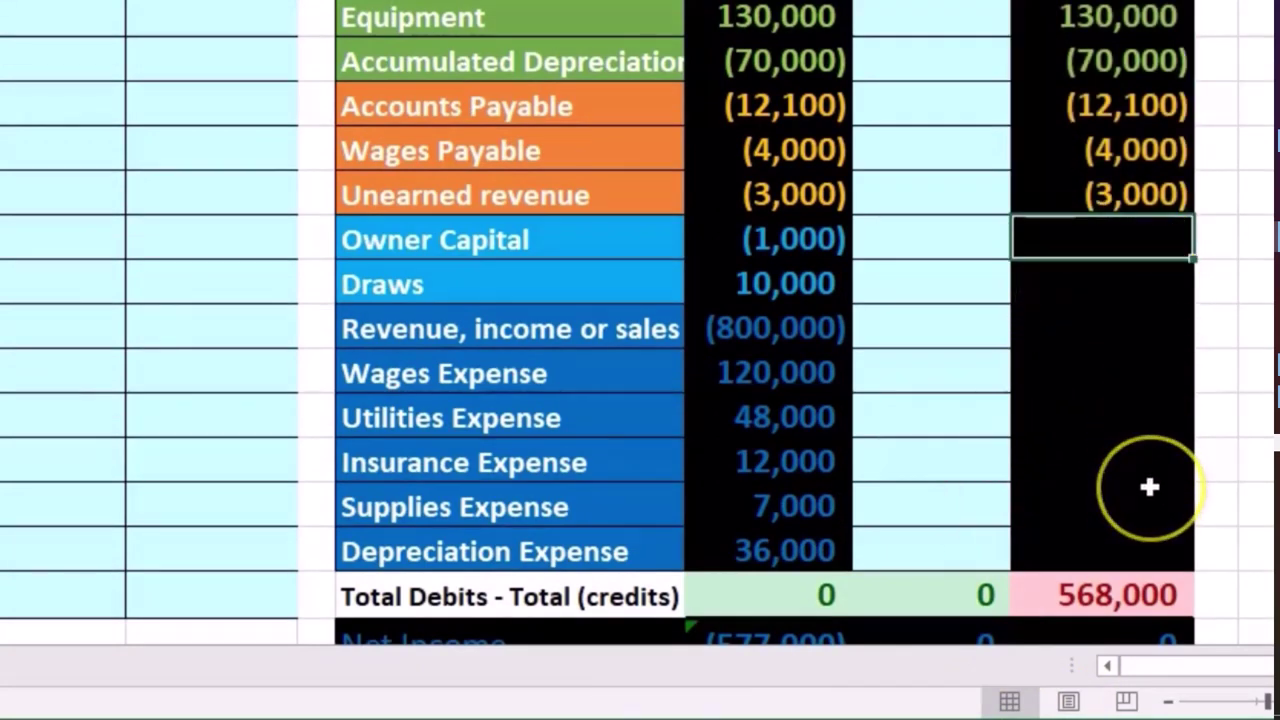
pyautogui.write('-')
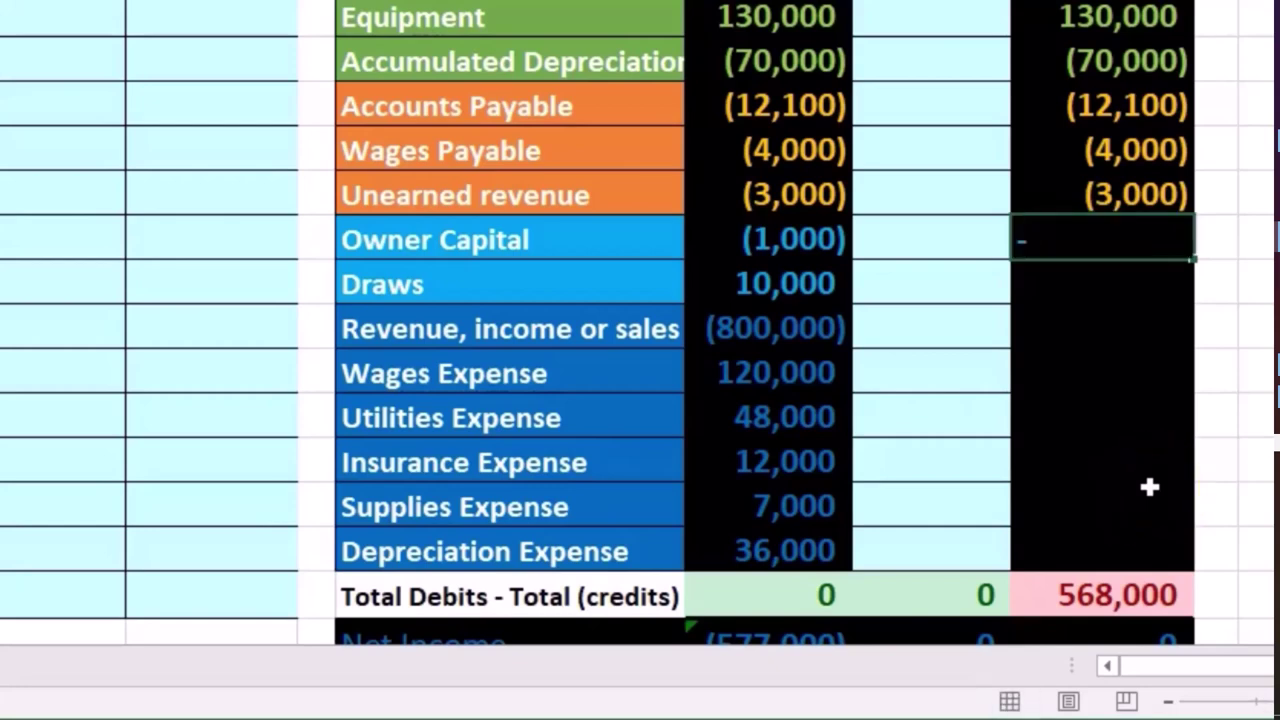
pyautogui.write('568000')
pyautogui.press('Return')
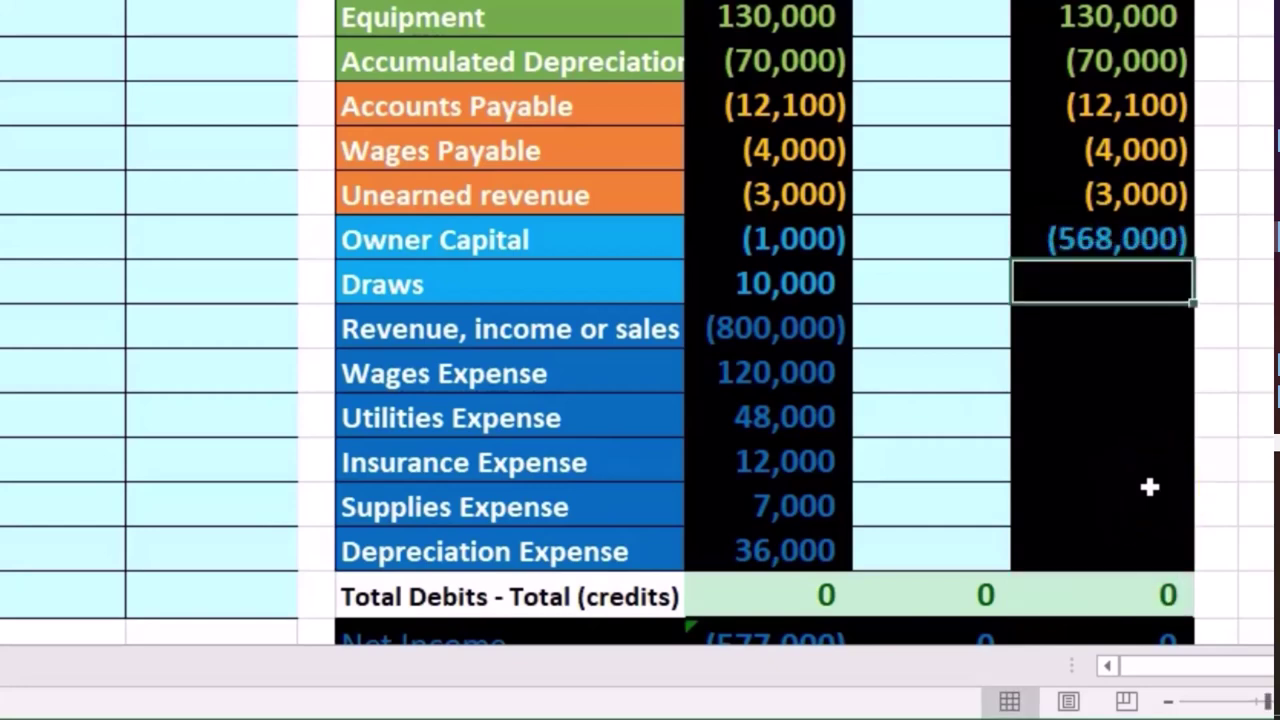
pyautogui.click(1118, 583)
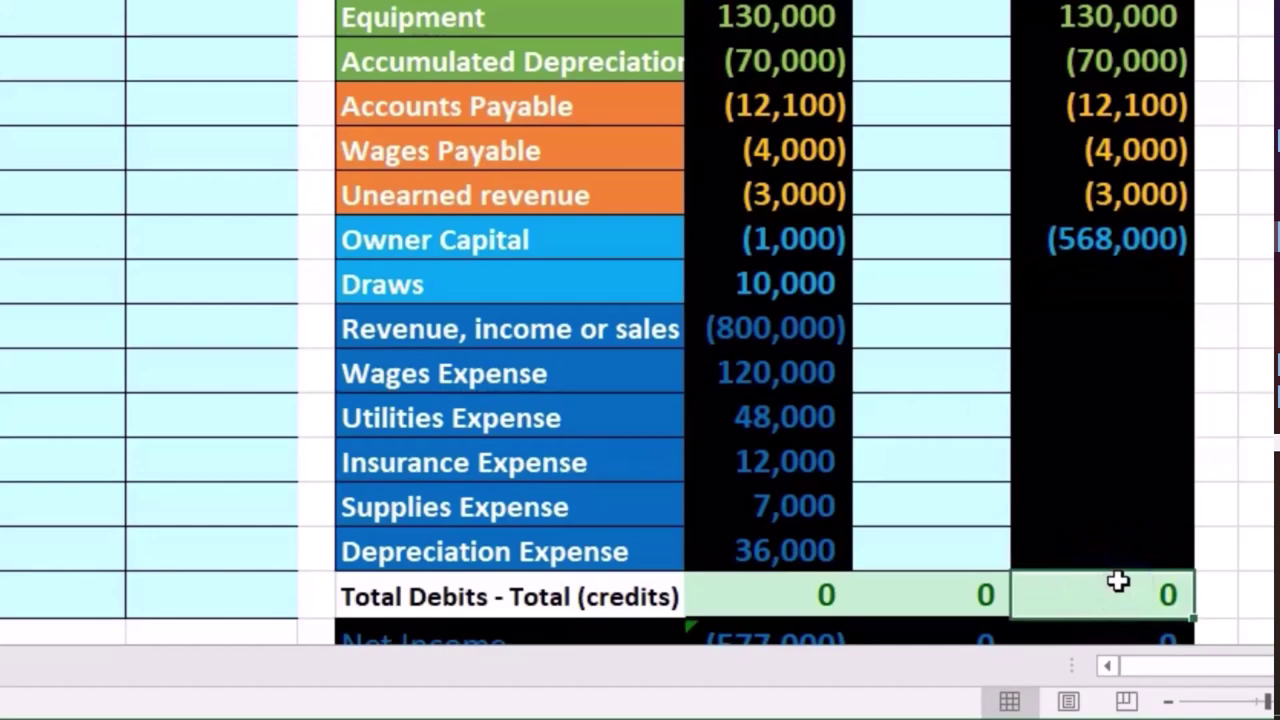
# Undo the Owner Capital entry and the clearing of the post close equity, revenue and expense amounts.
pyautogui.scroll(3, 1118, 583)
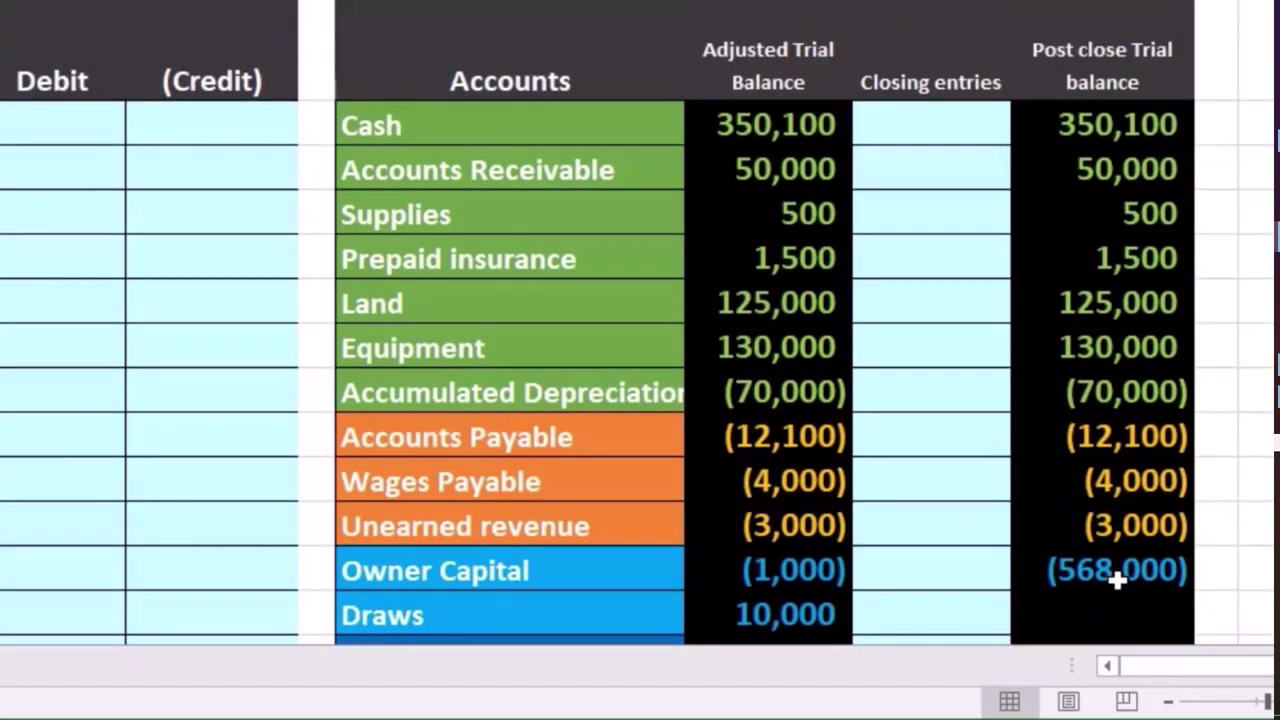
pyautogui.click(1108, 573)
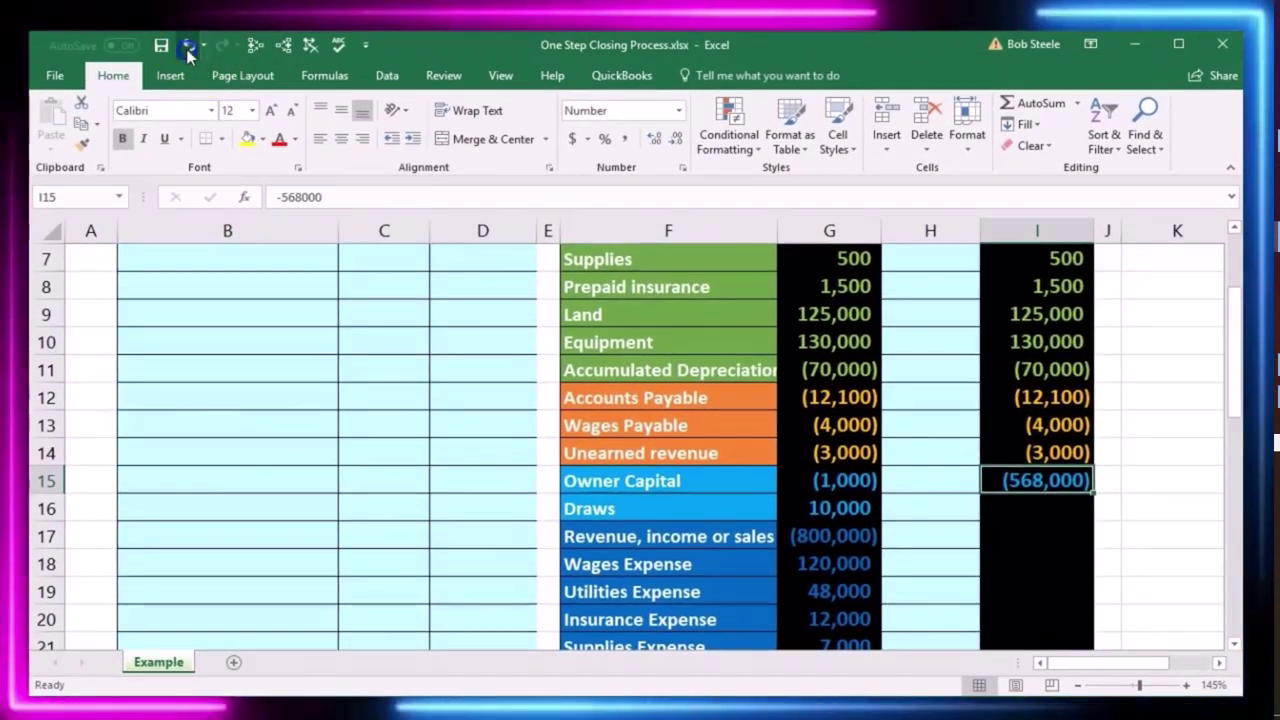
pyautogui.click(189, 46)
pyautogui.click(189, 46)
# Examine Owner Capital's adjusted balance and the Draws row's Closing entries cell alongside the accounts that need closing.
pyautogui.click(810, 470)
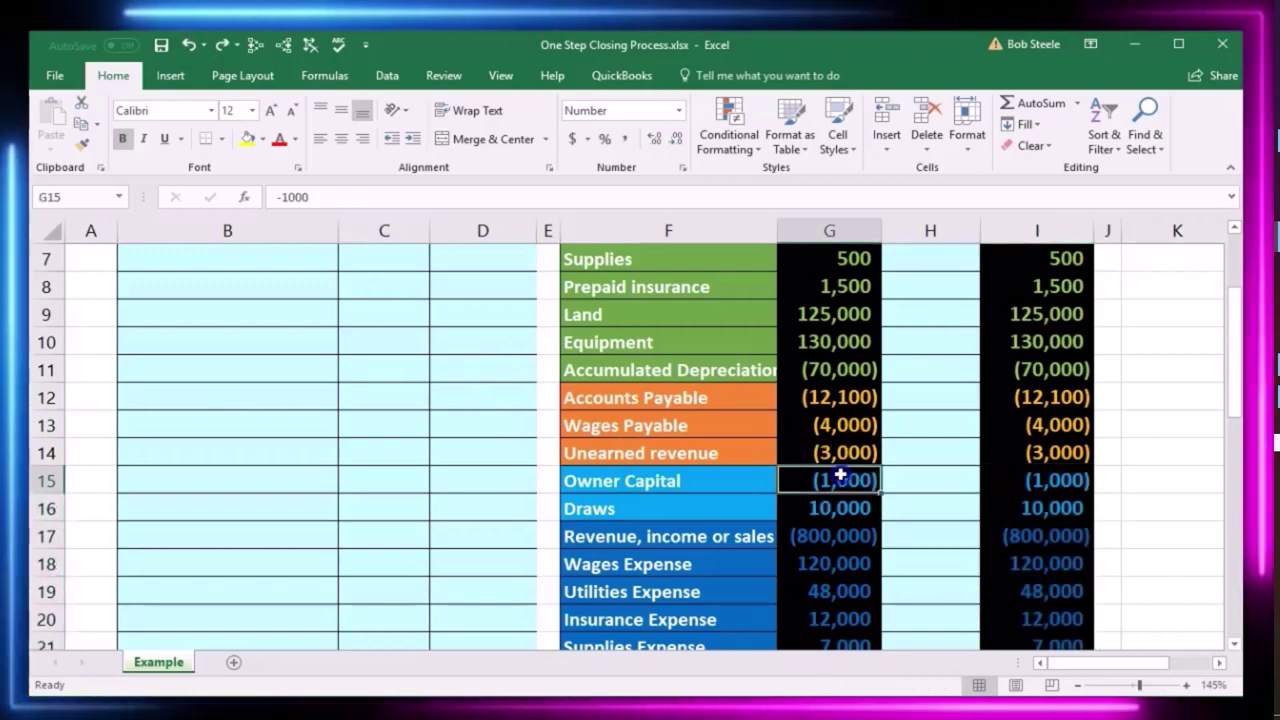
pyautogui.scroll(-1, 835, 475)
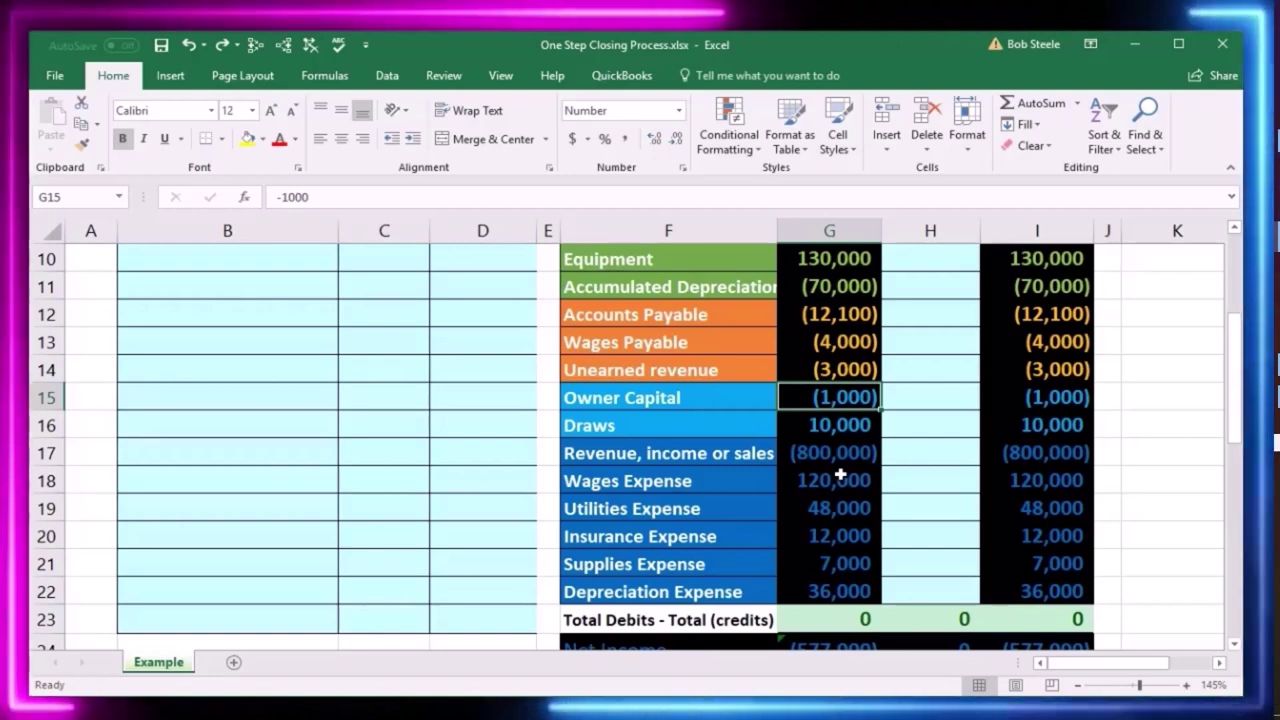
pyautogui.click(911, 429)
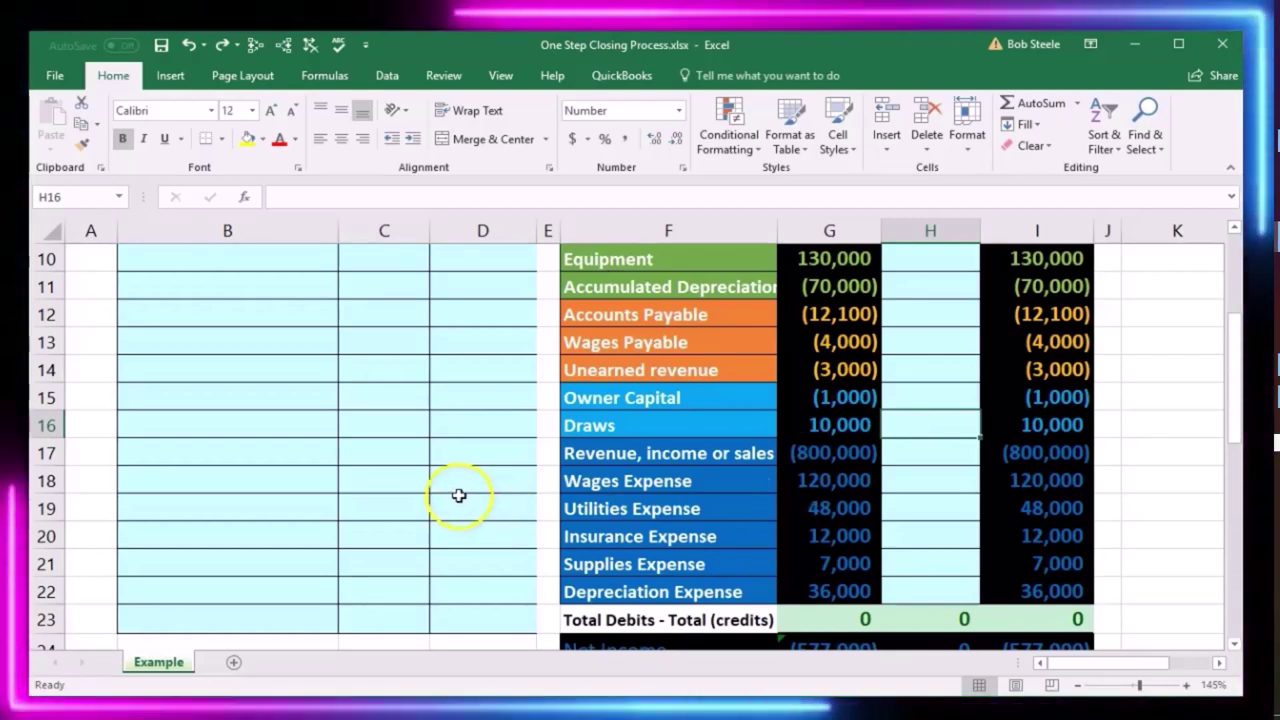
pyautogui.click(459, 496)
pyautogui.scroll(3, 459, 496)
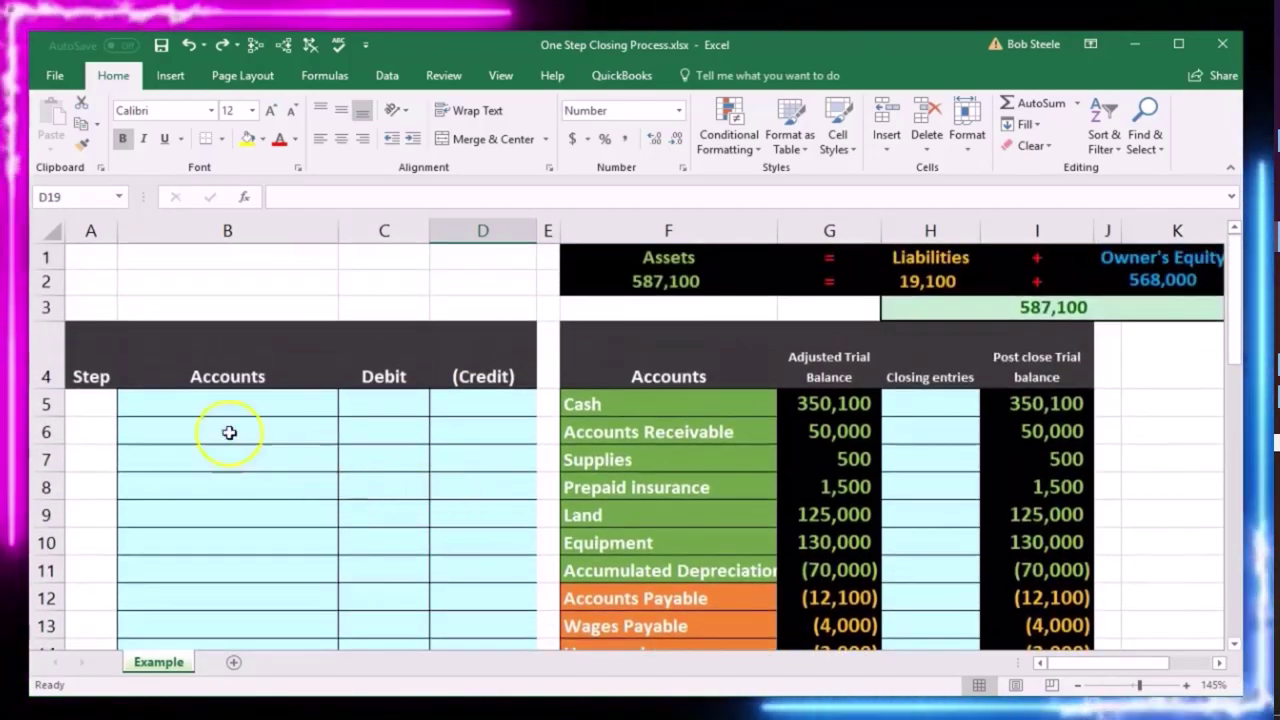
pyautogui.scroll(-3, 302, 491)
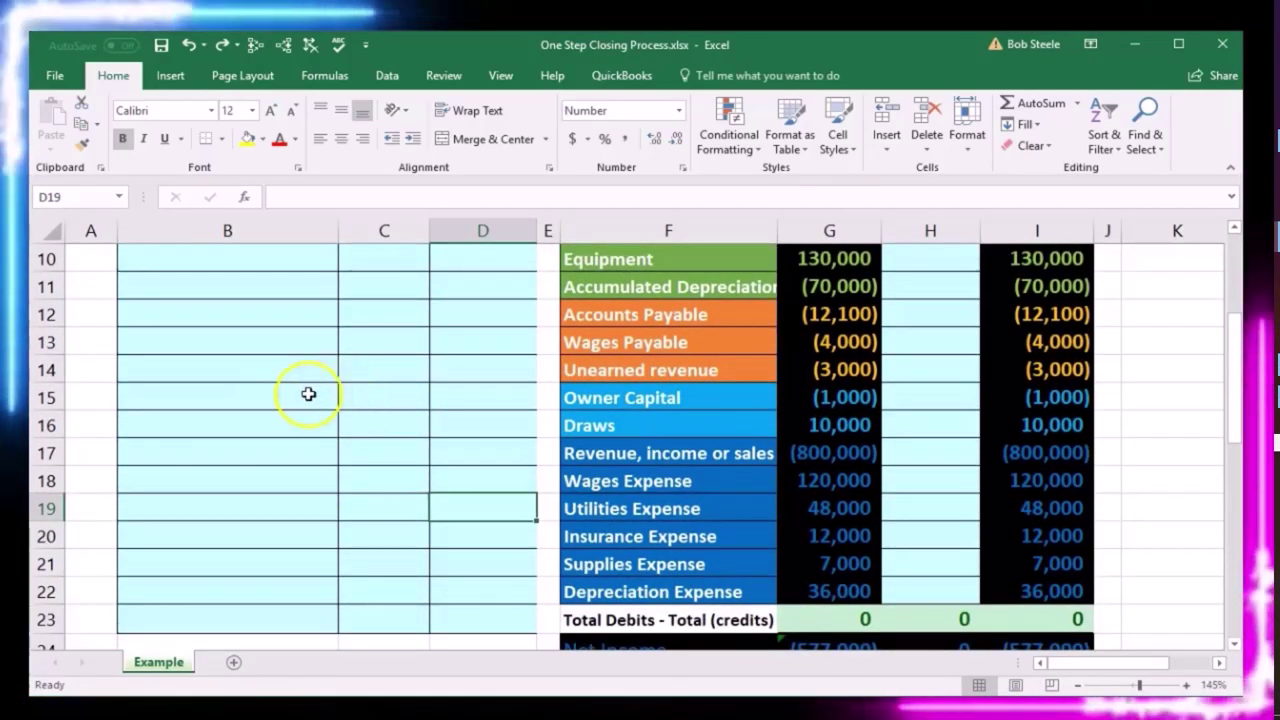
pyautogui.click(251, 368)
pyautogui.click(239, 309)
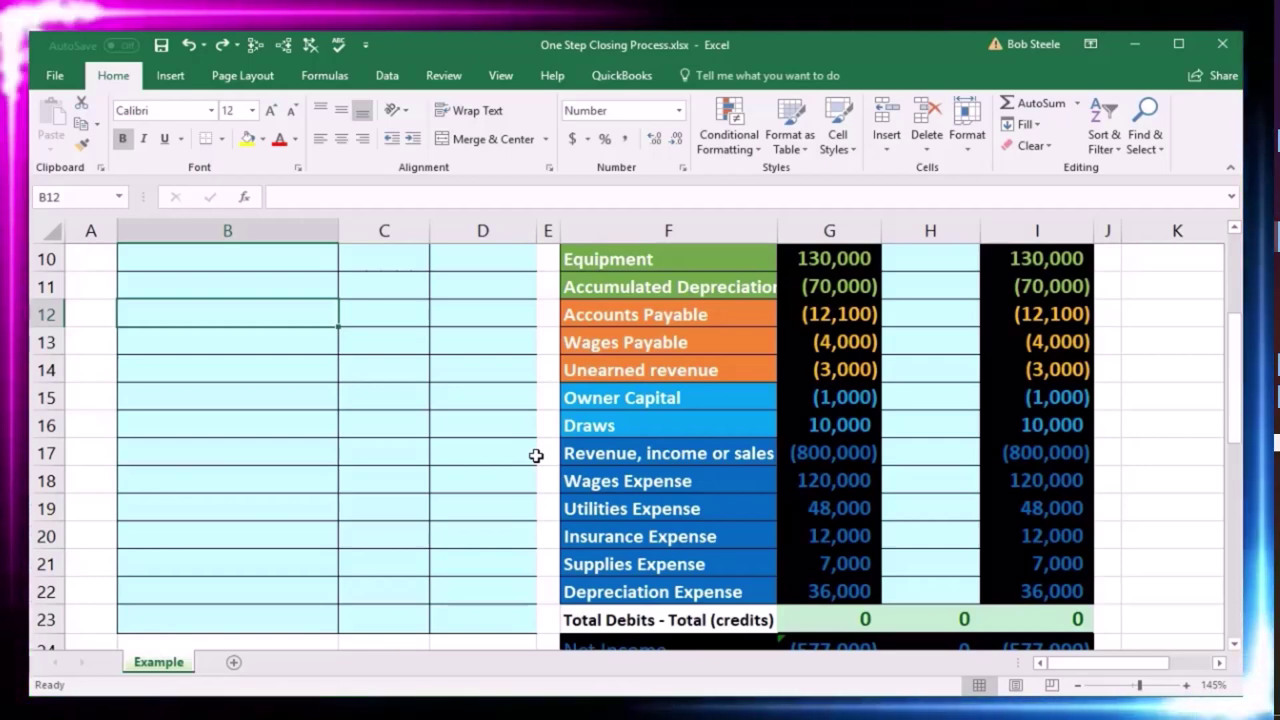
# Inspect the formula behind Net Income in the Adjusted Trial Balance column.
pyautogui.click(667, 425)
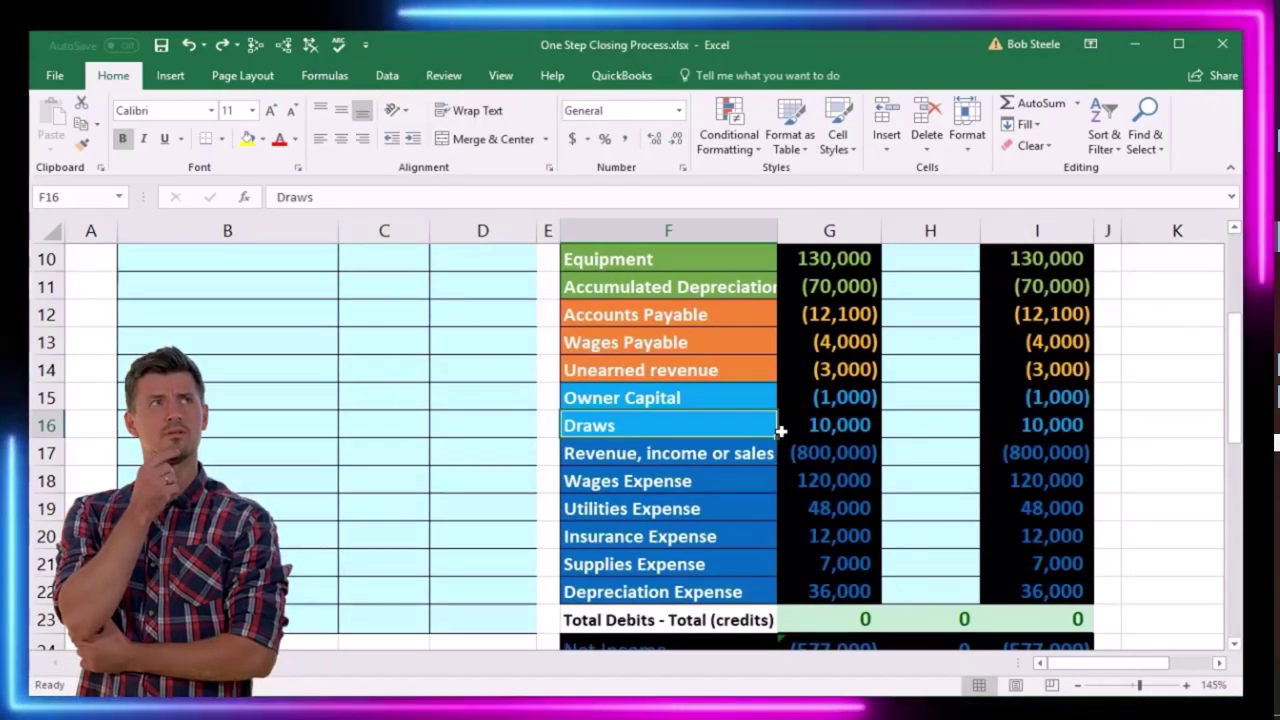
pyautogui.scroll(-1, 780, 430)
pyautogui.doubleClick(843, 567)
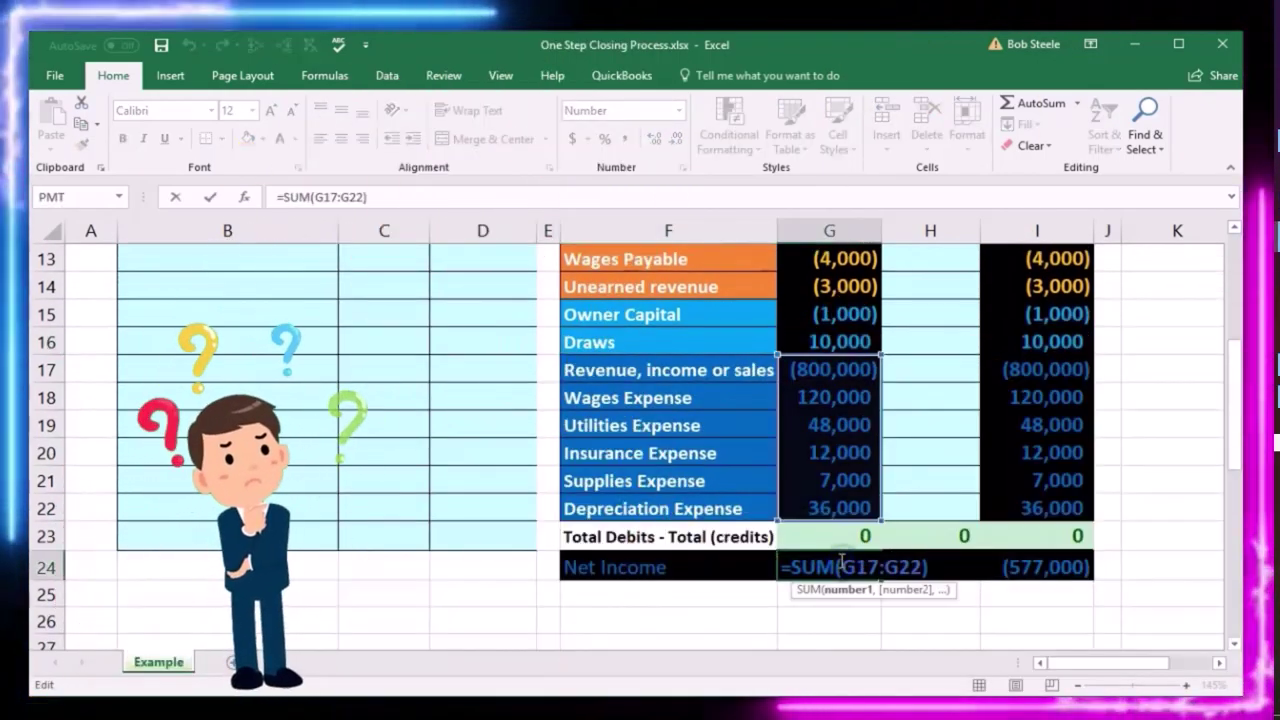
pyautogui.press('Return')
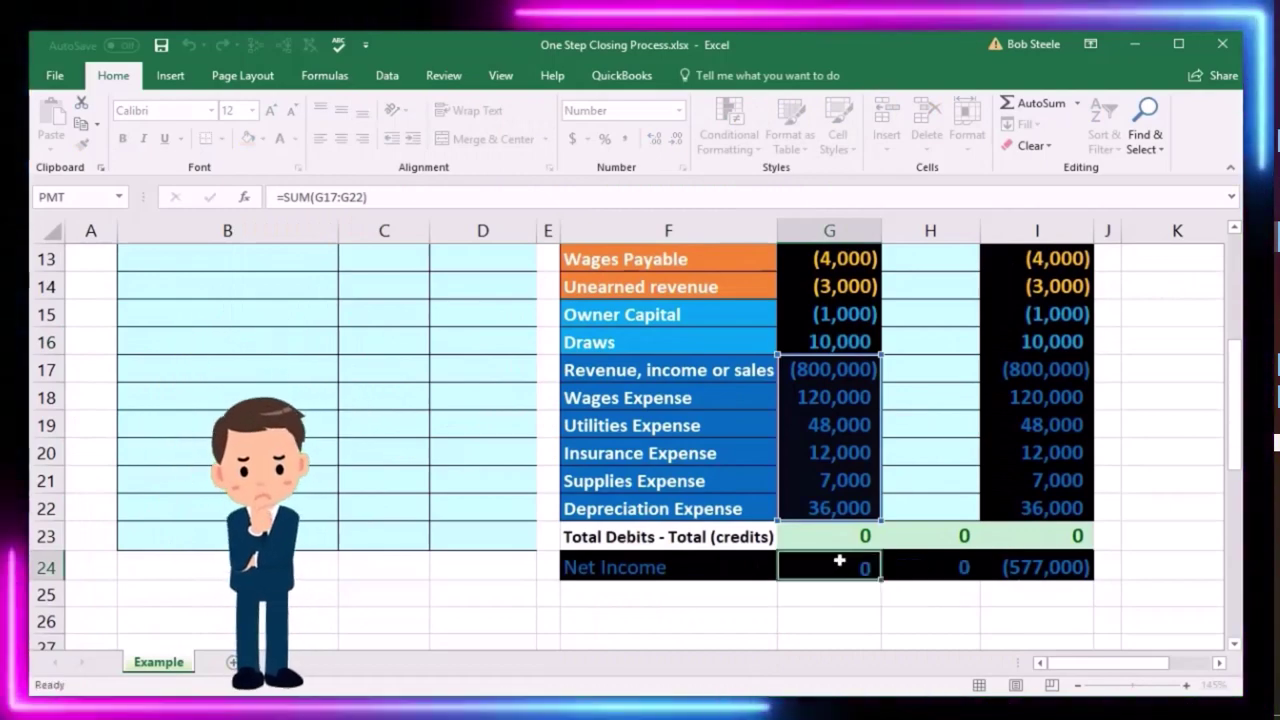
pyautogui.scroll(1, 840, 564)
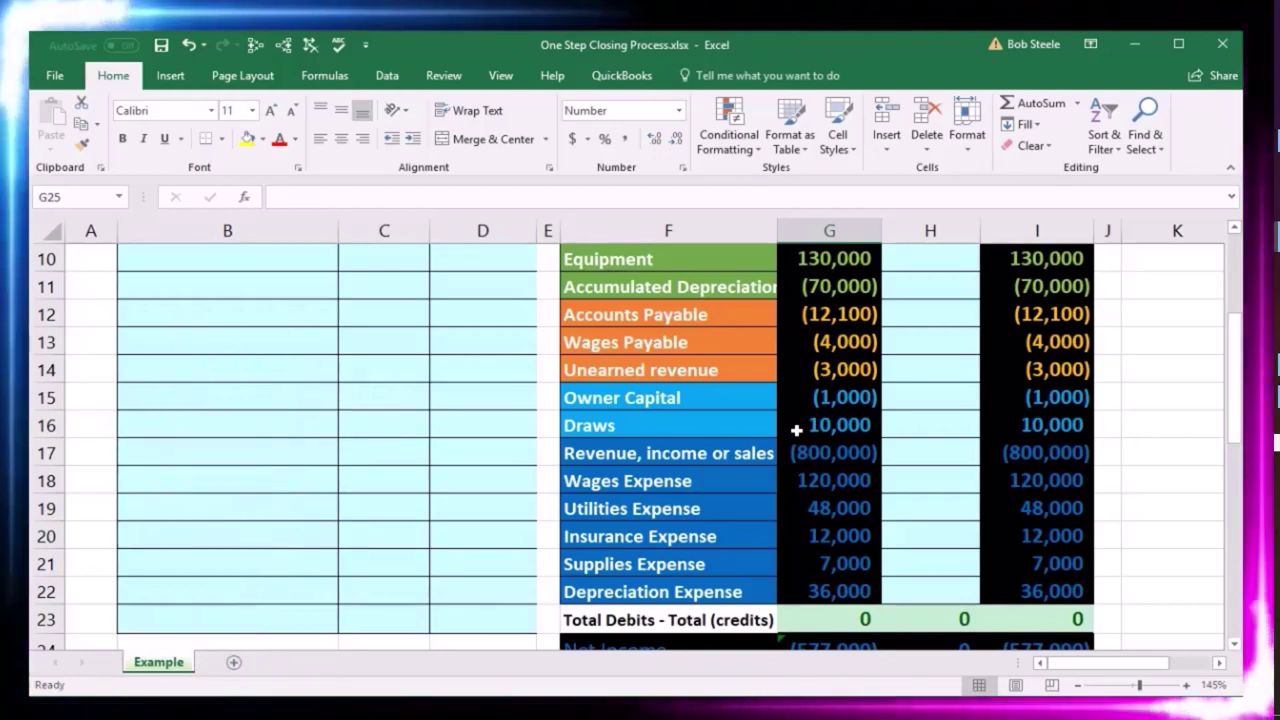
# Copy the Draws account name as values only into cell B11 of the journal and indent it.
pyautogui.click(663, 423)
pyautogui.rightClick(664, 425)
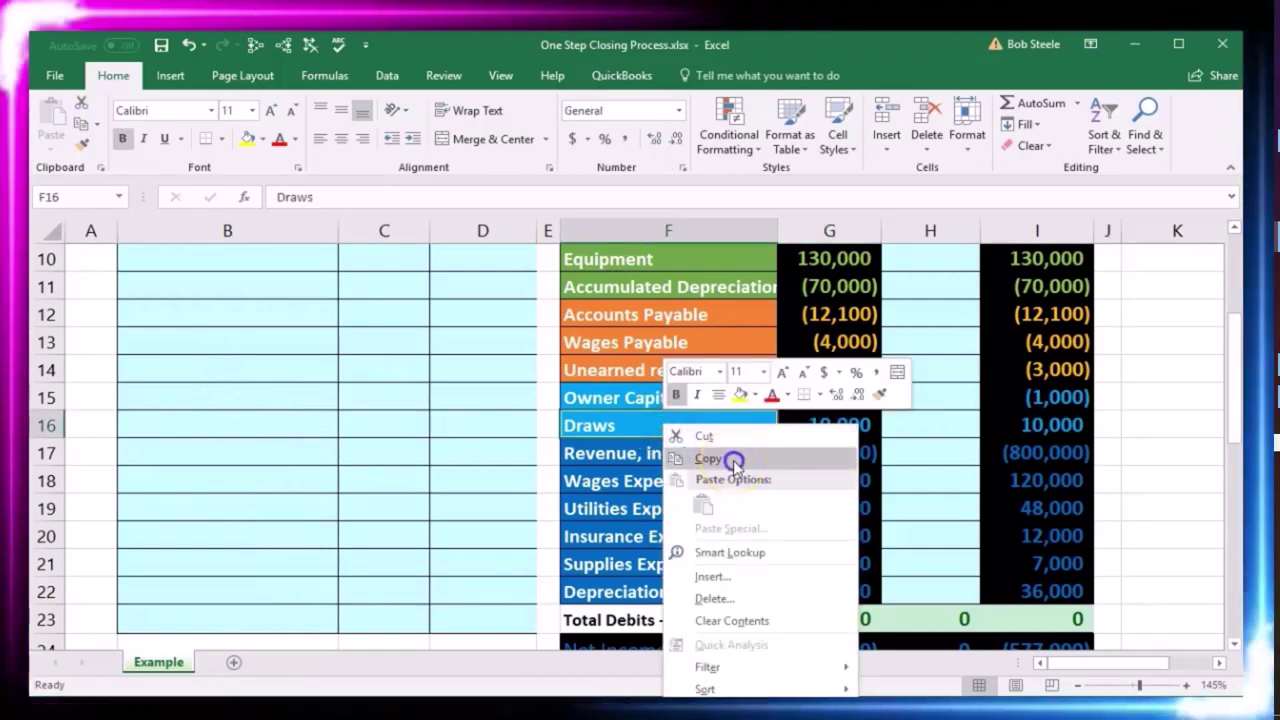
pyautogui.click(734, 461)
pyautogui.click(185, 283)
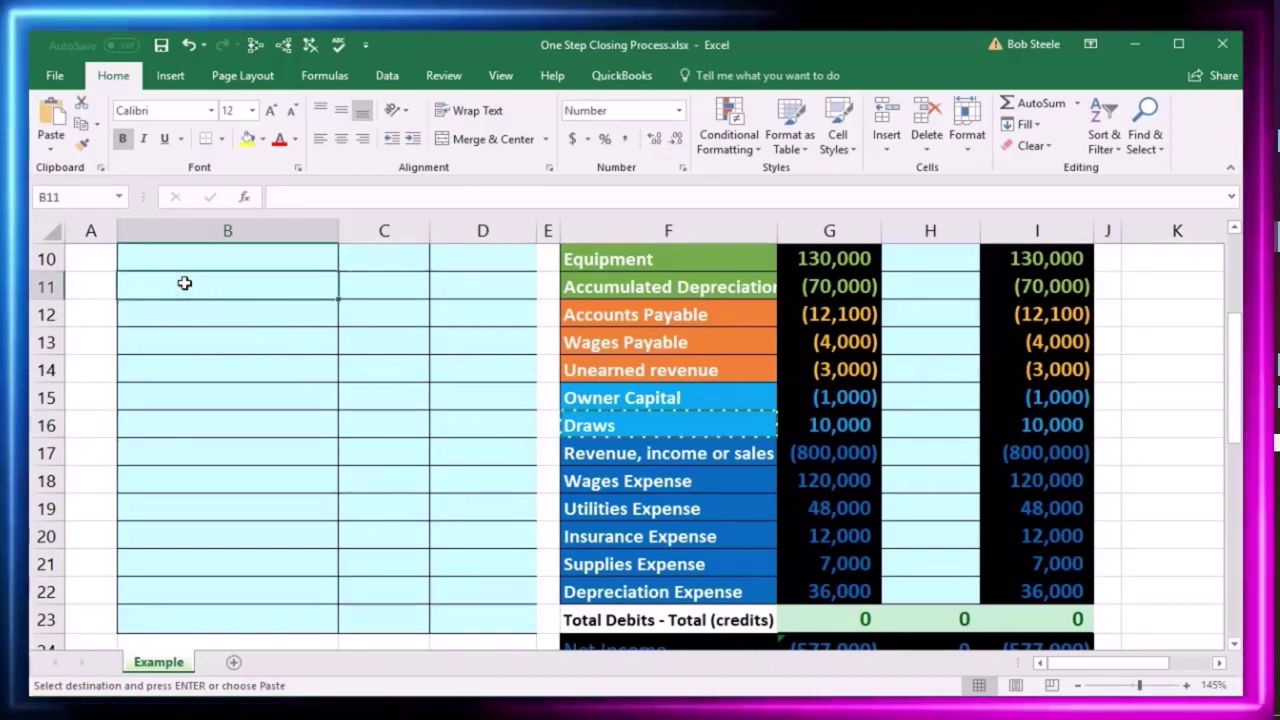
pyautogui.click(92, 279)
pyautogui.click(150, 281)
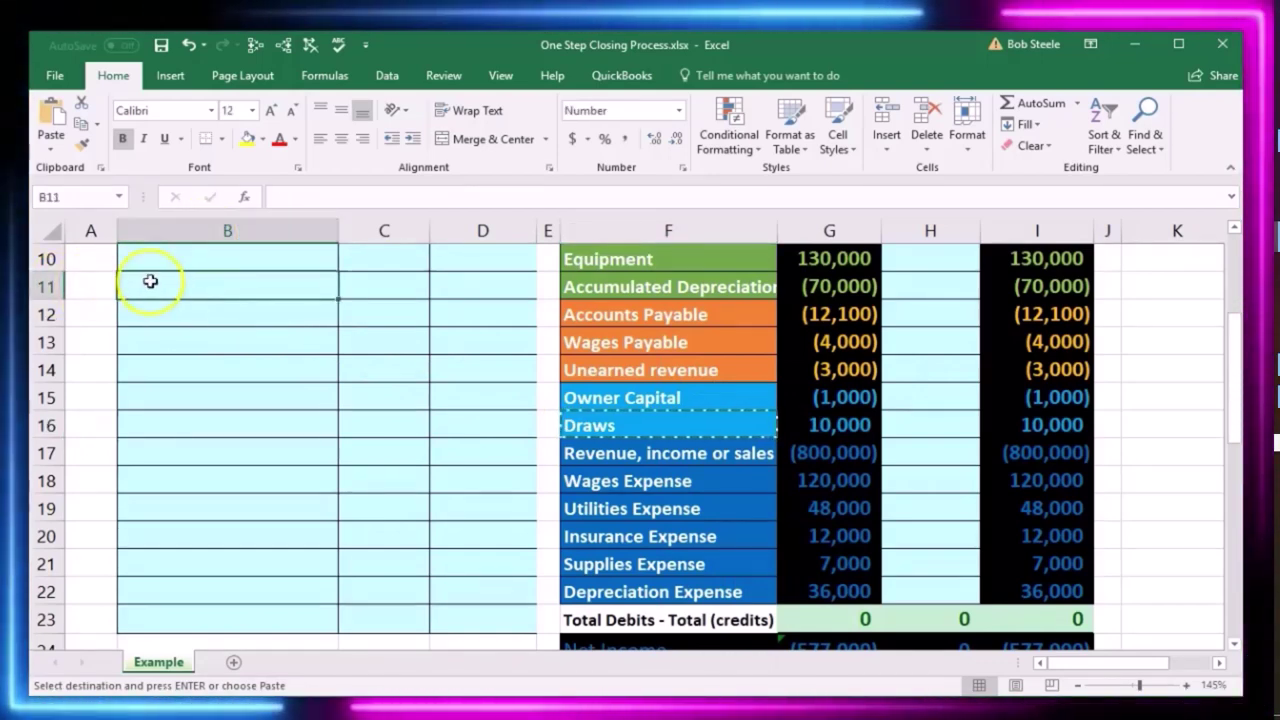
pyautogui.rightClick(150, 281)
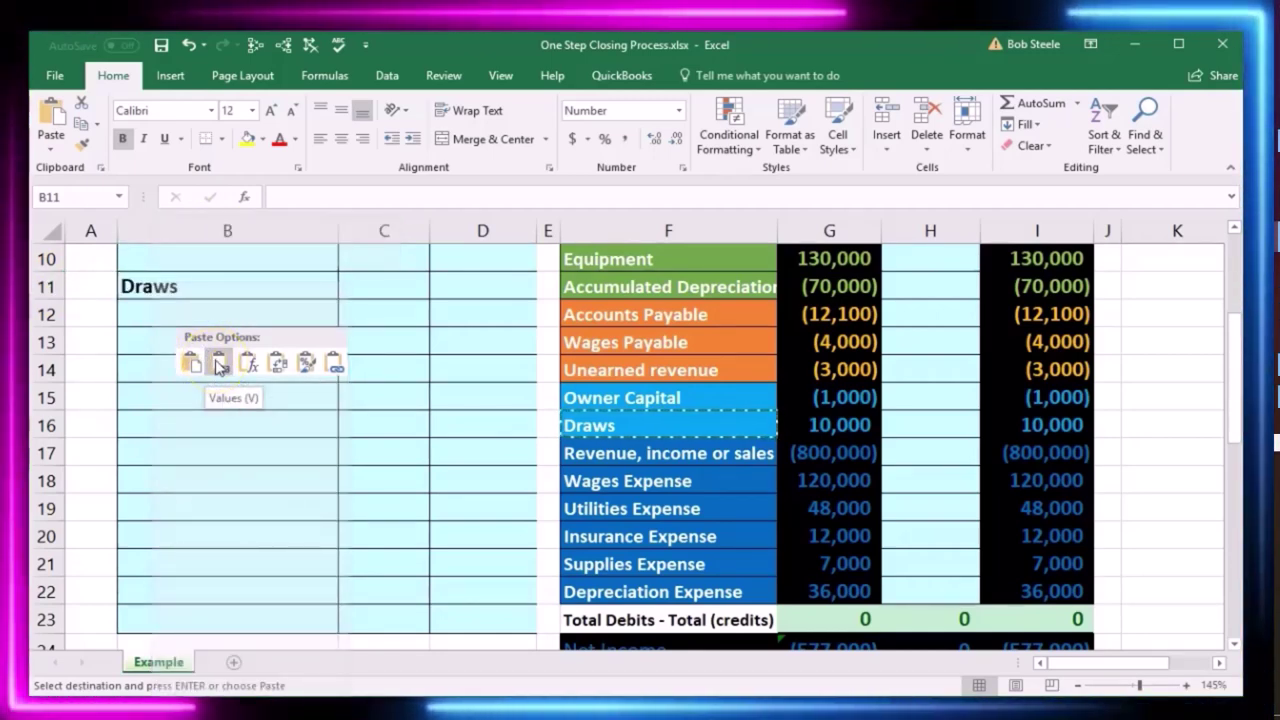
pyautogui.click(218, 365)
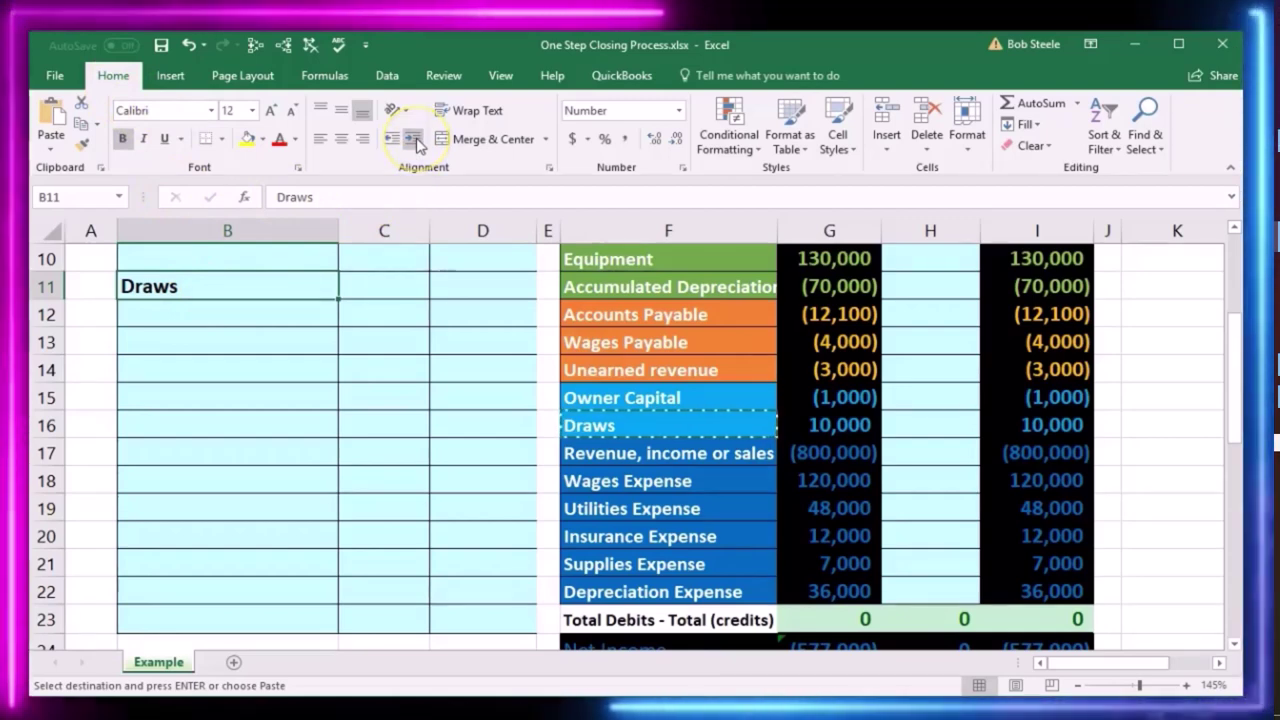
pyautogui.click(418, 145)
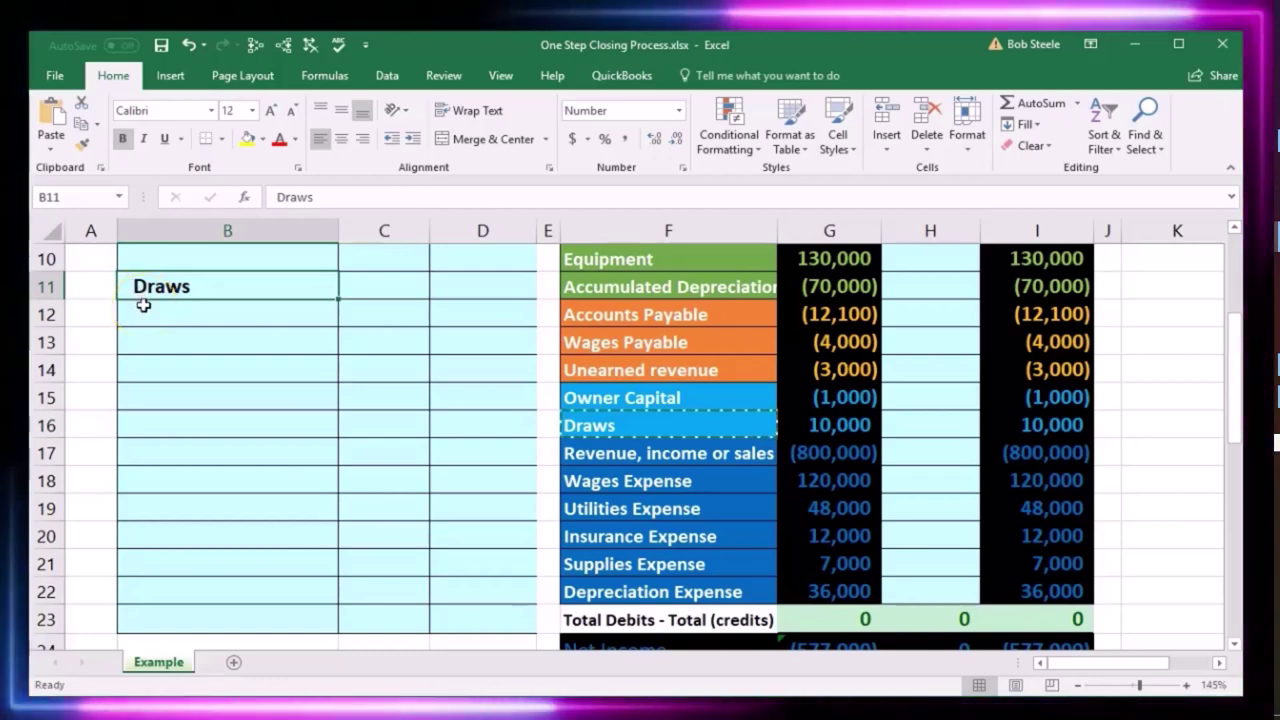
# Enter -10000 in the journal's credit column for Draws, cell D11.
pyautogui.click(478, 291)
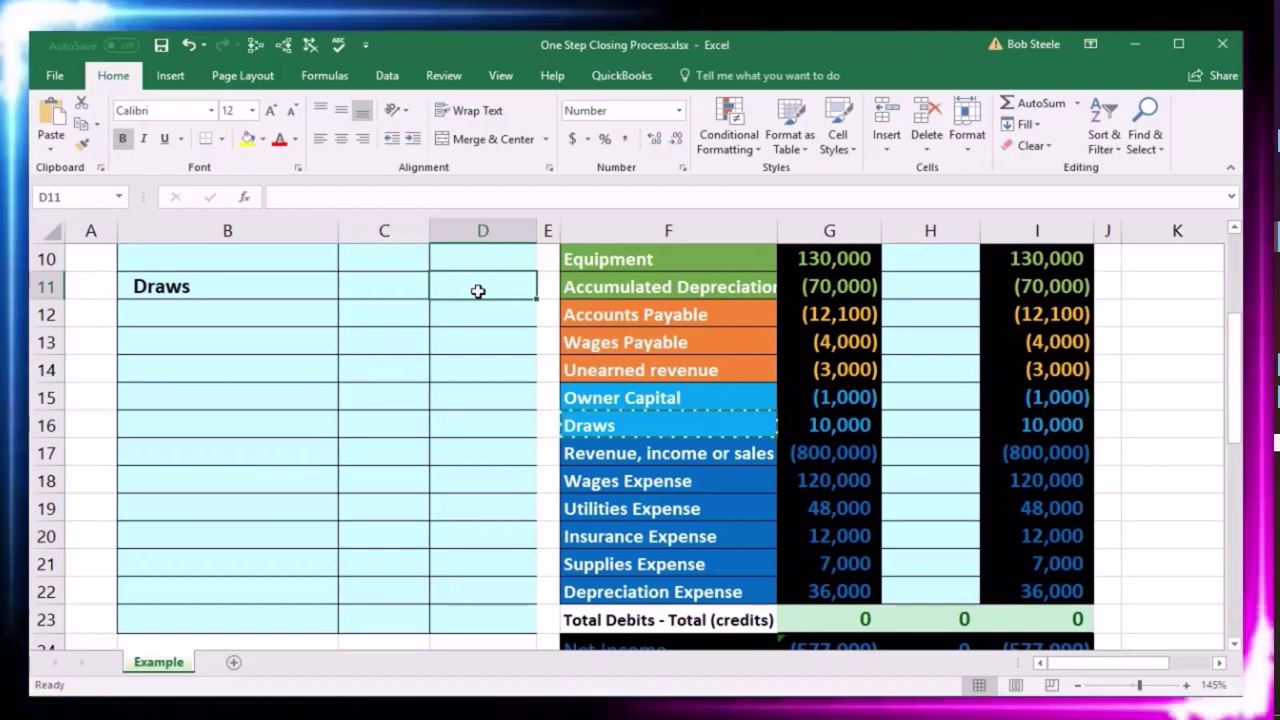
pyautogui.write('-')
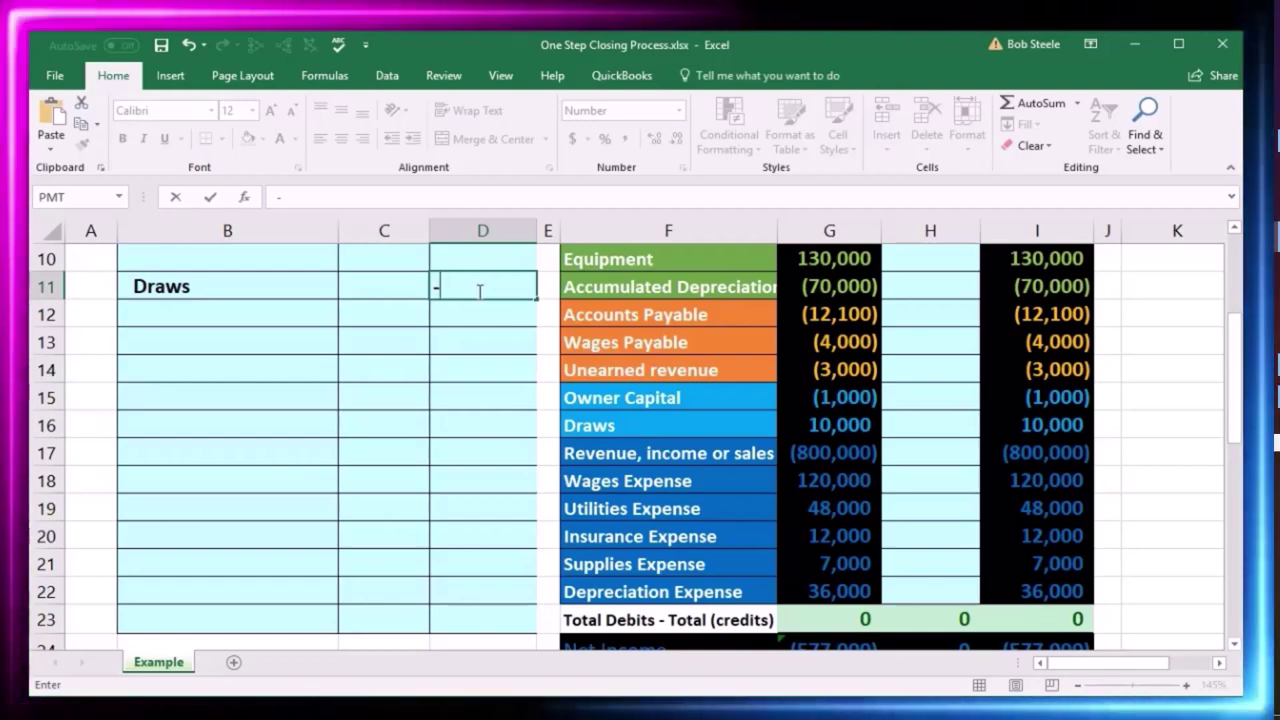
pyautogui.write('10000')
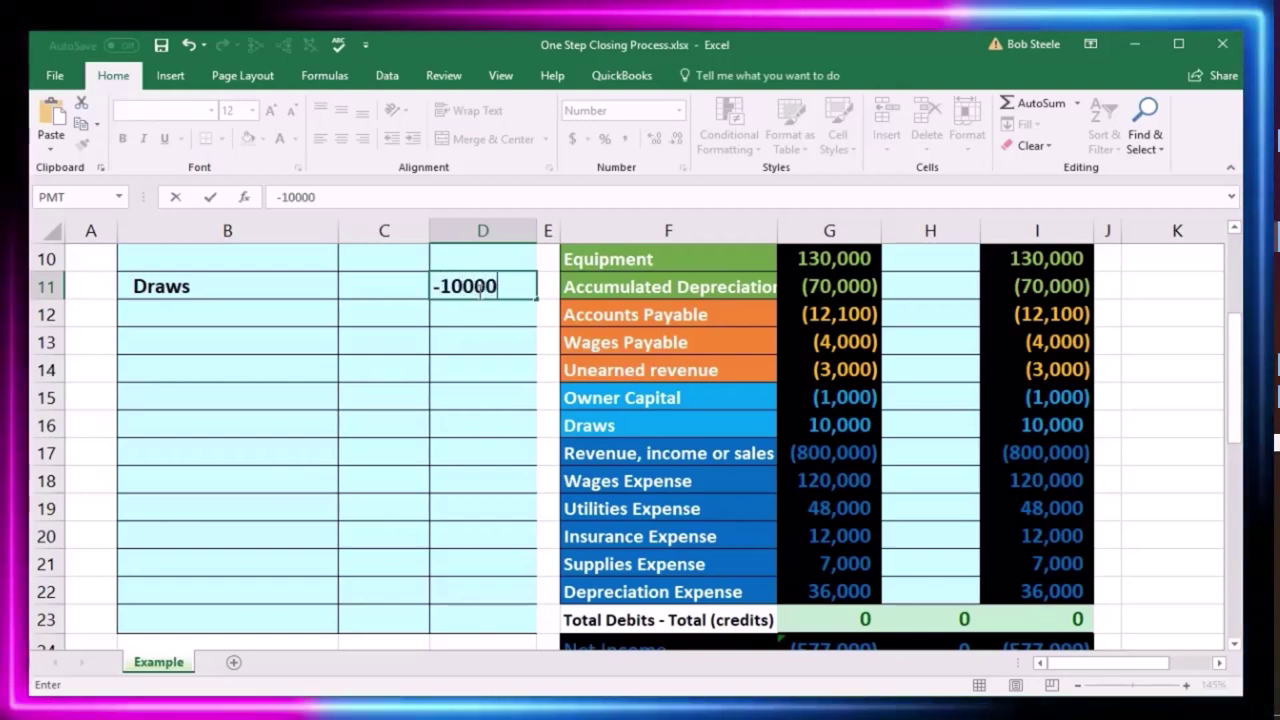
pyautogui.press('Return')
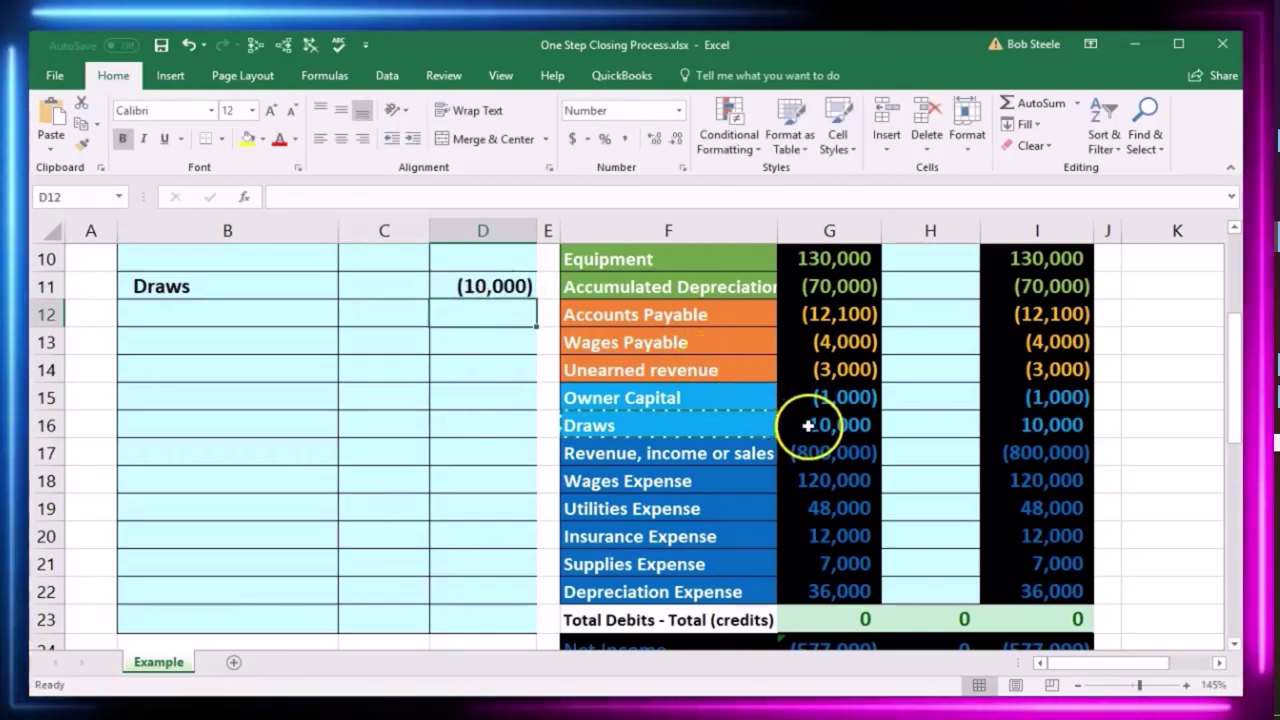
# Link the Draws row's Closing entries cell to the journal credit with the formula =D11.
pyautogui.click(810, 425)
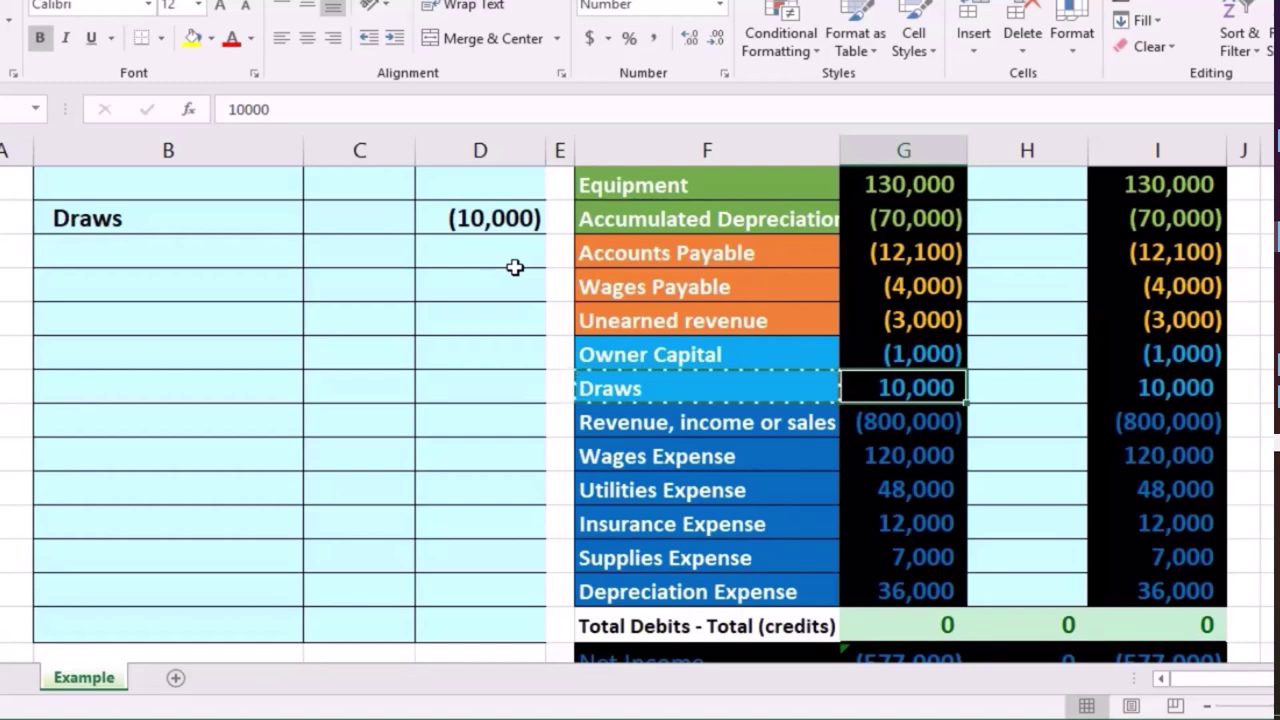
pyautogui.press('Right')
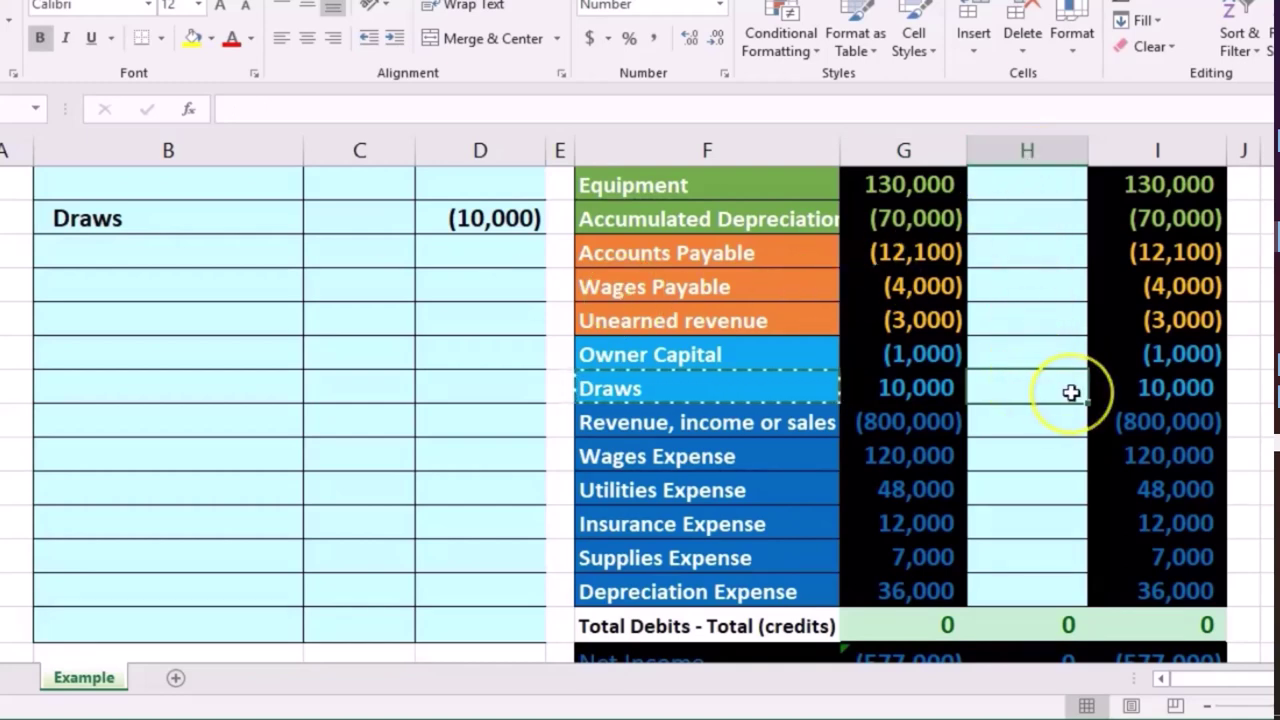
pyautogui.write('=')
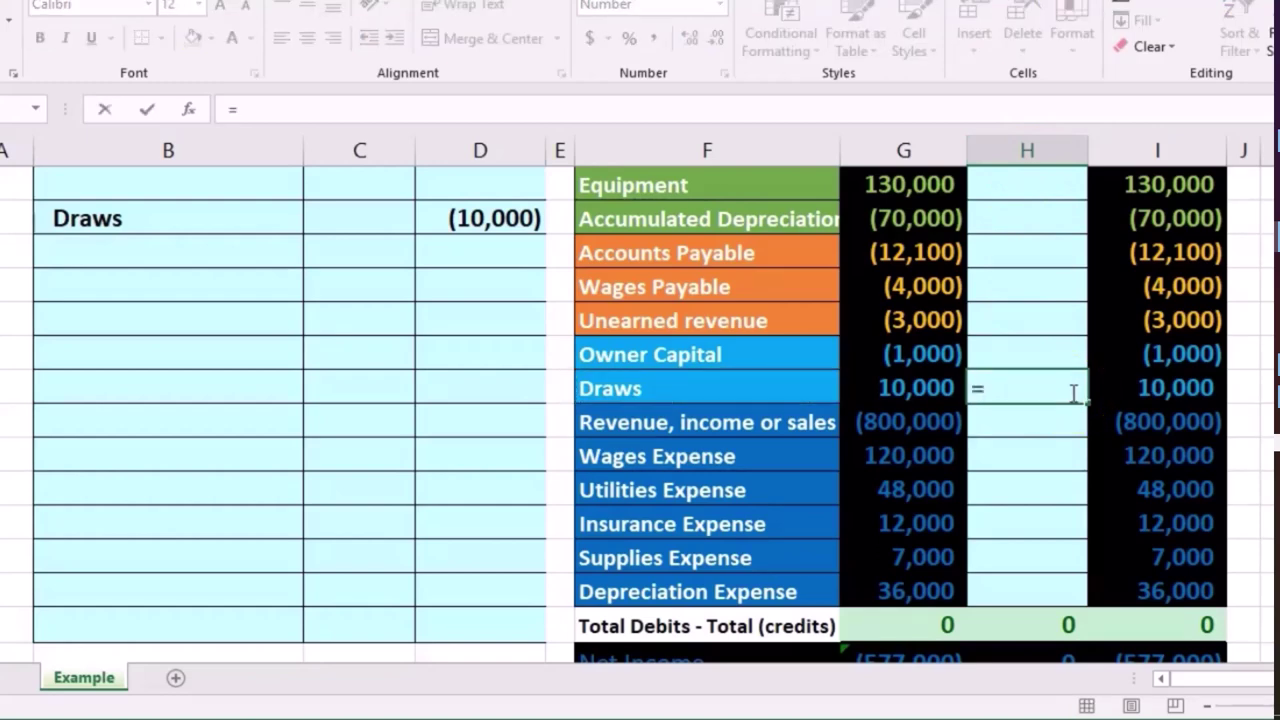
pyautogui.click(494, 220)
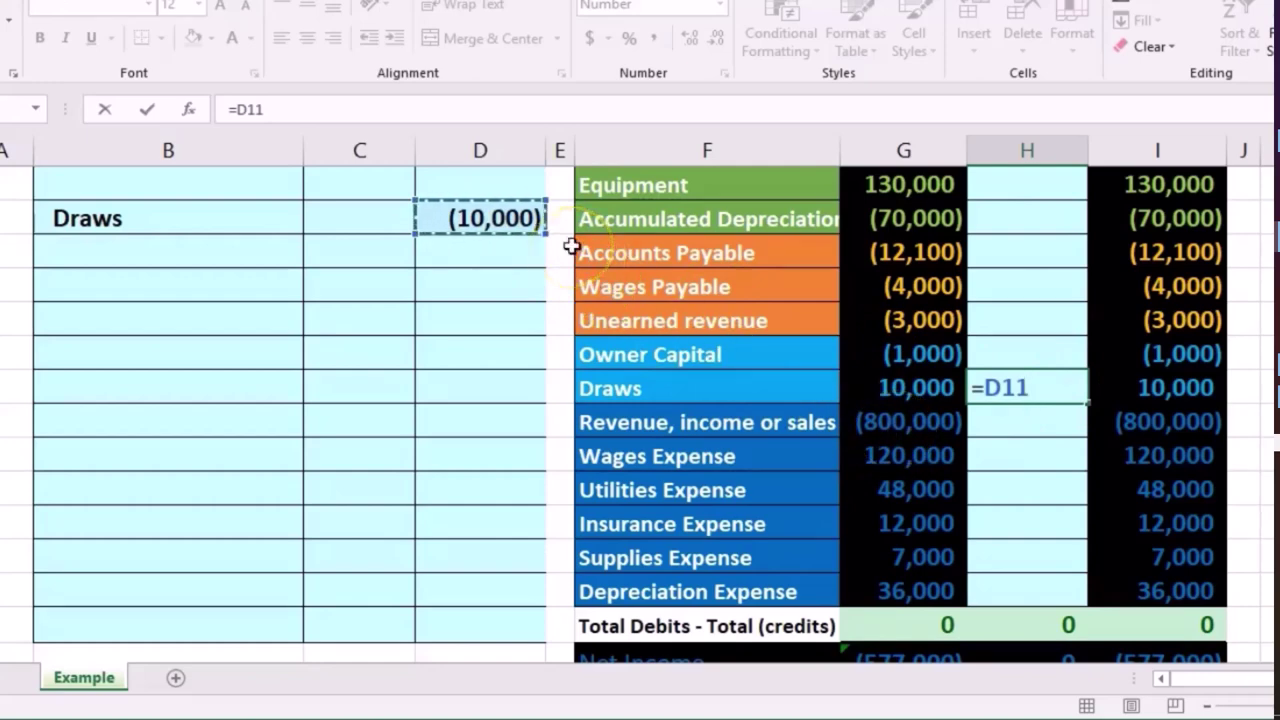
pyautogui.press('Return')
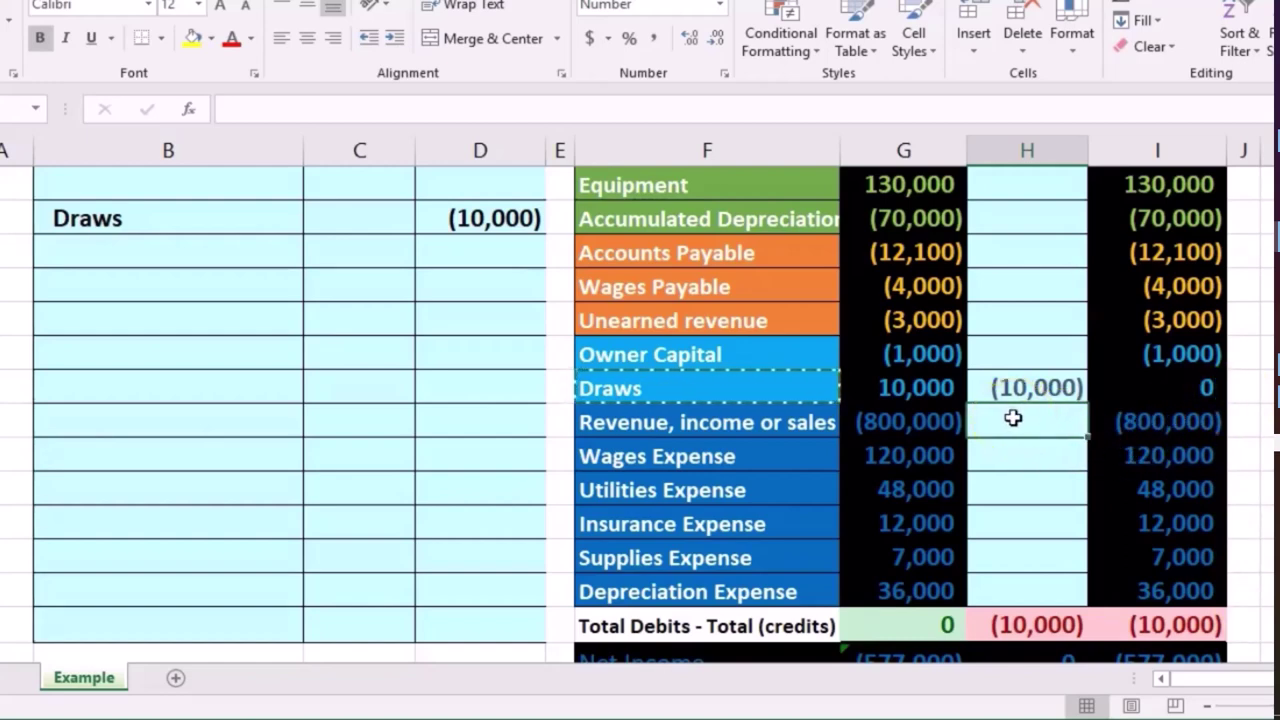
# Copy the "Revenue, income or sales" account name as values only into cell B12, below Draws in the journal.
pyautogui.click(757, 424)
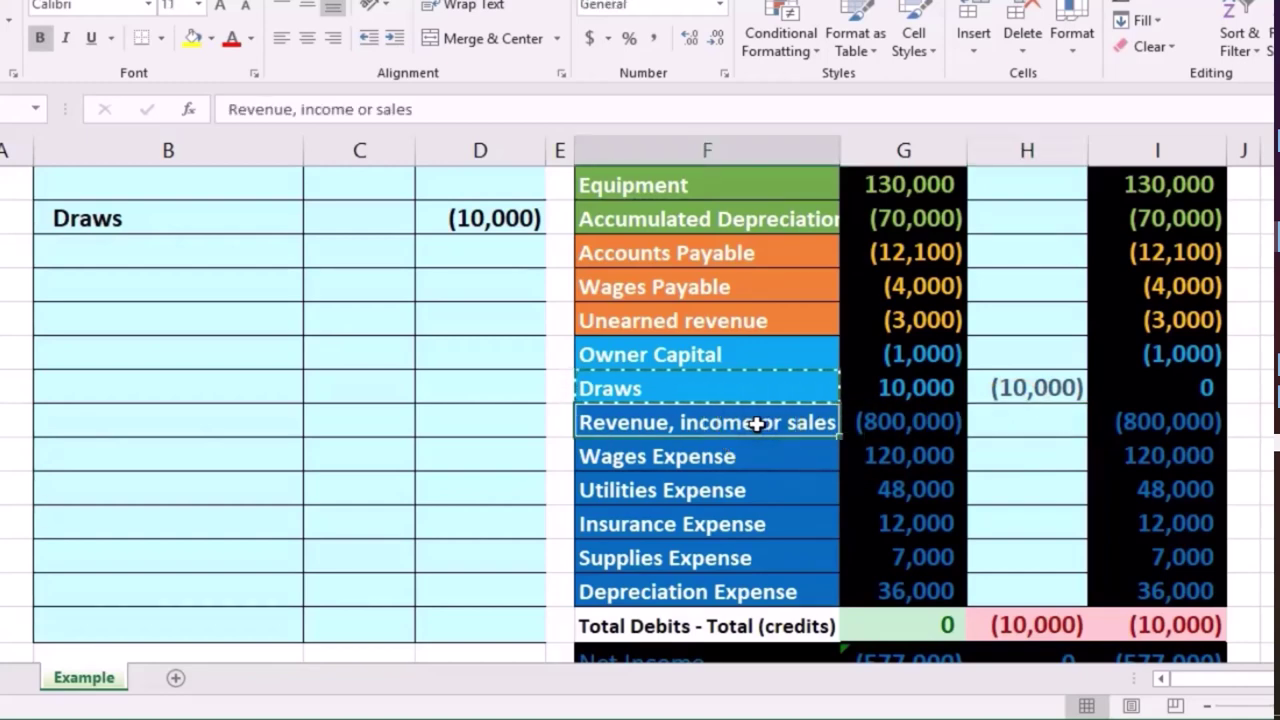
pyautogui.click(850, 421)
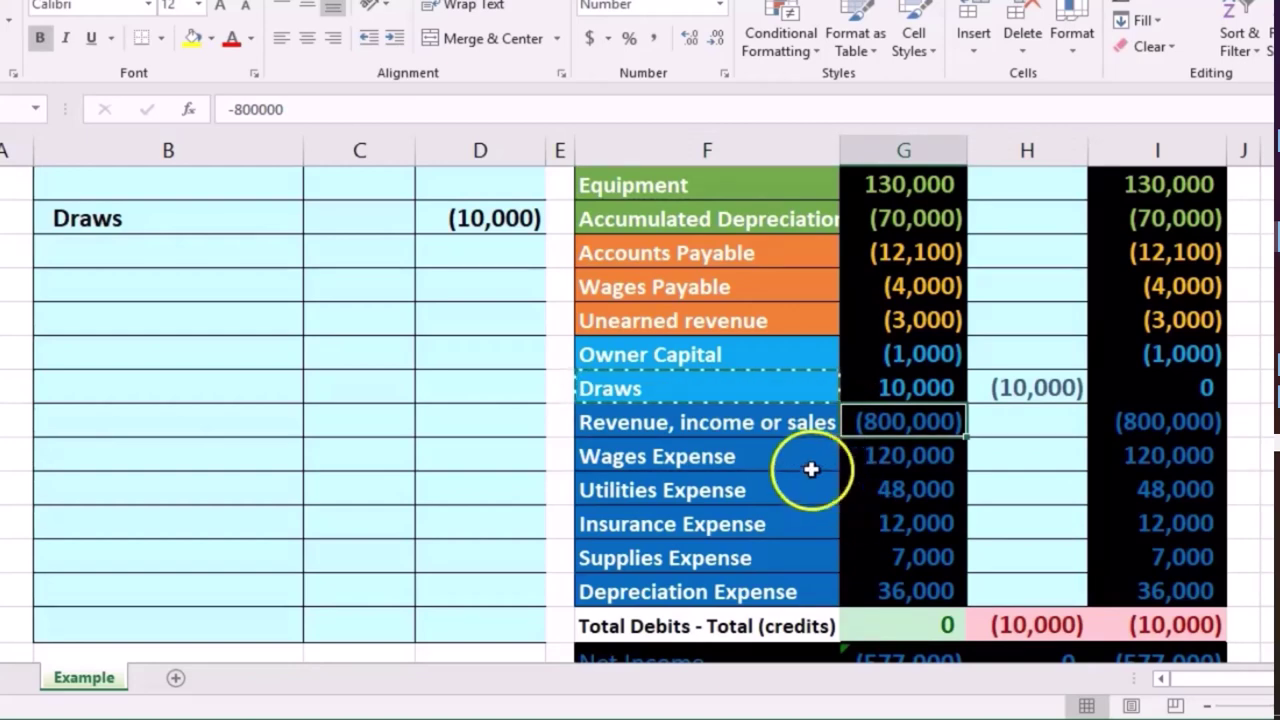
pyautogui.click(701, 422)
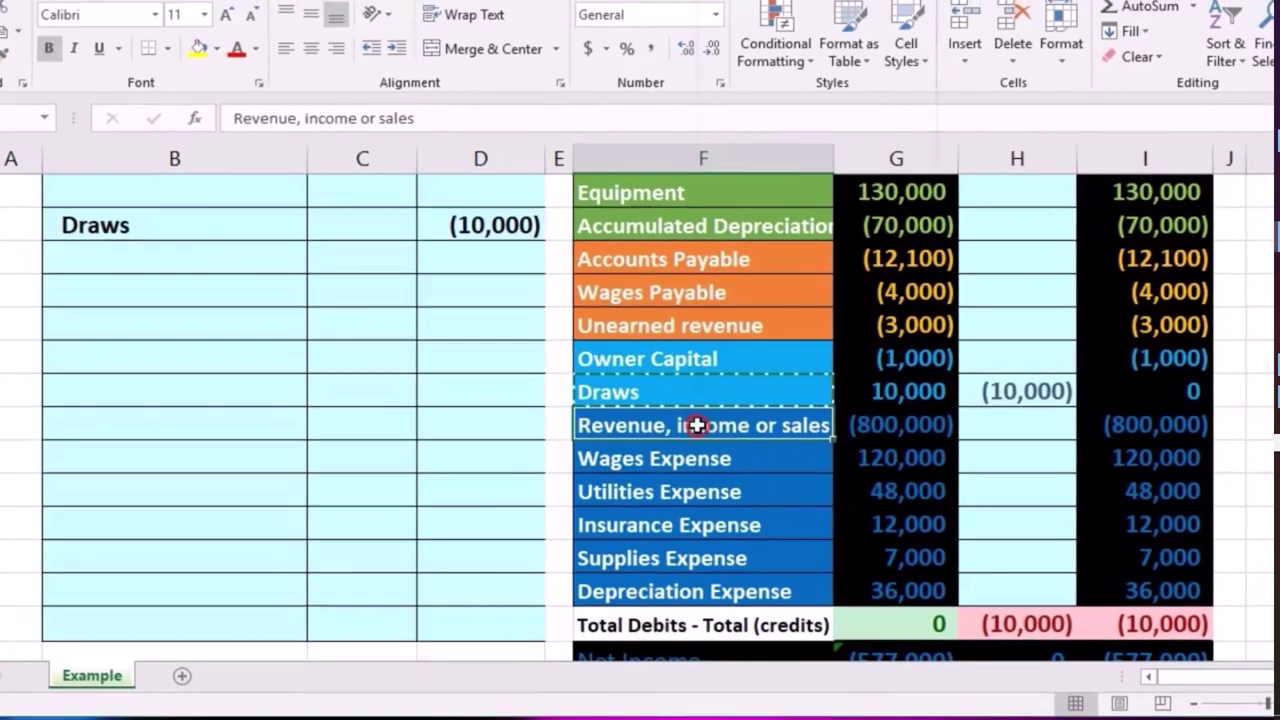
pyautogui.rightClick(701, 422)
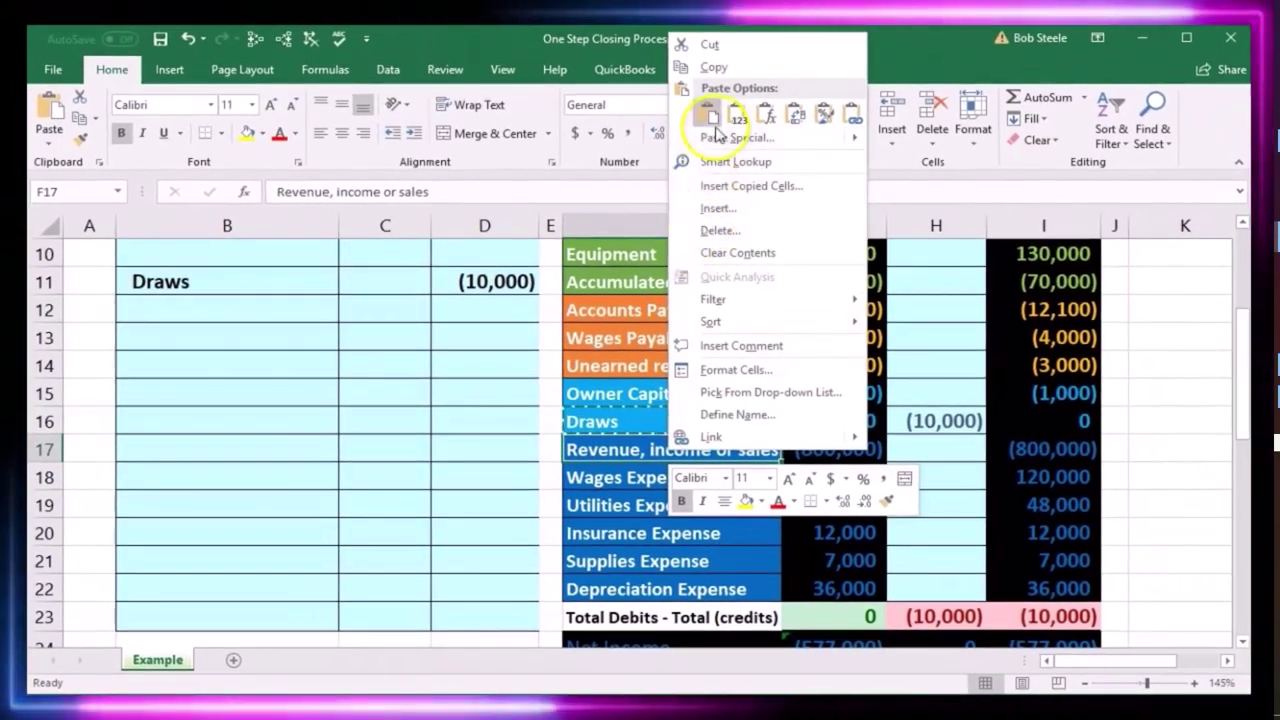
pyautogui.click(719, 66)
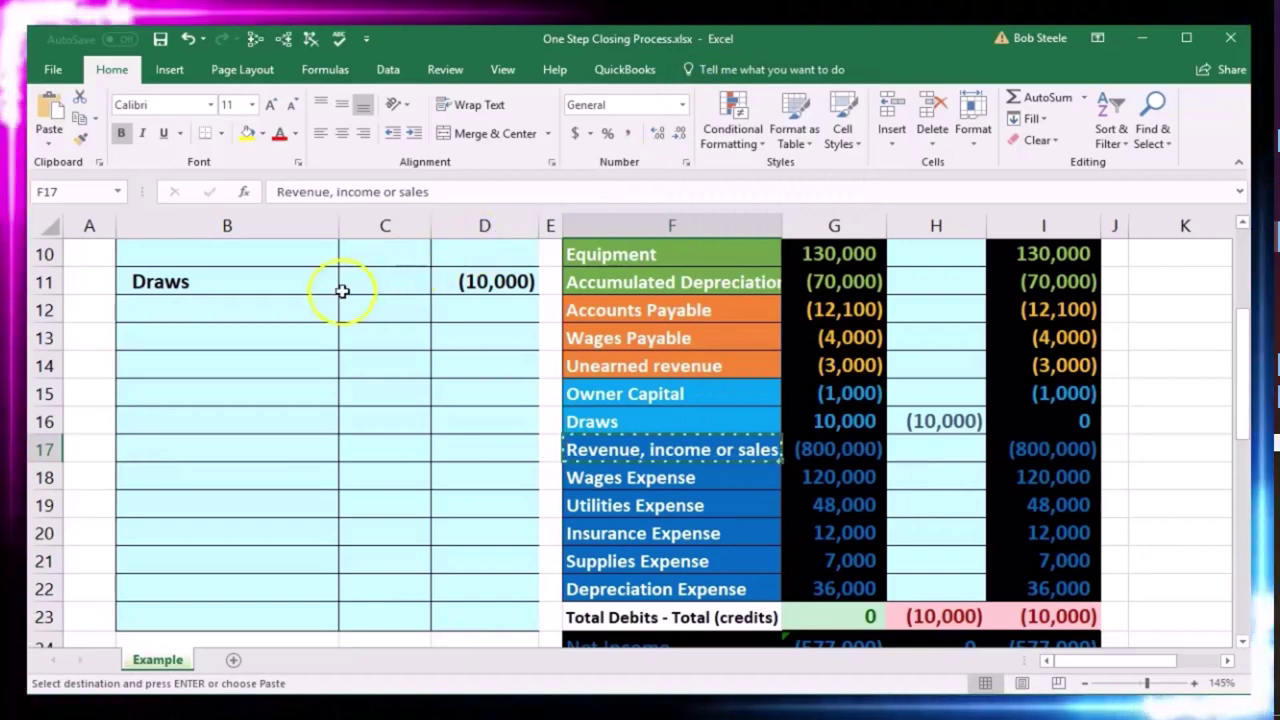
pyautogui.click(240, 311)
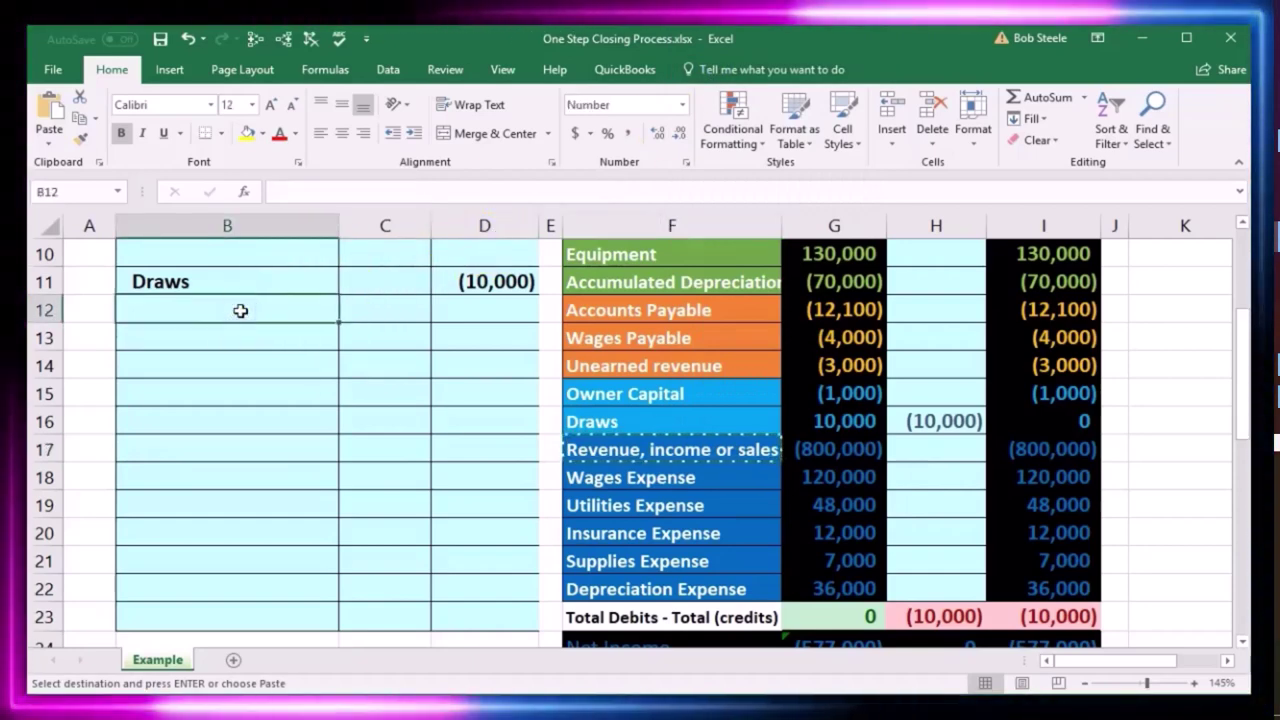
pyautogui.rightClick(241, 312)
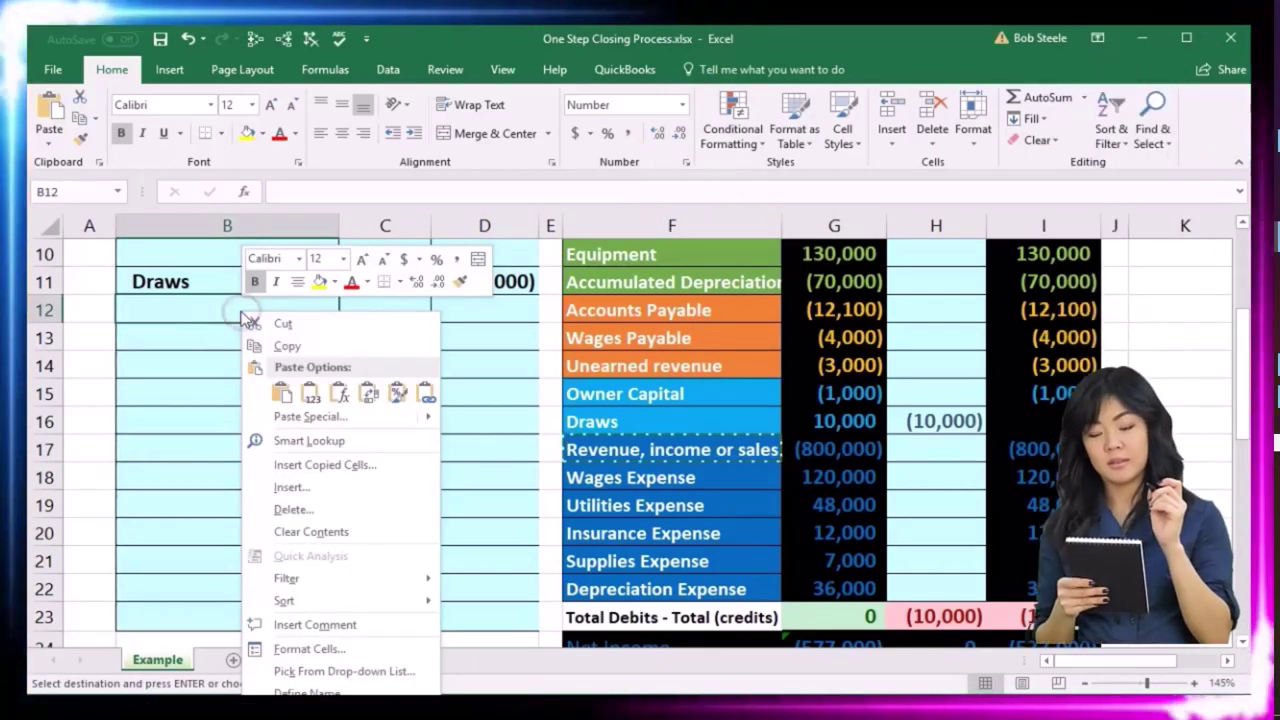
pyautogui.click(310, 393)
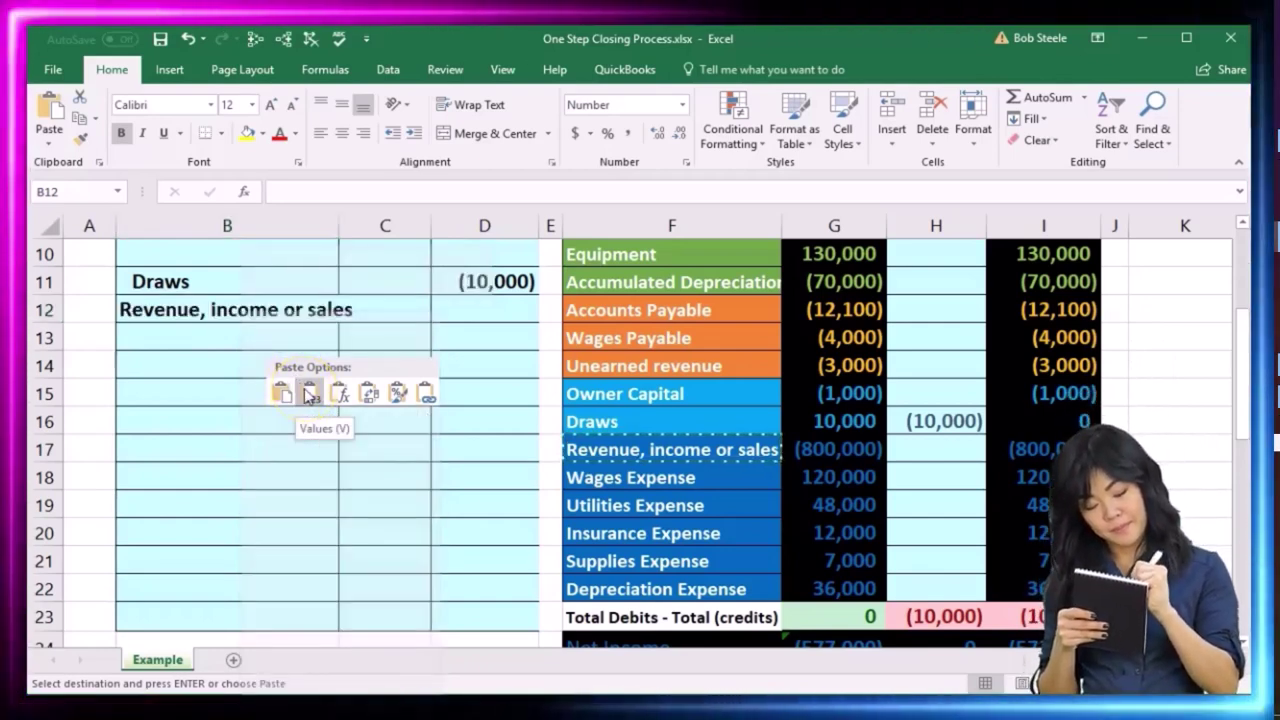
pyautogui.click(310, 393)
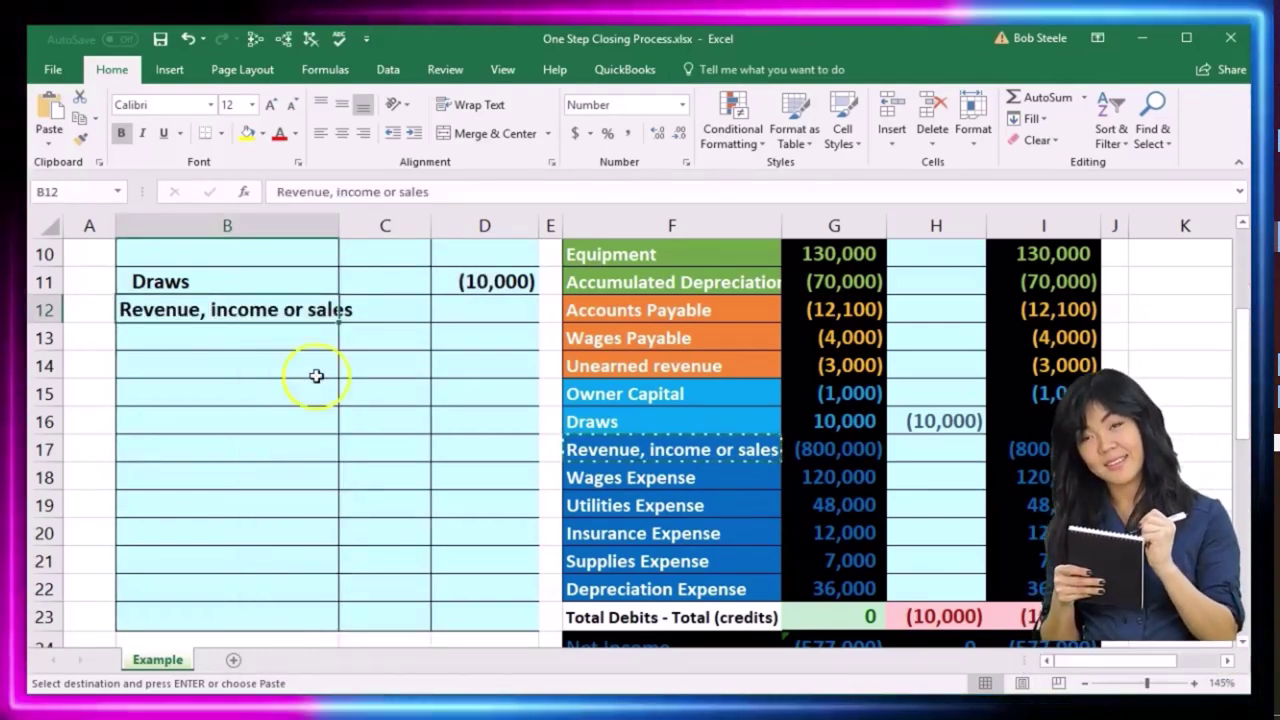
# Enter 800,000 in the journal's debit column for Revenue, income or sales, cell C12.
pyautogui.click(386, 315)
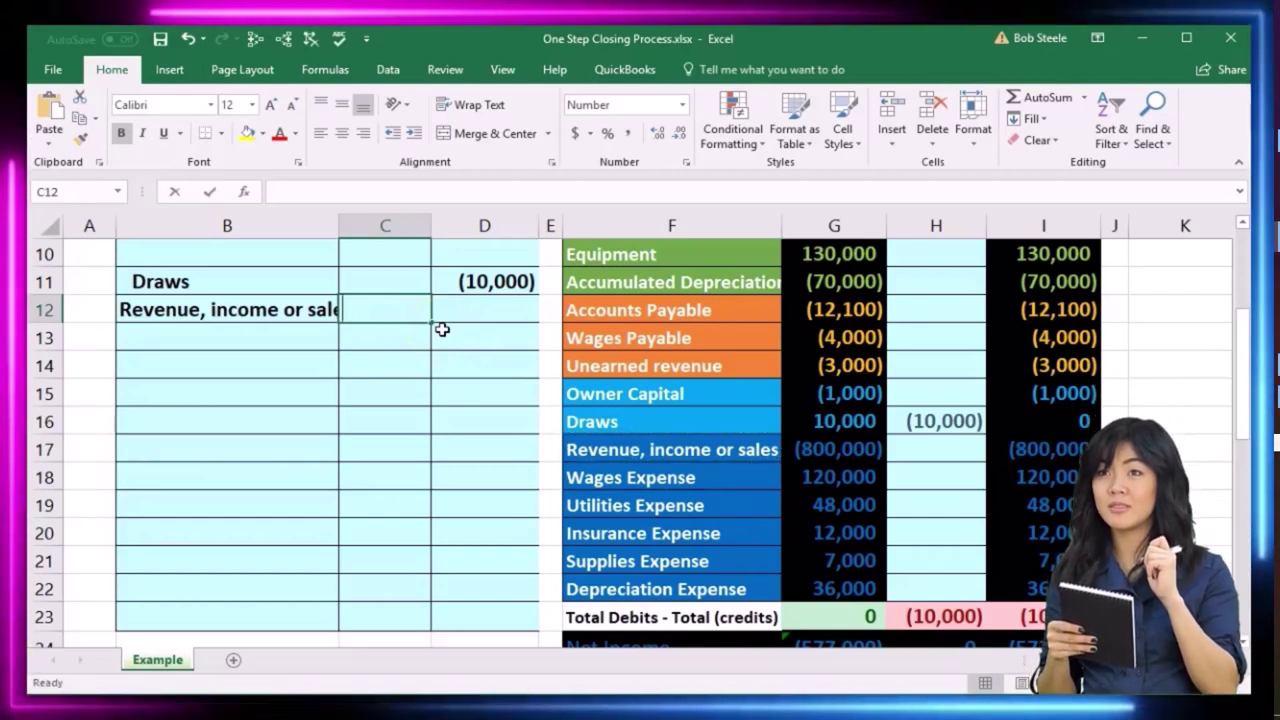
pyautogui.write('800,000')
pyautogui.press('Return')
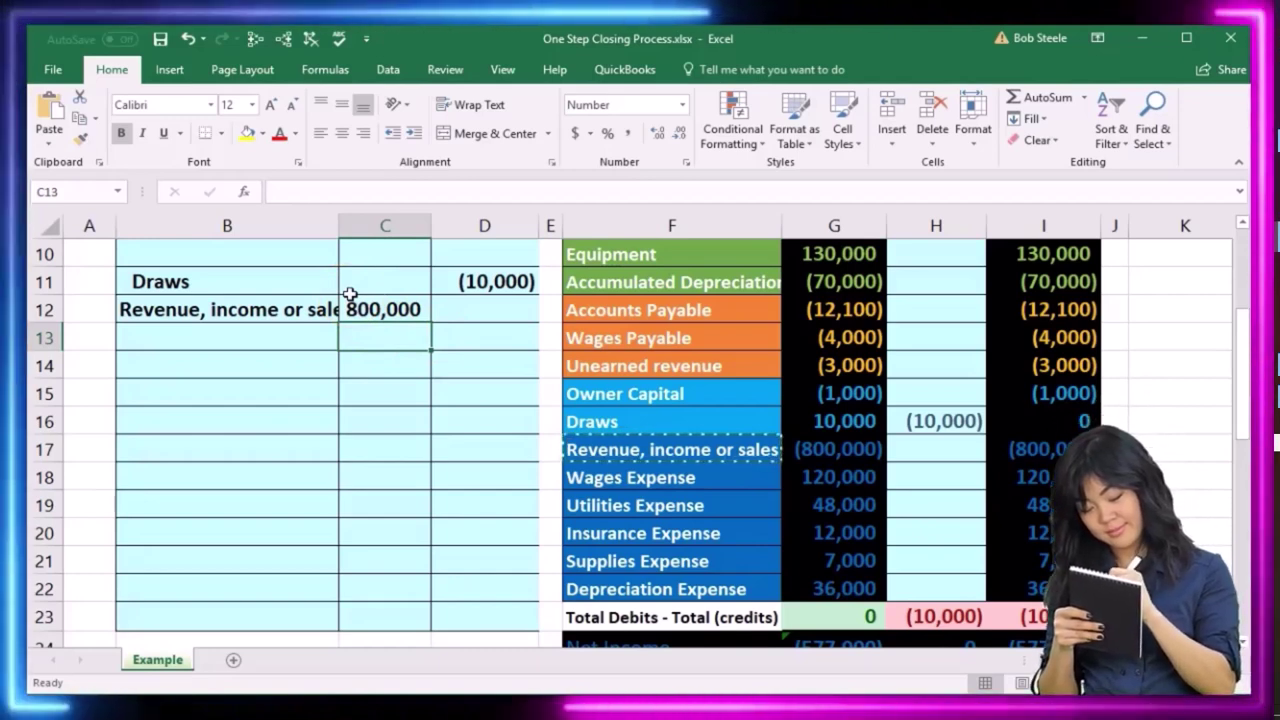
# Link the Revenue, income or sales row's Closing entries cell, H17, to the journal debit with the formula =C12.
pyautogui.click(930, 440)
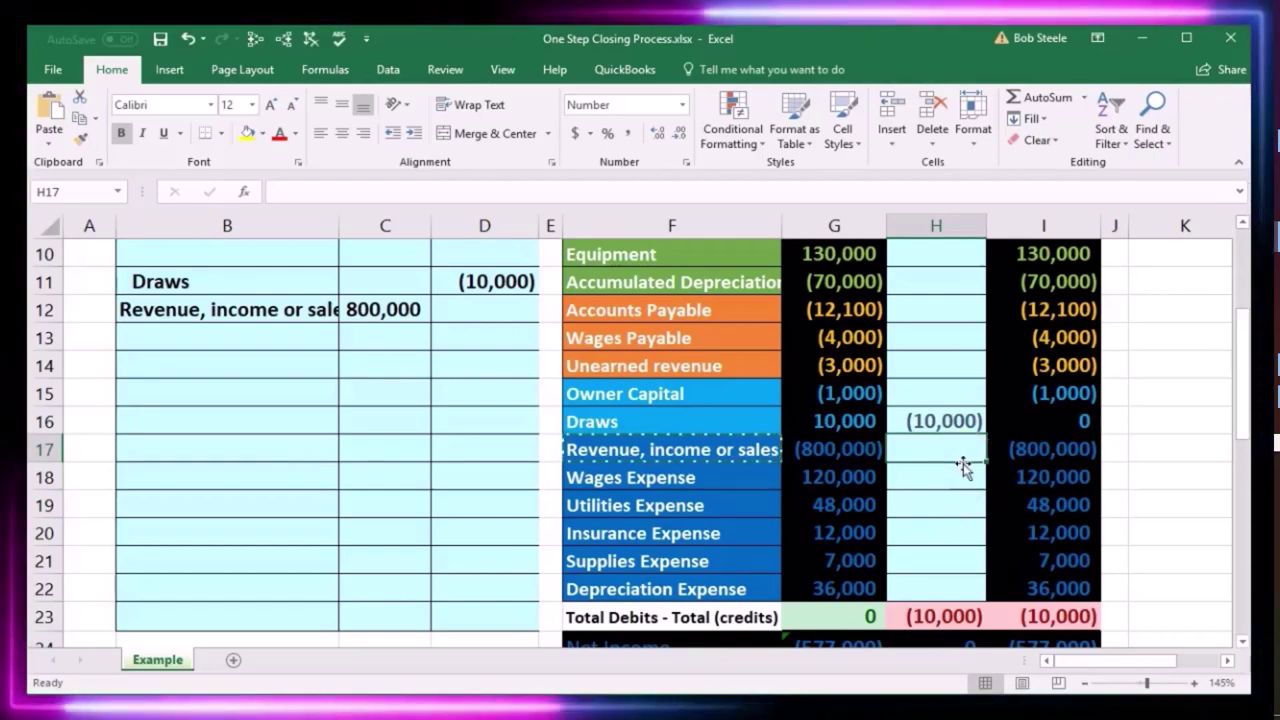
pyautogui.write('=')
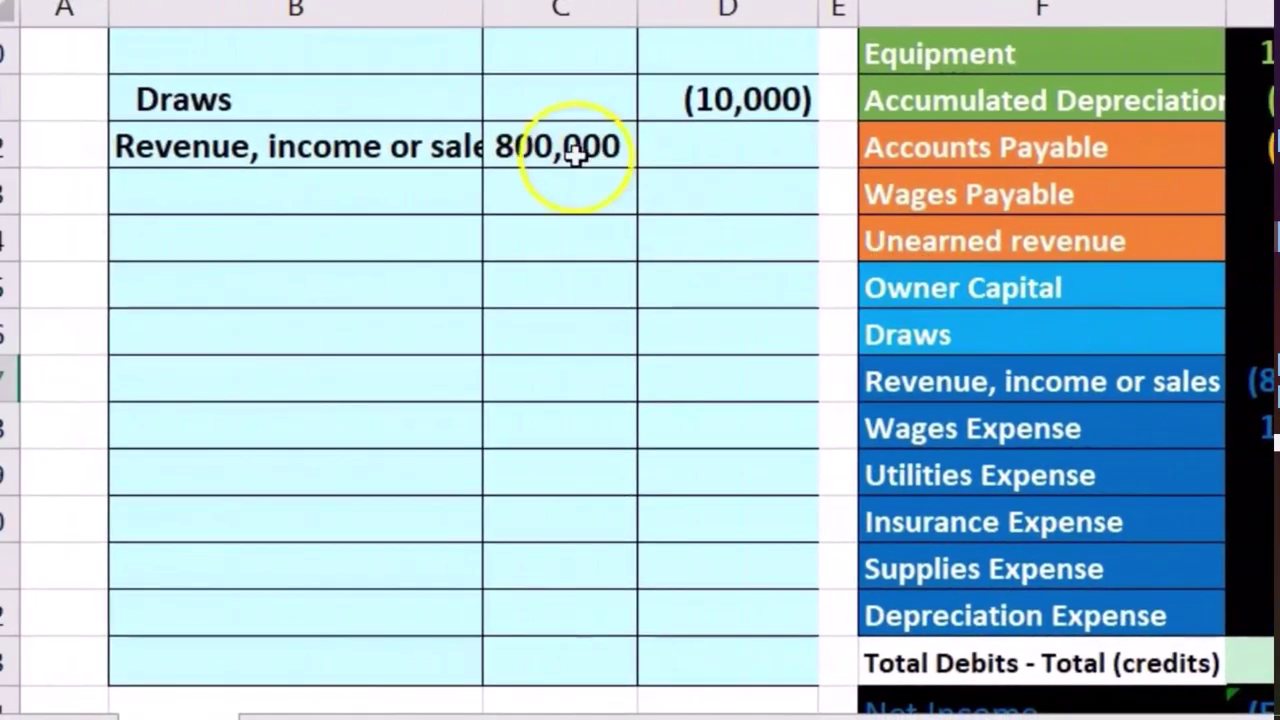
pyautogui.click(237, 154)
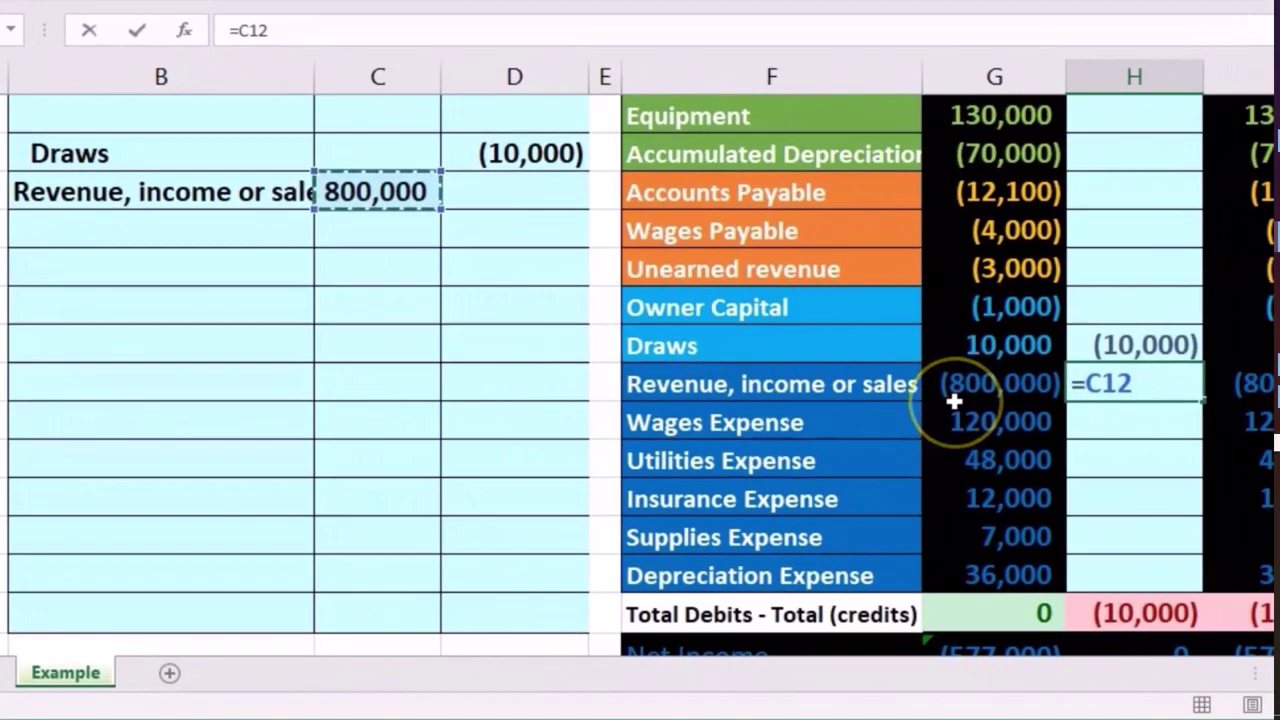
pyautogui.press('Return')
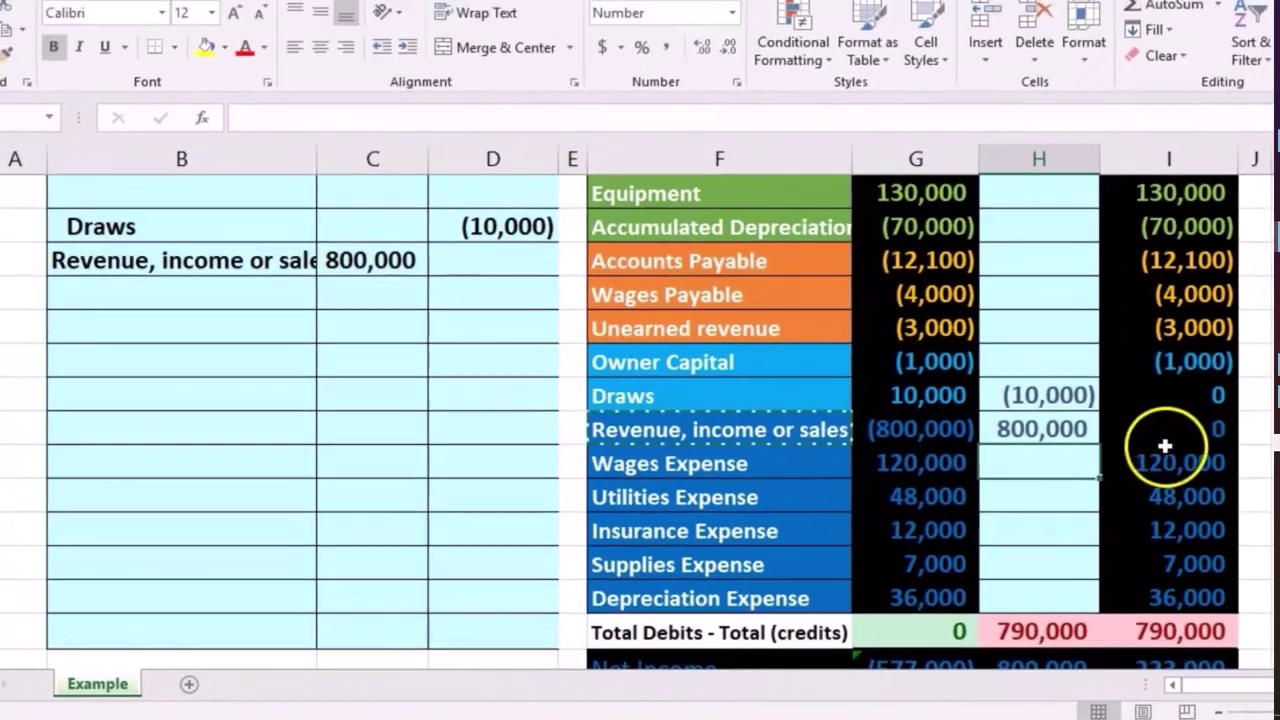
pyautogui.click(1245, 383)
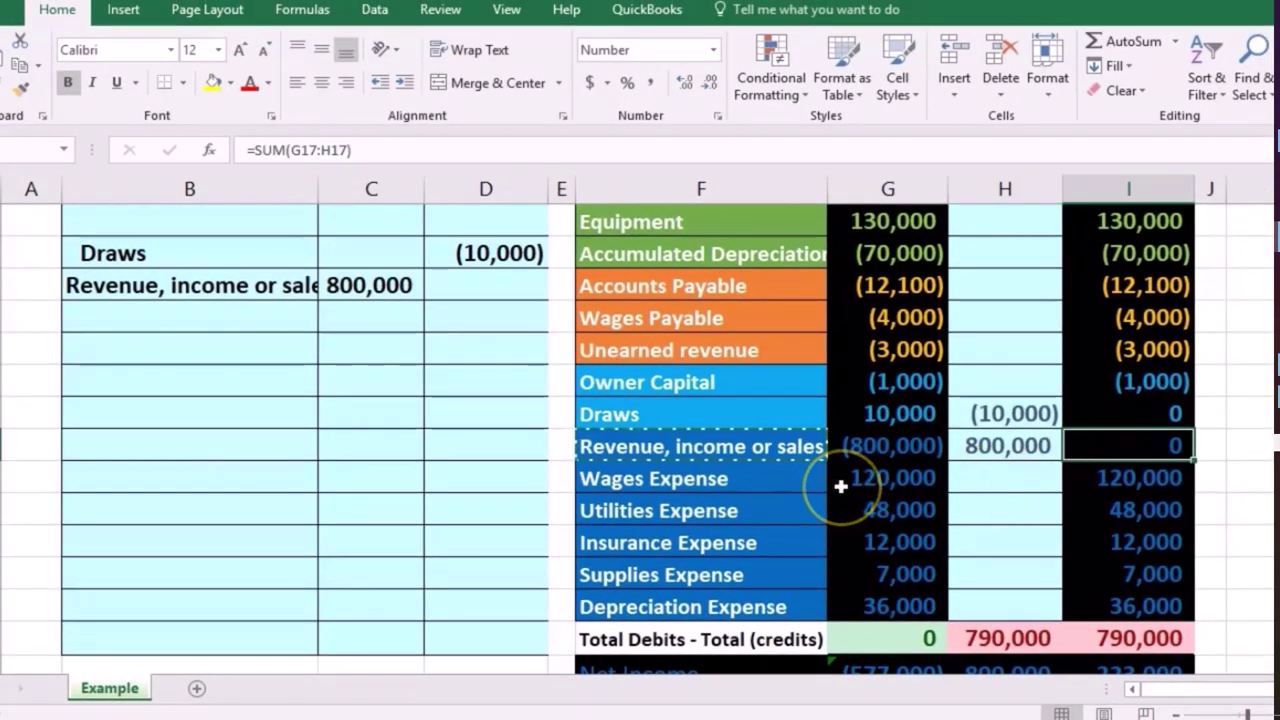
# Copy the Wages Expense account name as values only into cell B13, below Revenue in the journal, and indent it.
pyautogui.moveTo(841, 486); pyautogui.dragTo(831, 597)
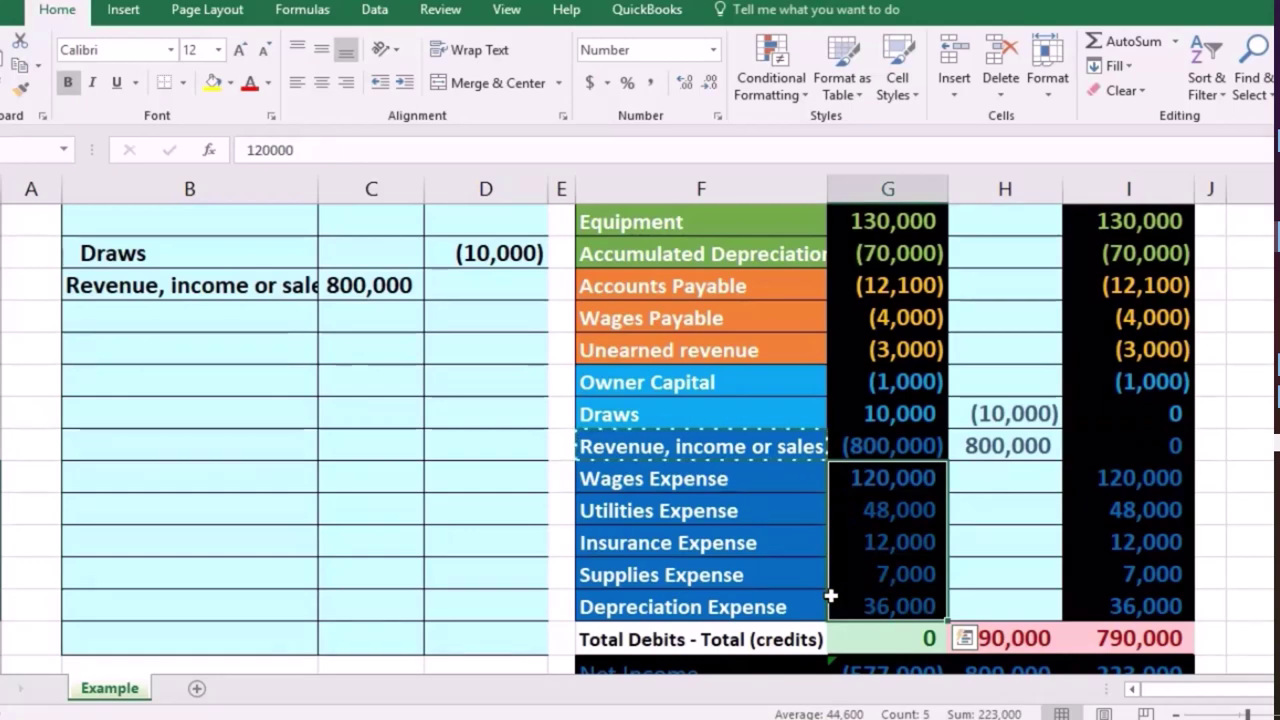
pyautogui.click(794, 488)
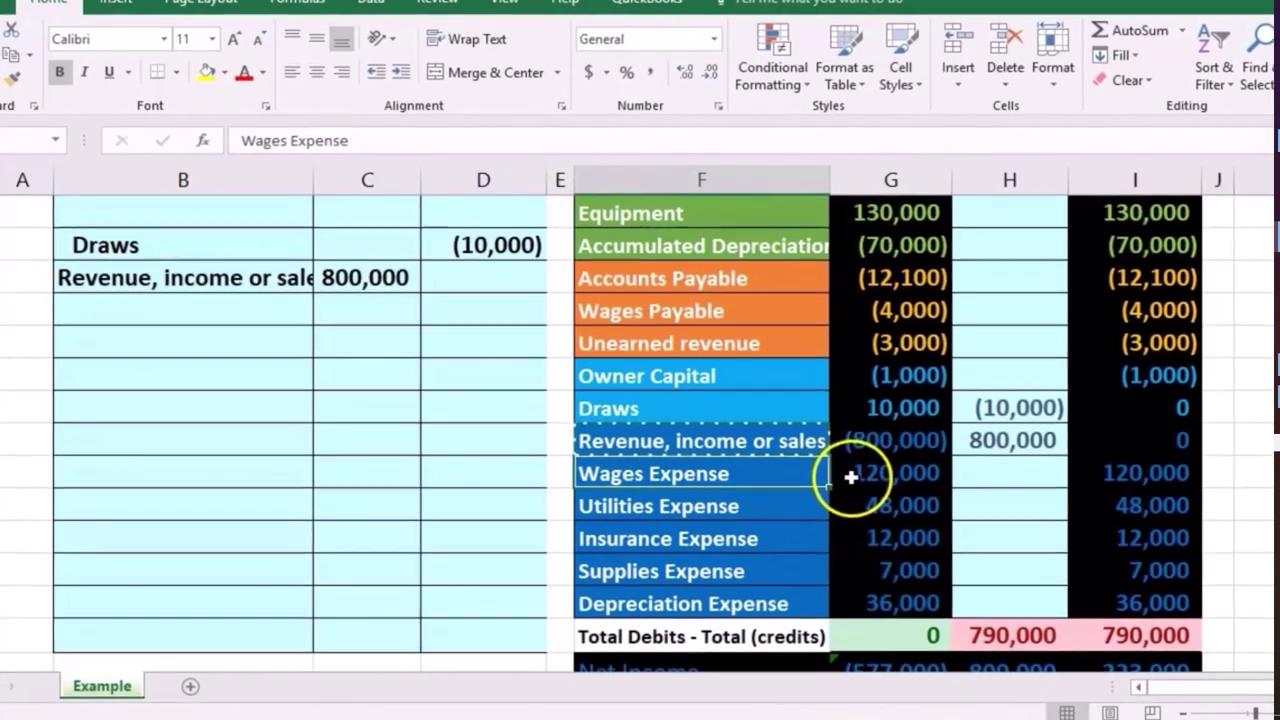
pyautogui.click(848, 480)
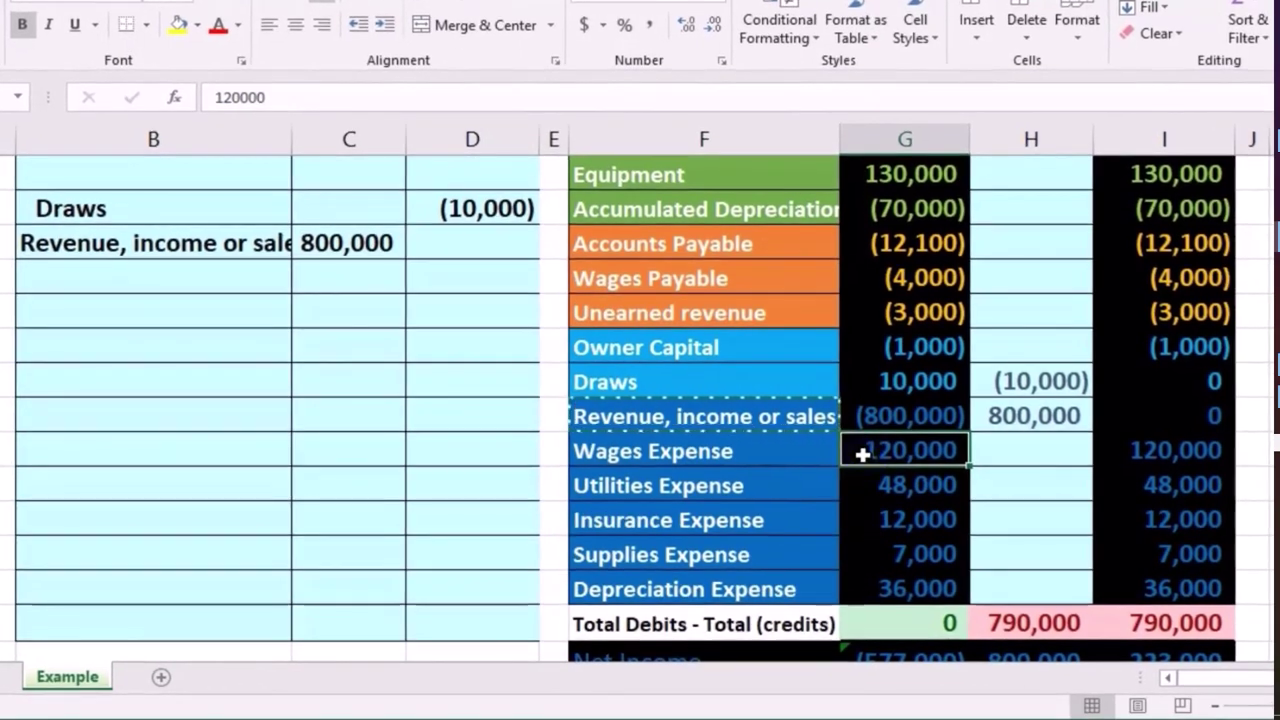
pyautogui.click(768, 452)
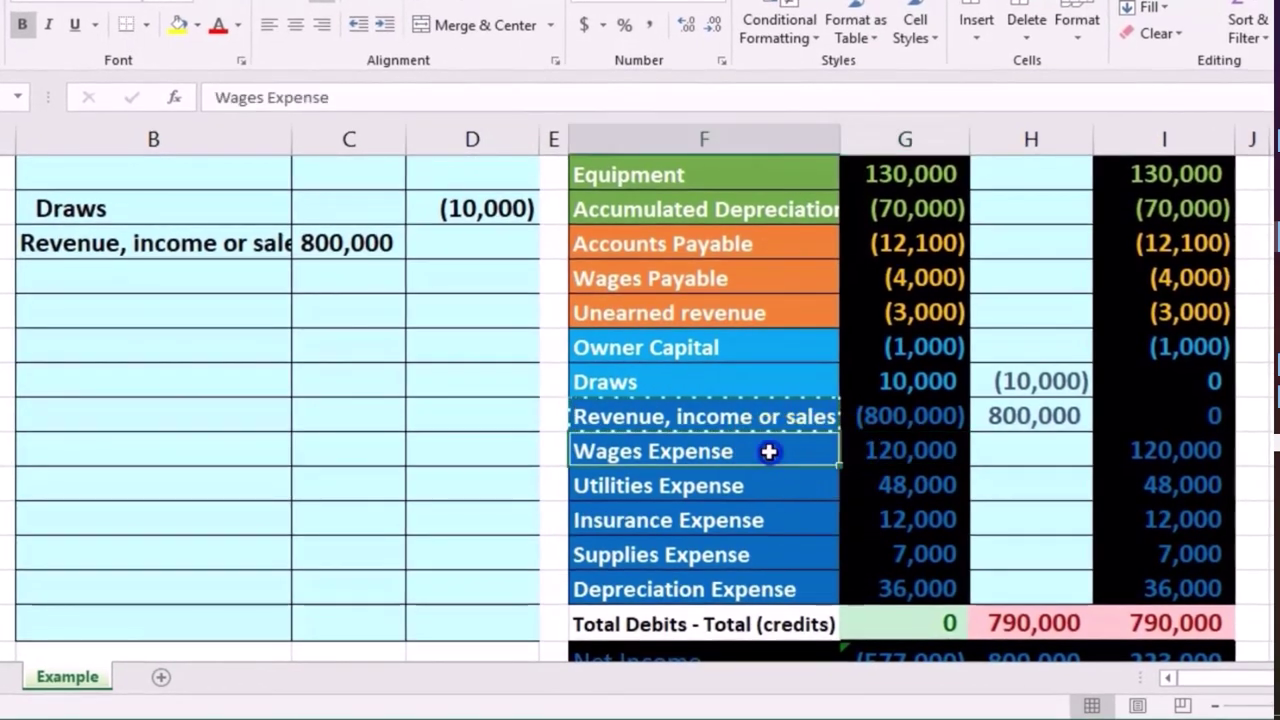
pyautogui.rightClick(768, 452)
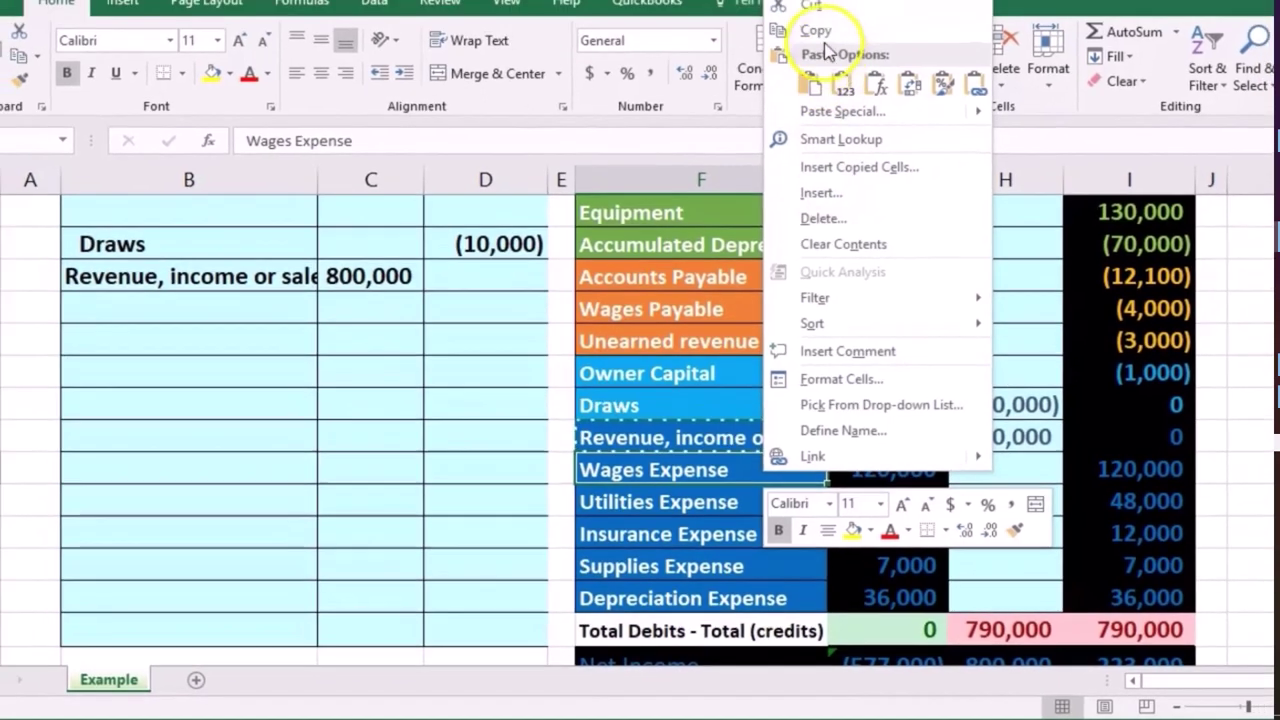
pyautogui.click(833, 3)
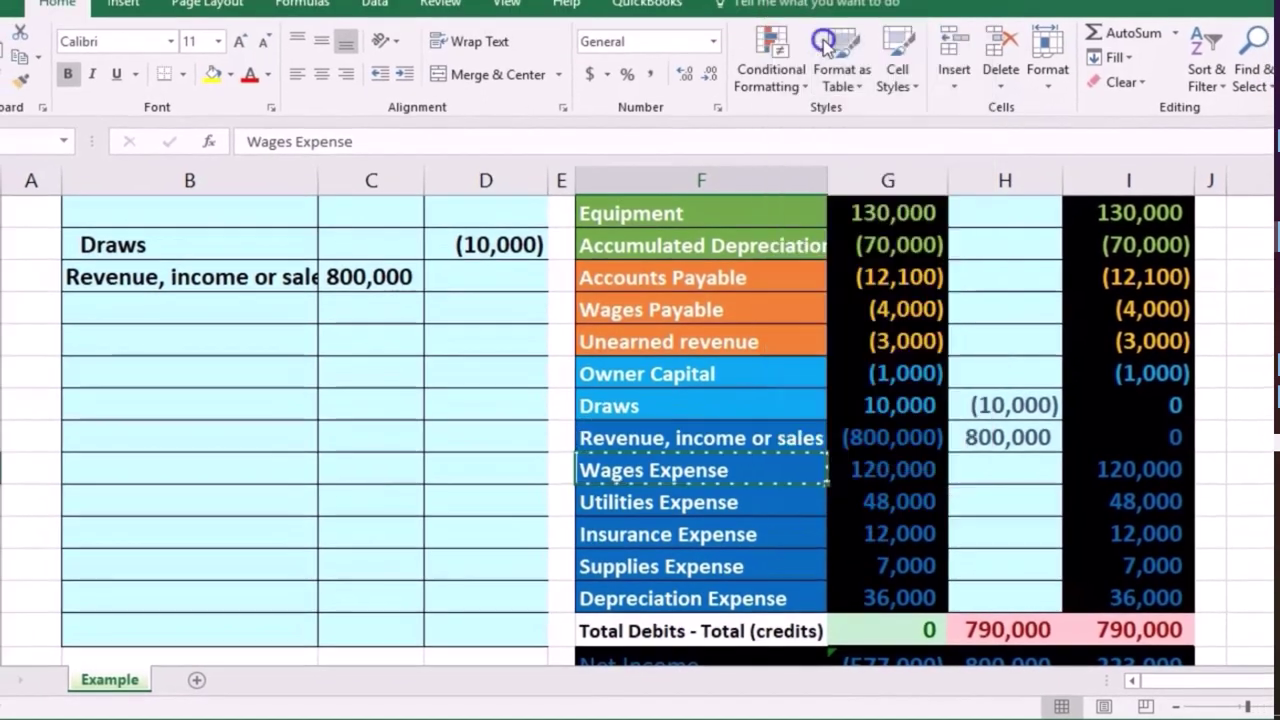
pyautogui.click(250, 300)
pyautogui.rightClick(246, 298)
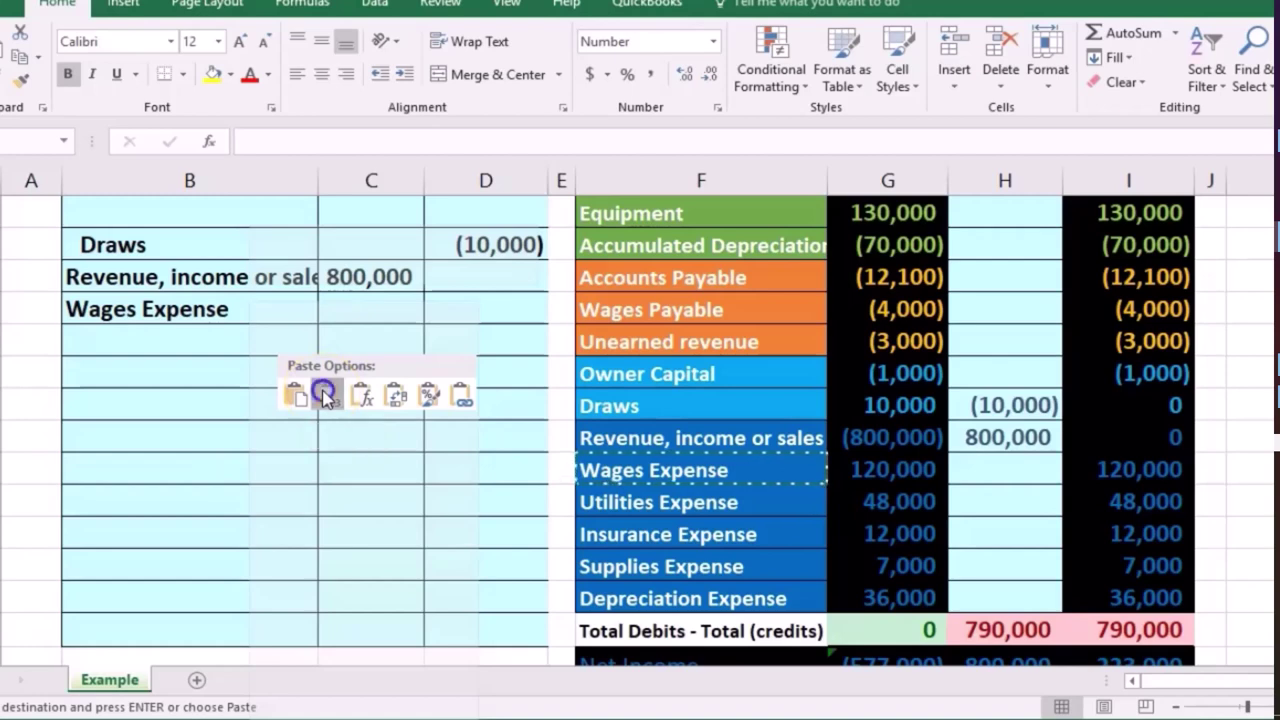
pyautogui.click(327, 396)
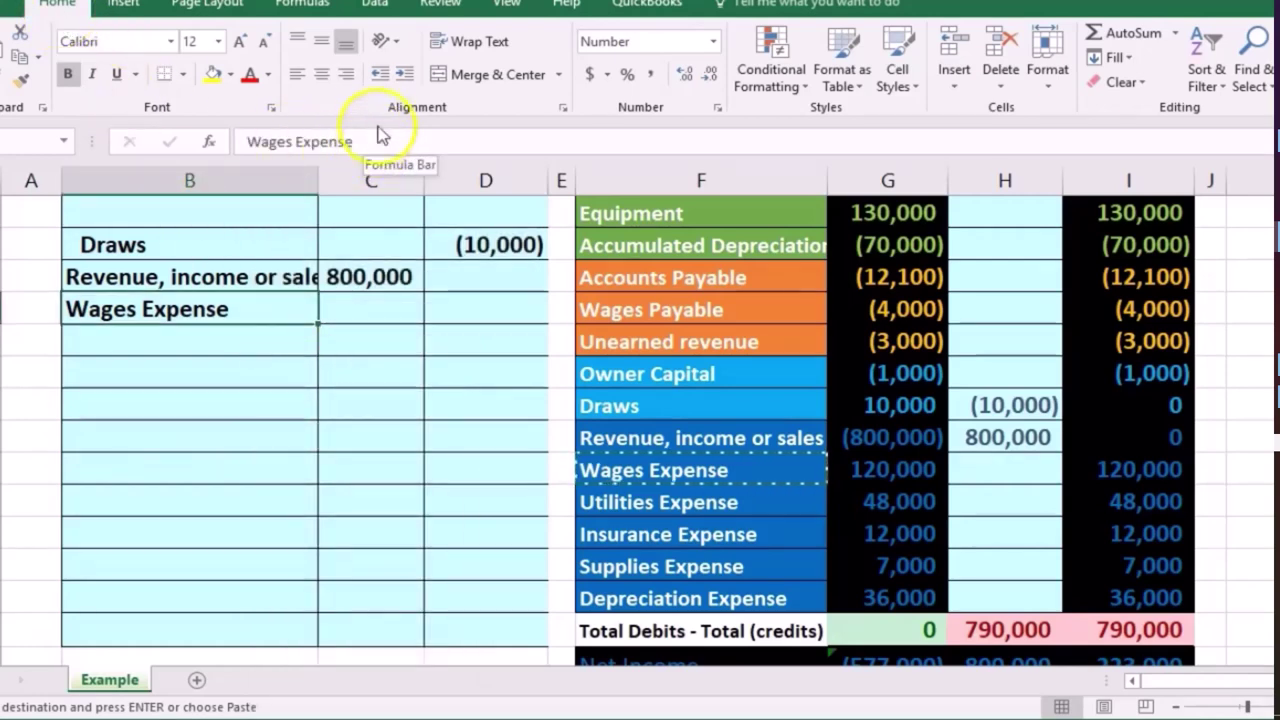
pyautogui.click(394, 78)
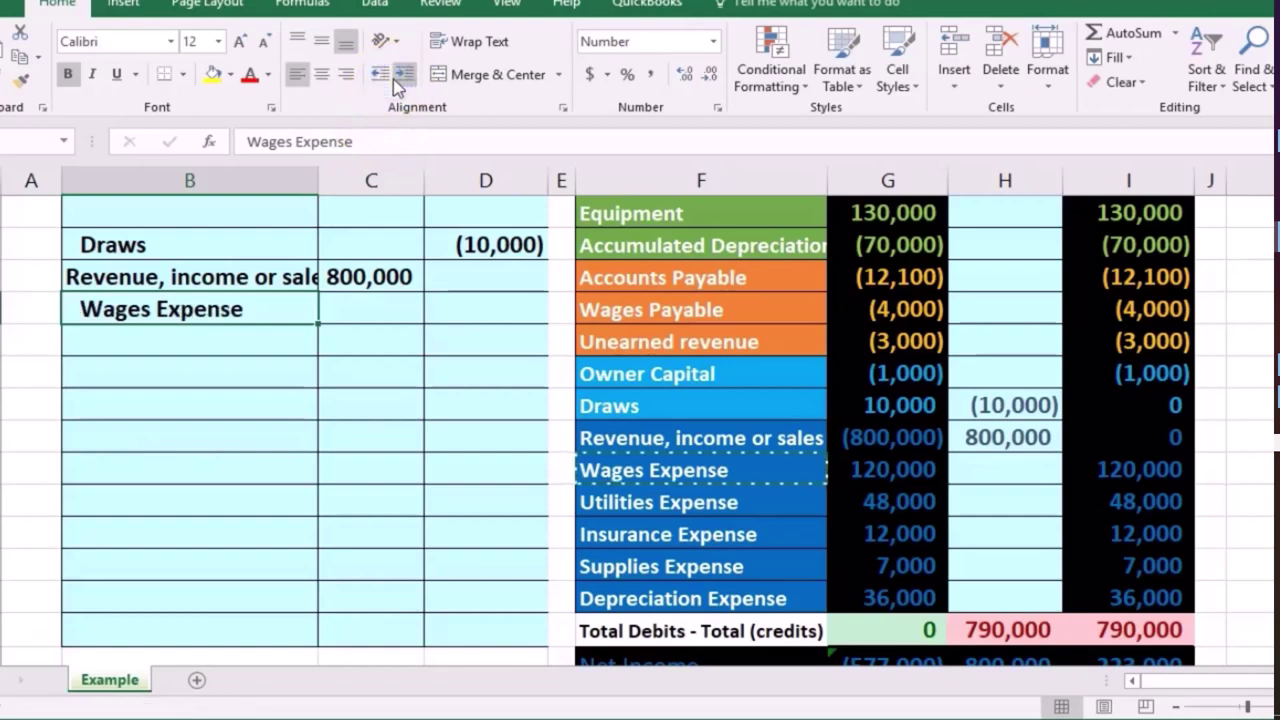
# Enter -120000 in the journal's credit column for Wages Expense, cell D13.
pyautogui.click(464, 302)
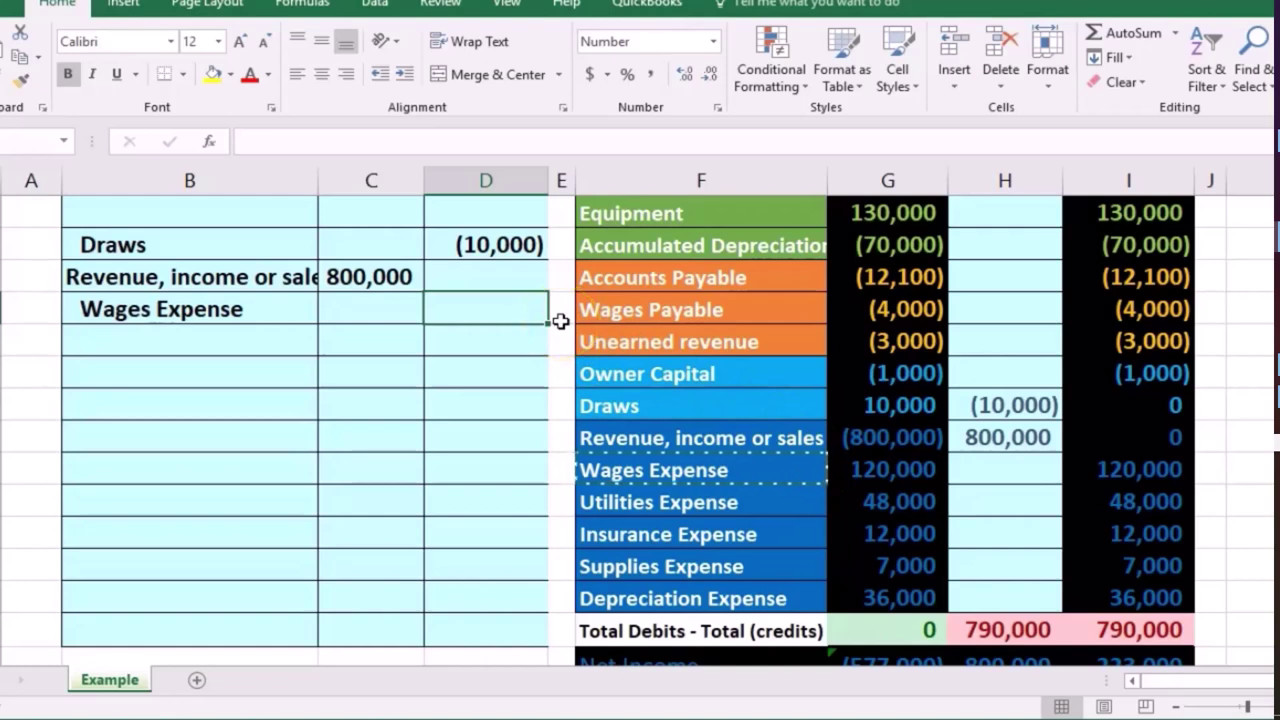
pyautogui.write('-')
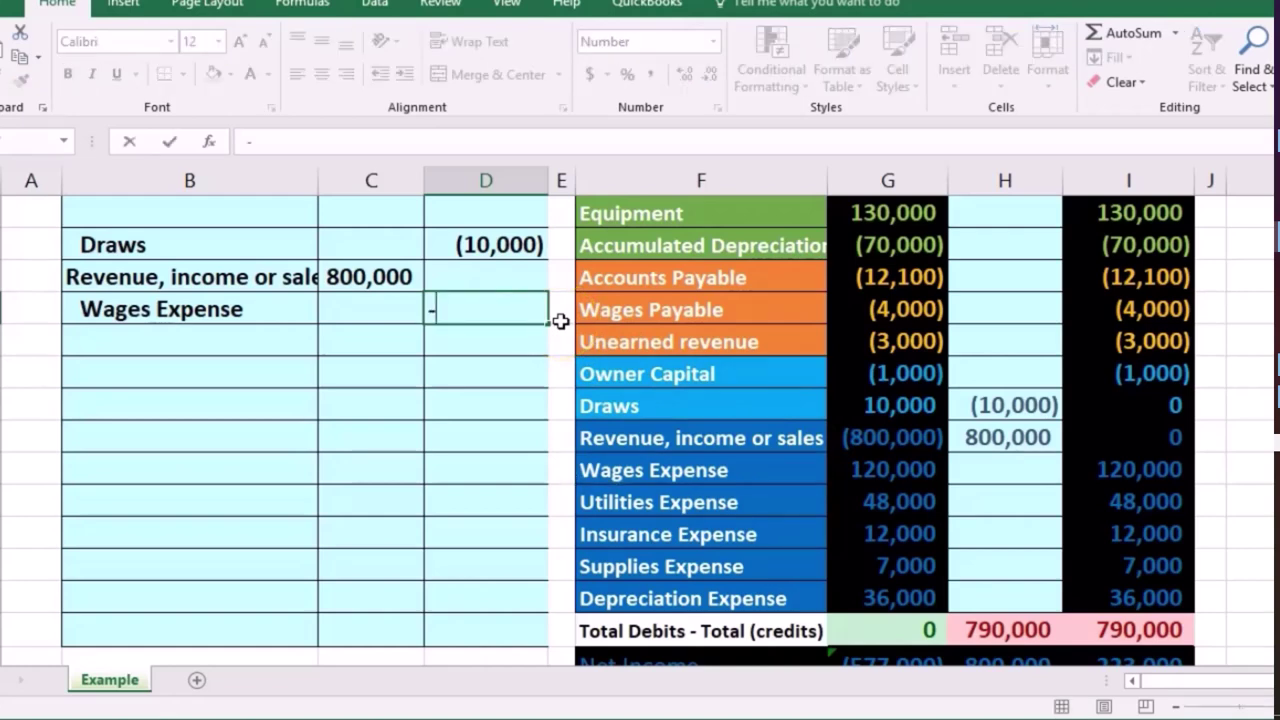
pyautogui.write('120000')
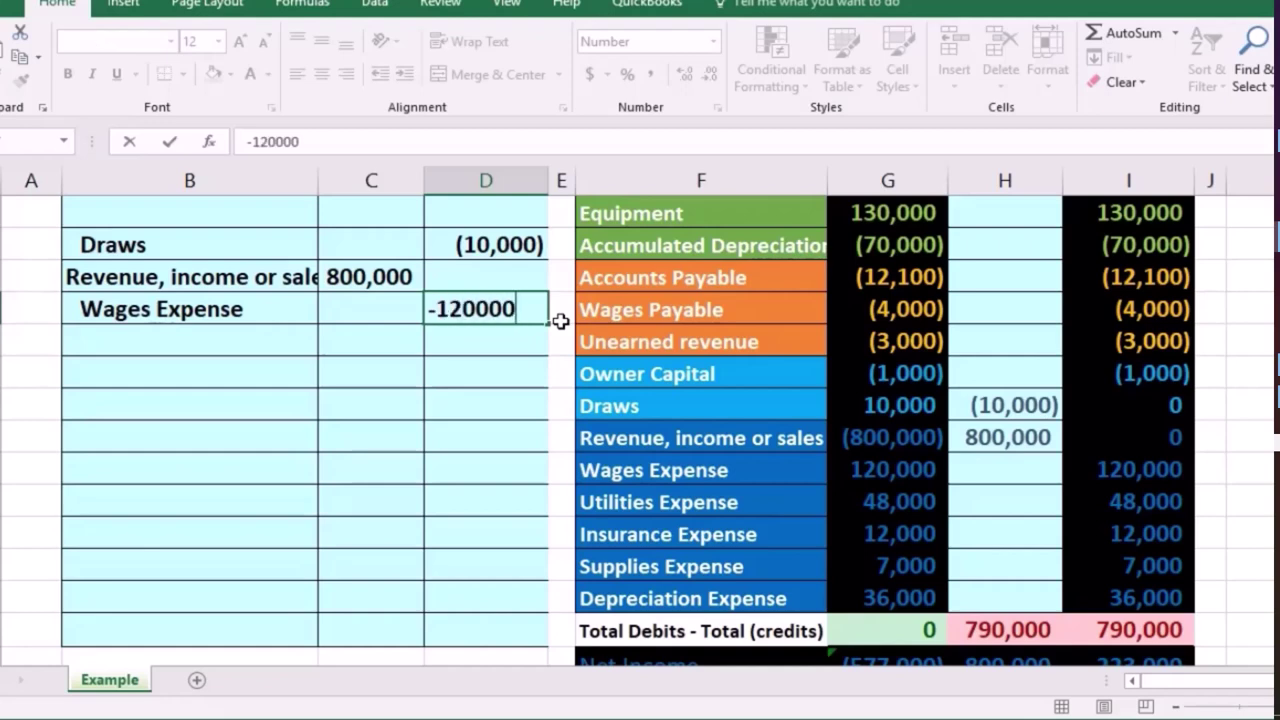
pyautogui.press('Return')
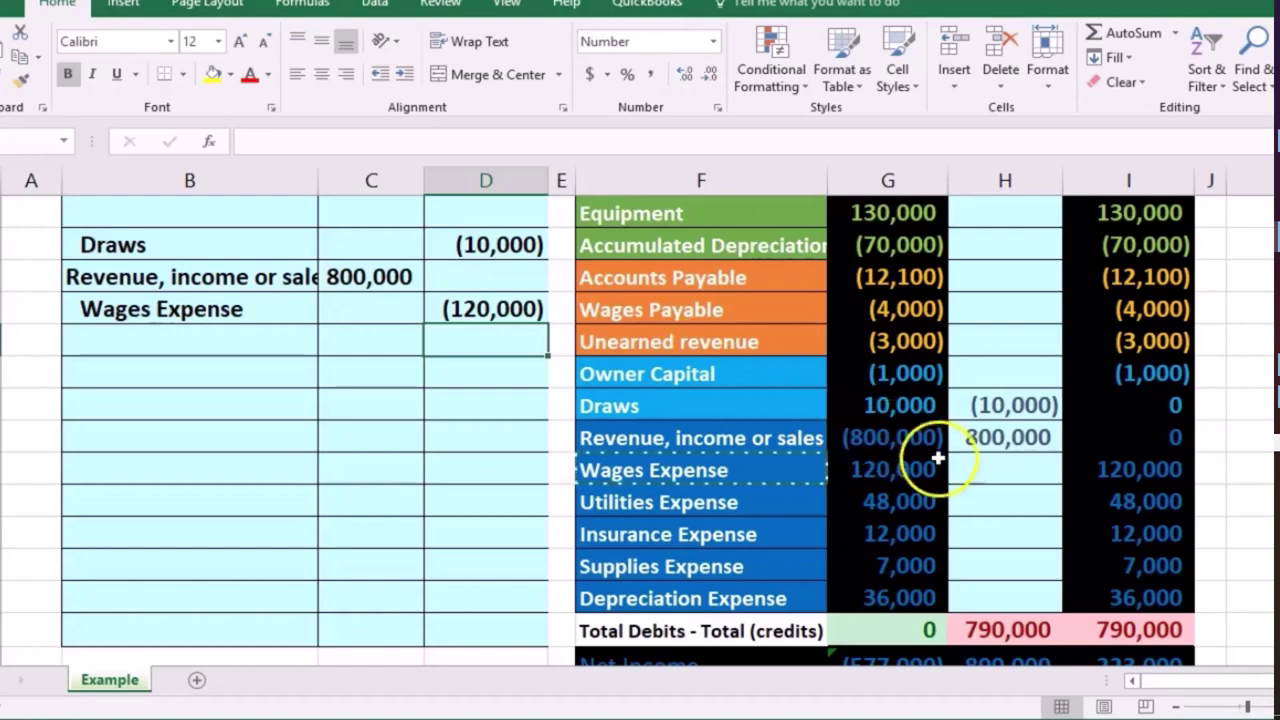
# Link the Wages Expense row's Closing entries cell, H18, to the journal credit with the formula =D13.
pyautogui.click(982, 471)
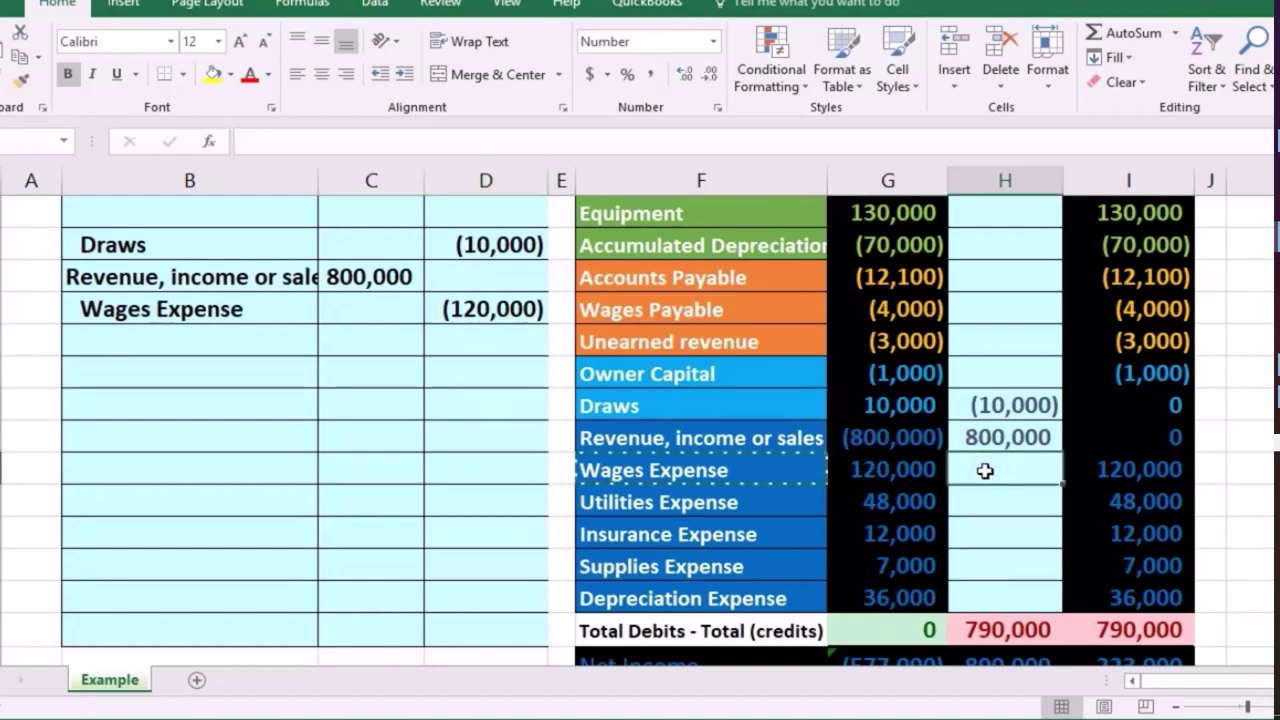
pyautogui.click(1033, 470)
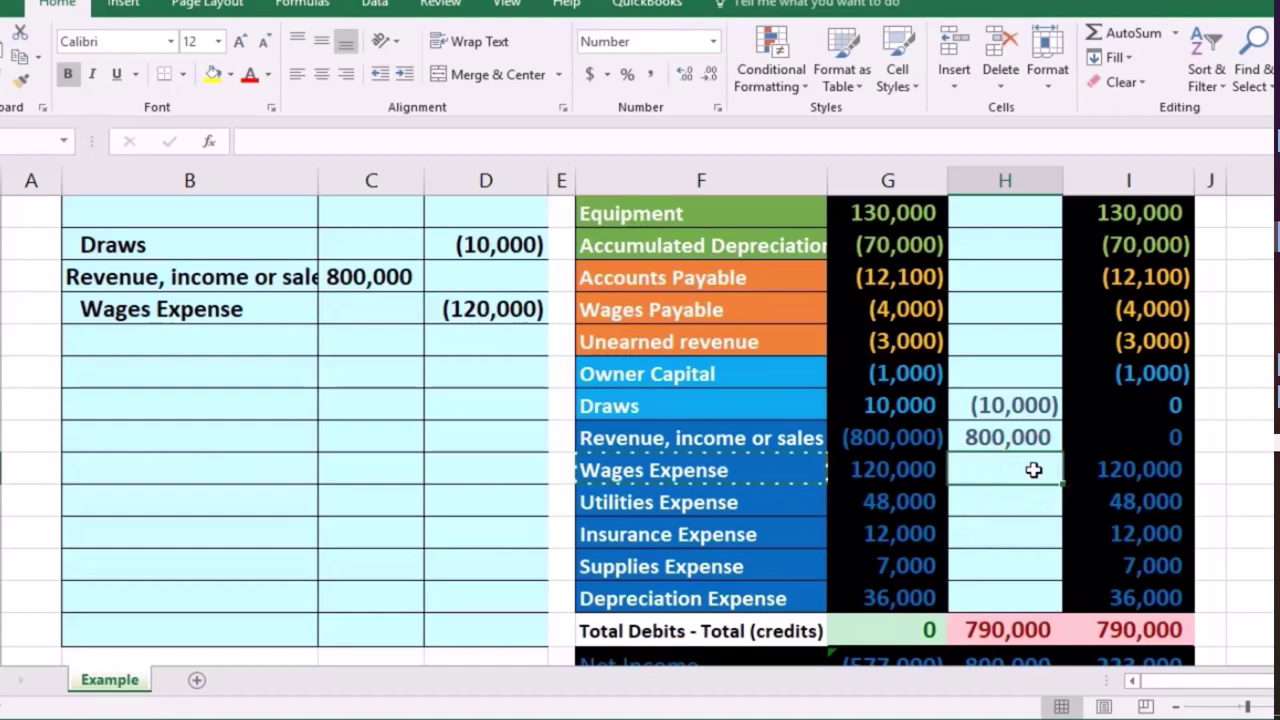
pyautogui.write('=')
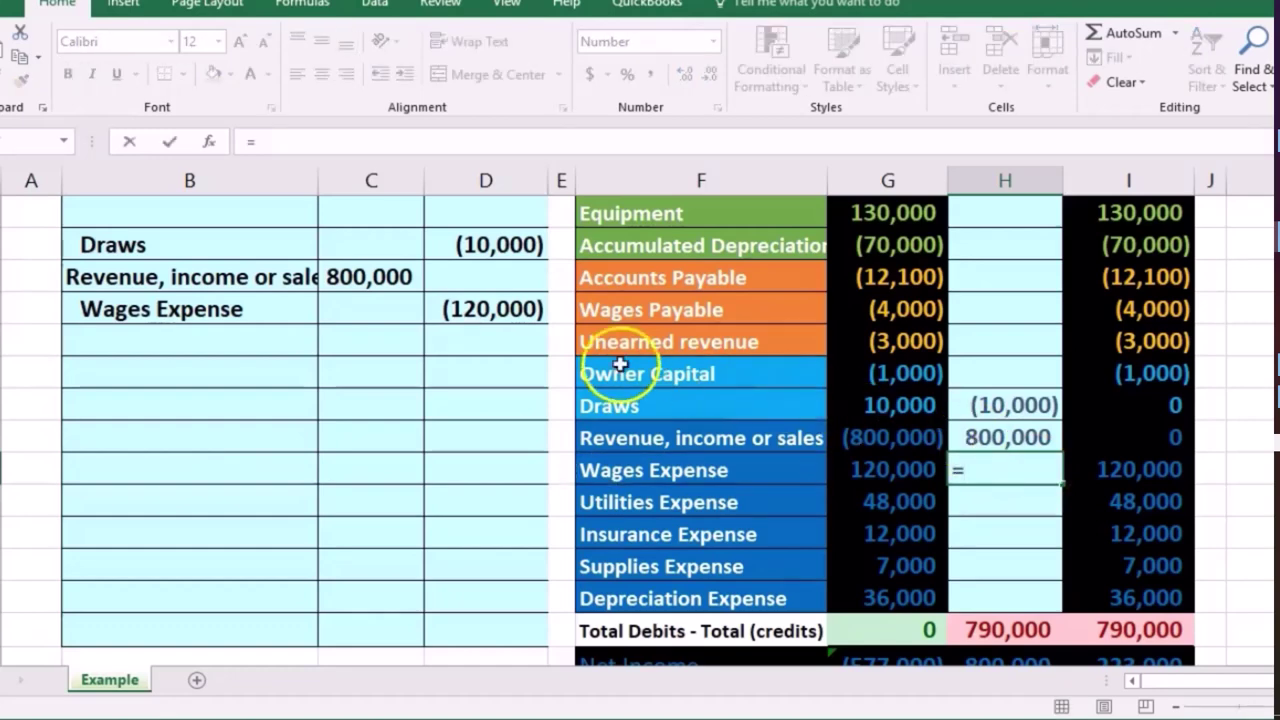
pyautogui.click(486, 310)
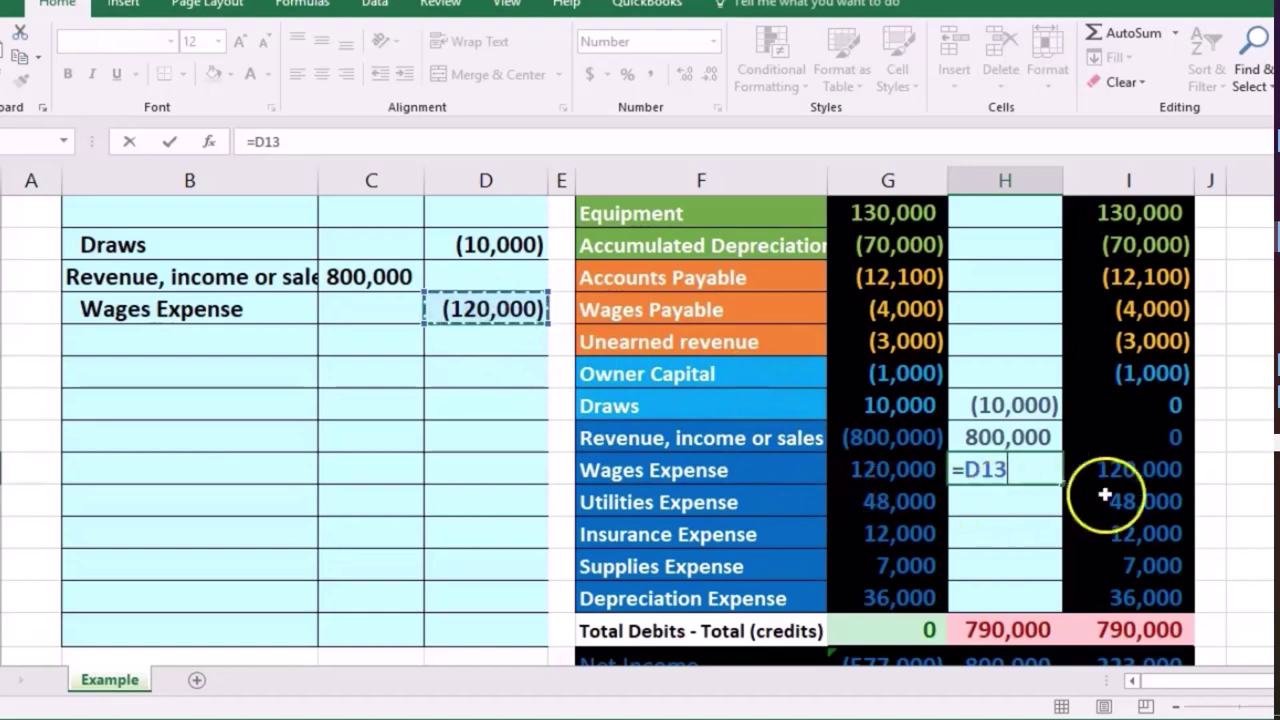
pyautogui.press('Return')
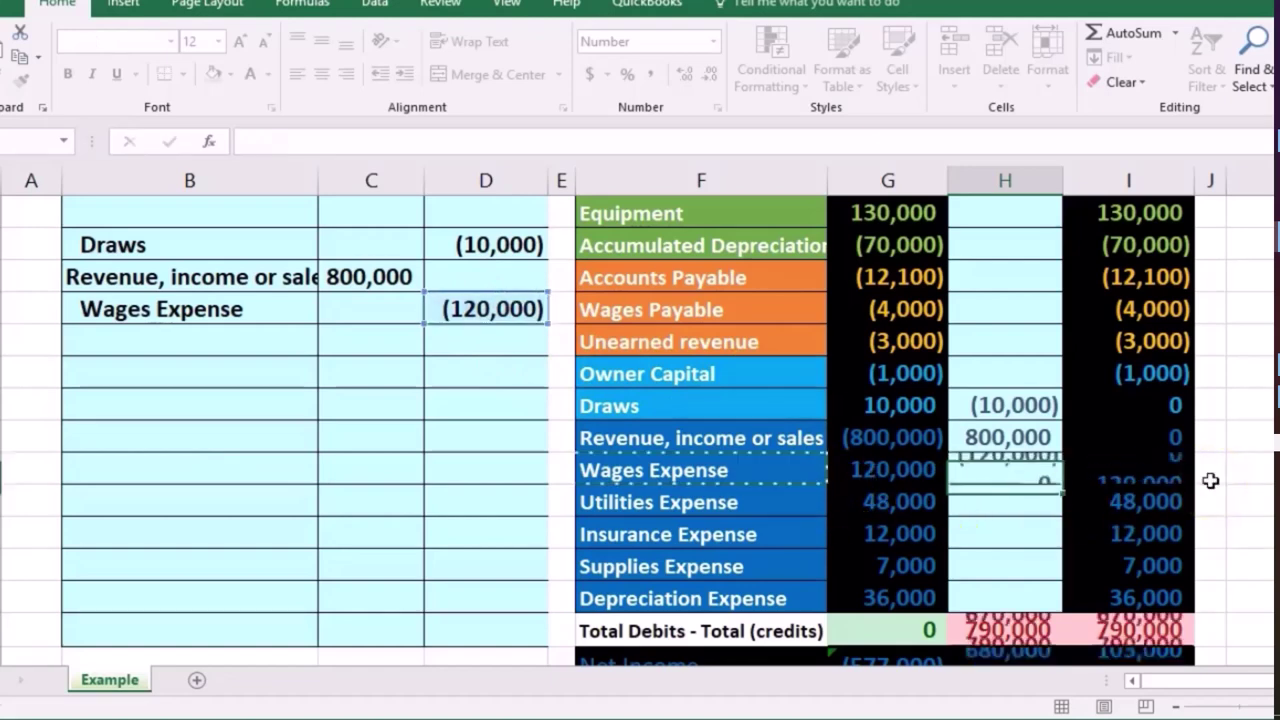
pyautogui.click(1188, 471)
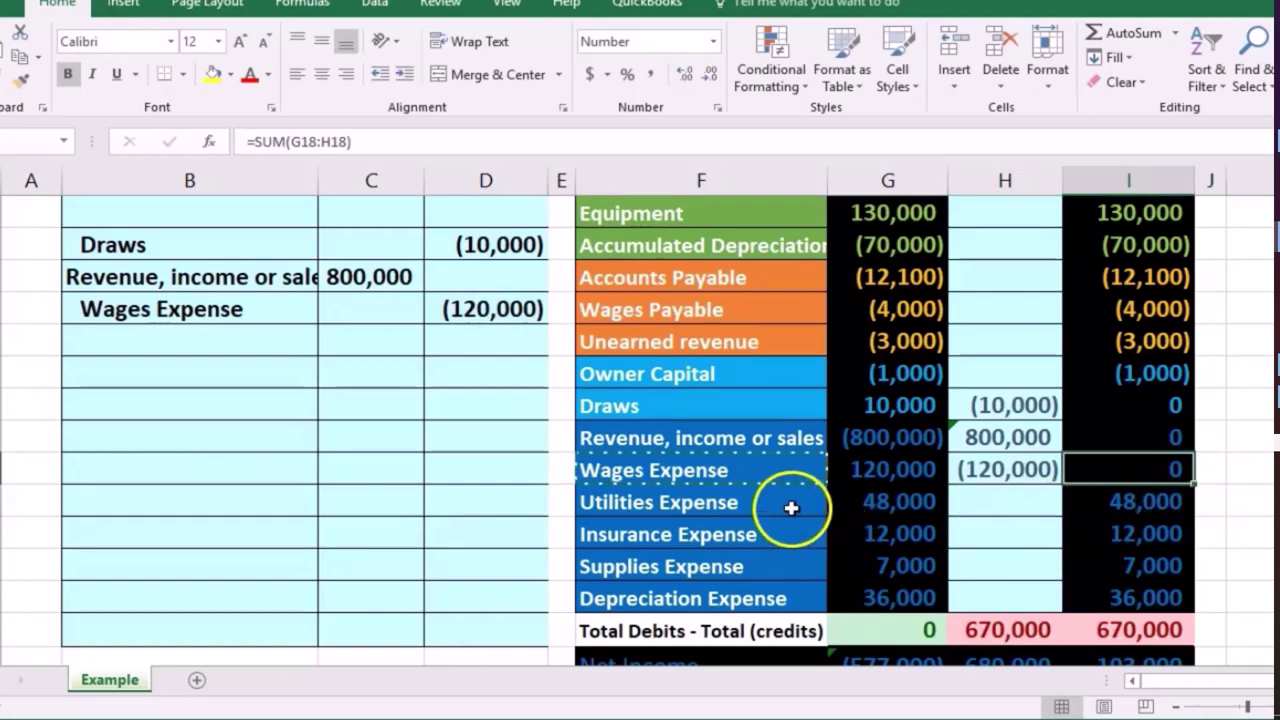
# Copy the Utilities Expense account name as values only into cell B14, below Wages Expense in the journal, and indent it.
pyautogui.moveTo(789, 506); pyautogui.dragTo(848, 509)
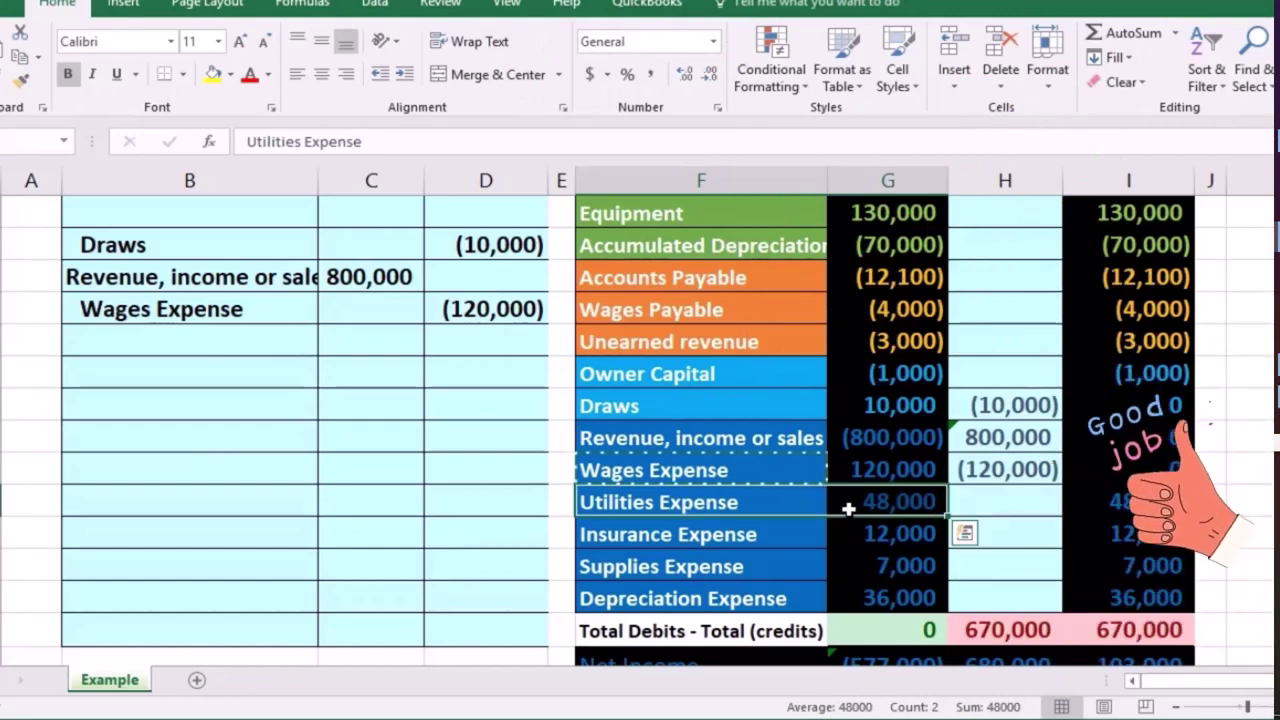
pyautogui.click(848, 509)
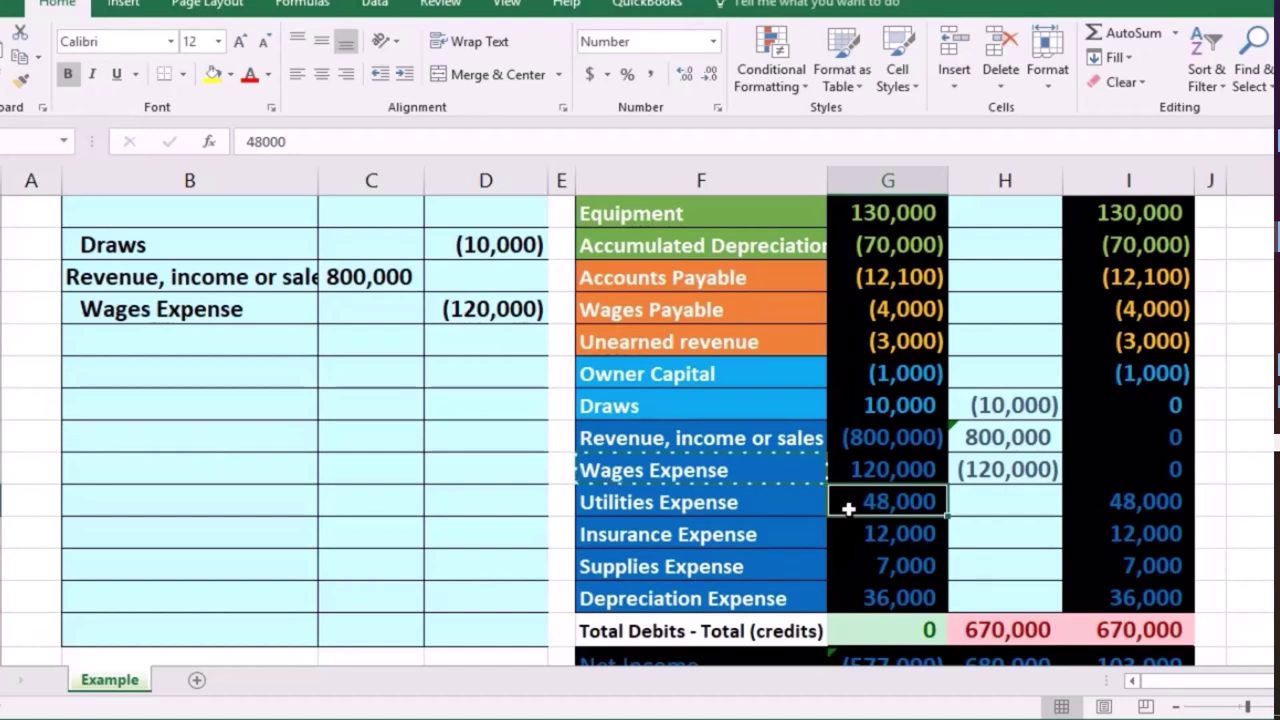
pyautogui.click(787, 503)
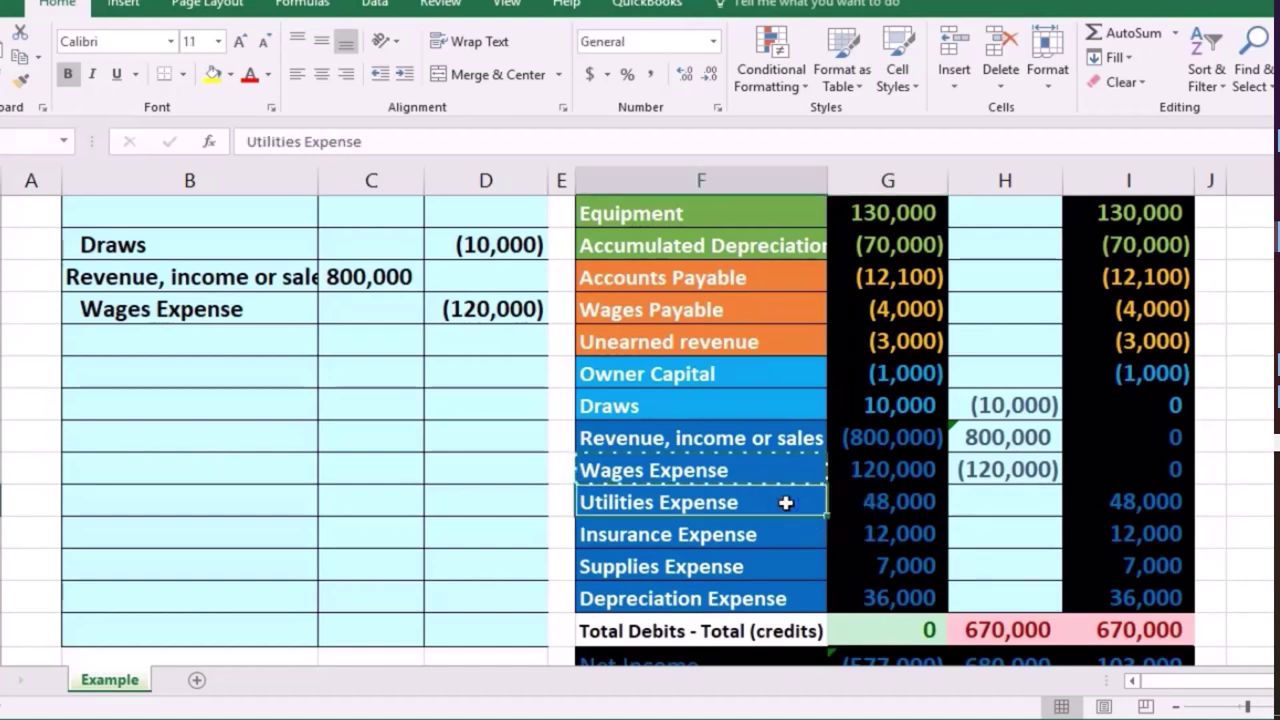
pyautogui.rightClick(787, 503)
pyautogui.click(848, 60)
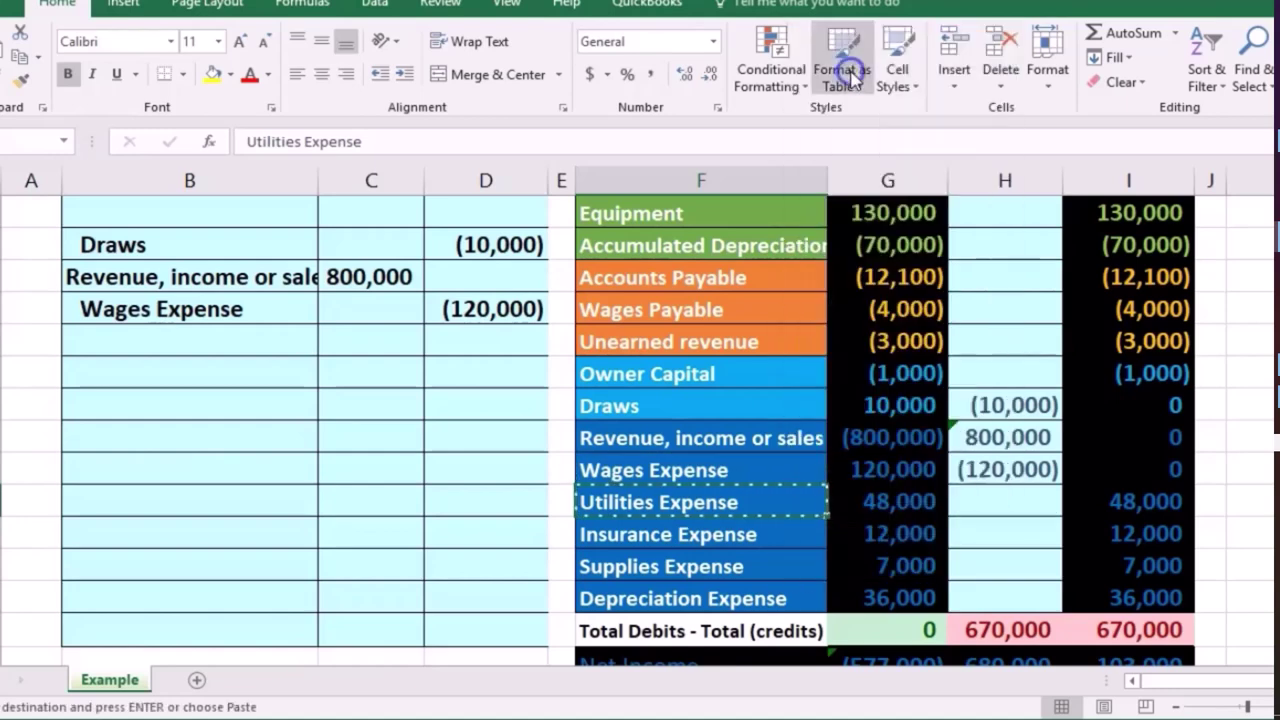
pyautogui.click(227, 338)
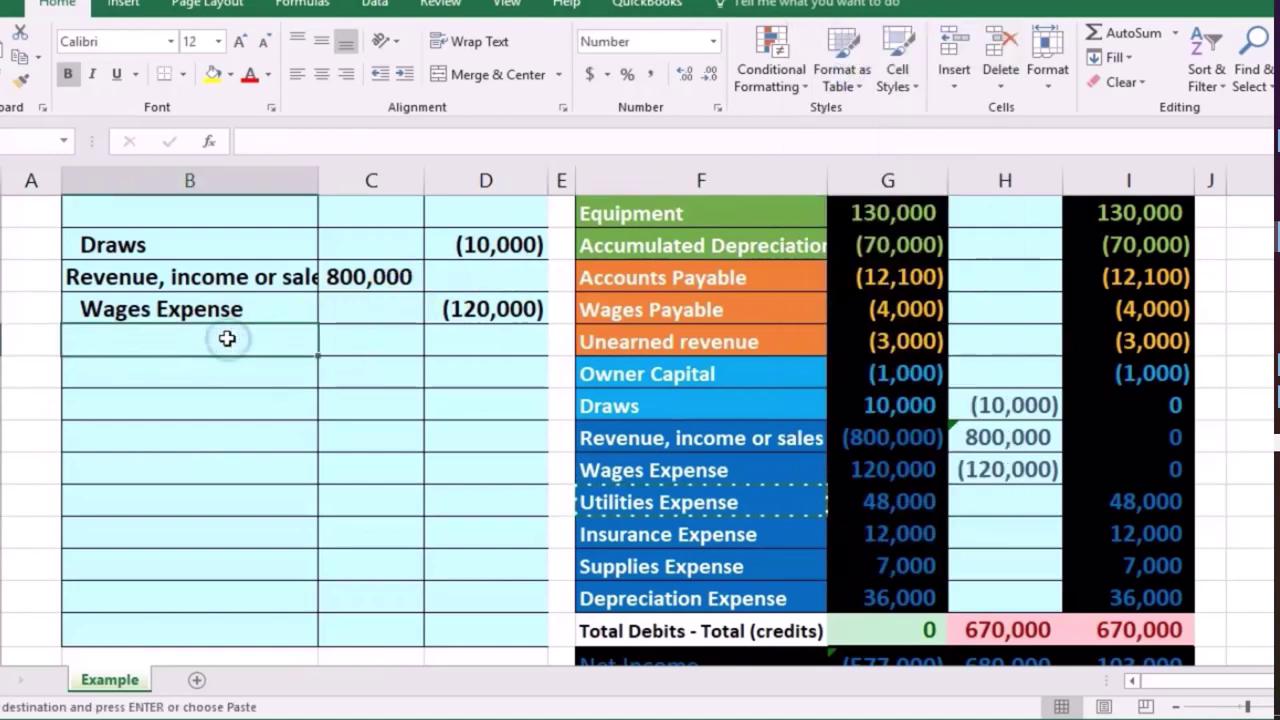
pyautogui.rightClick(227, 338)
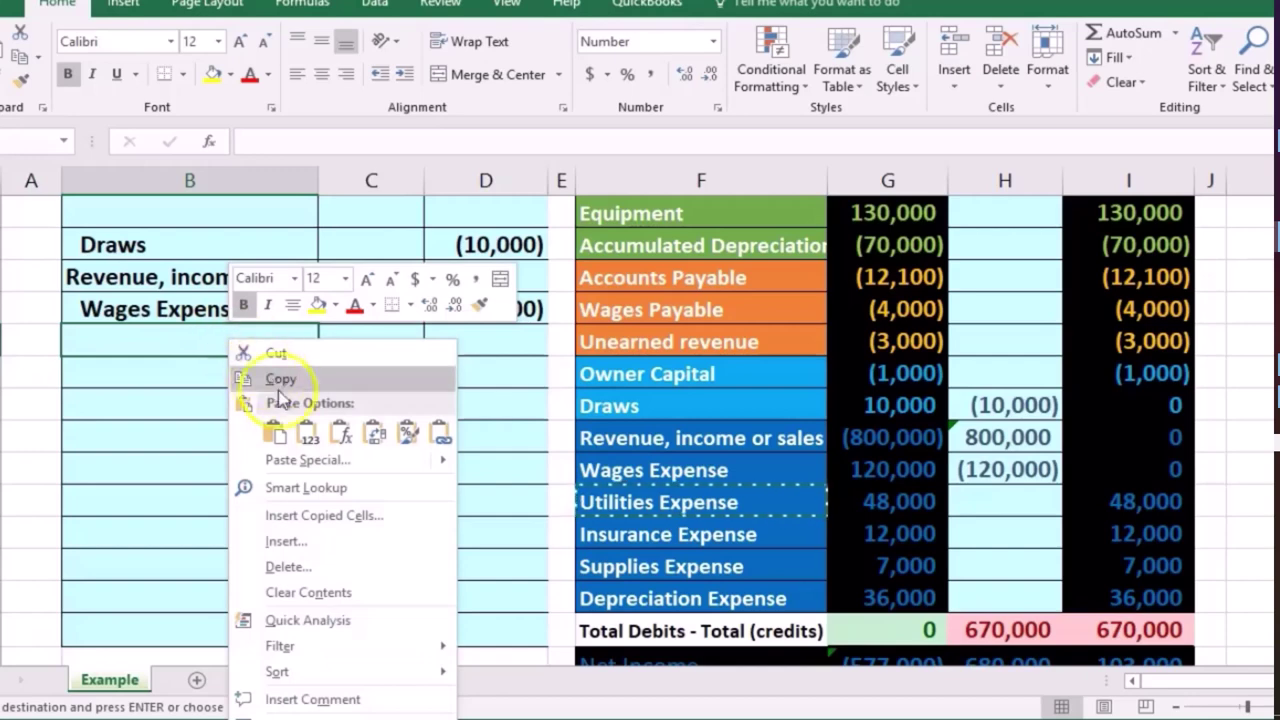
pyautogui.click(307, 428)
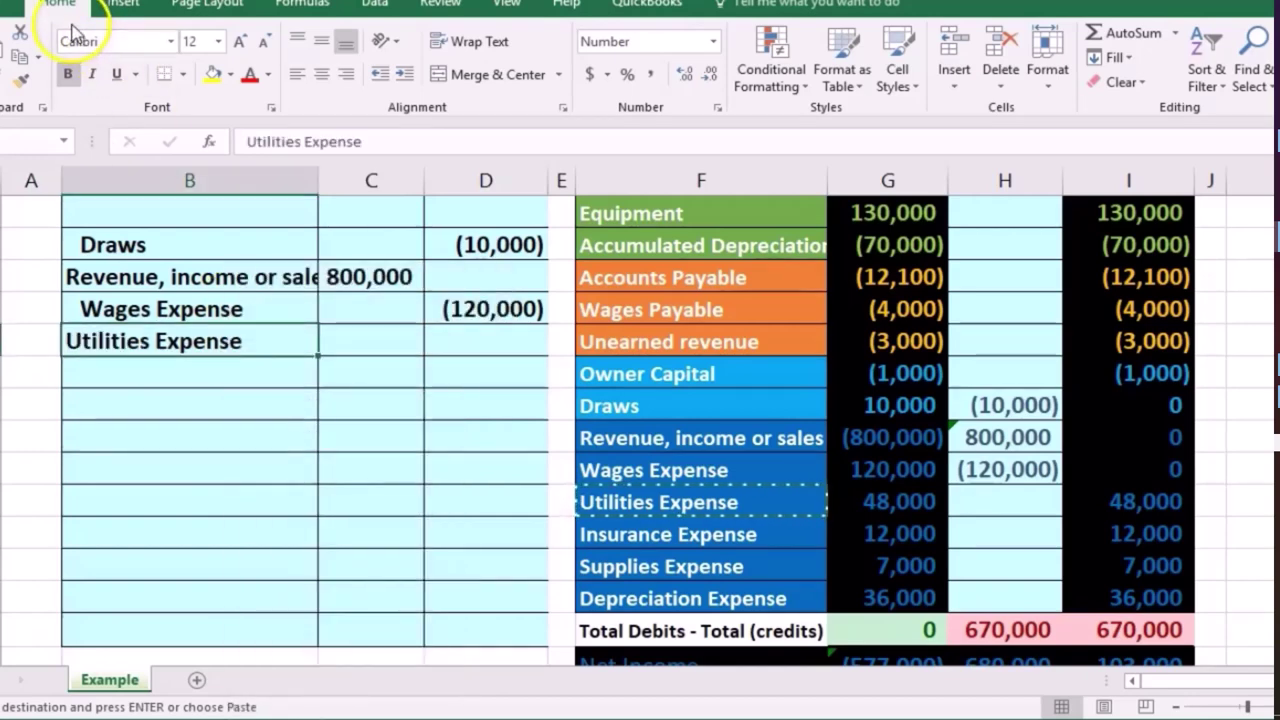
pyautogui.click(406, 77)
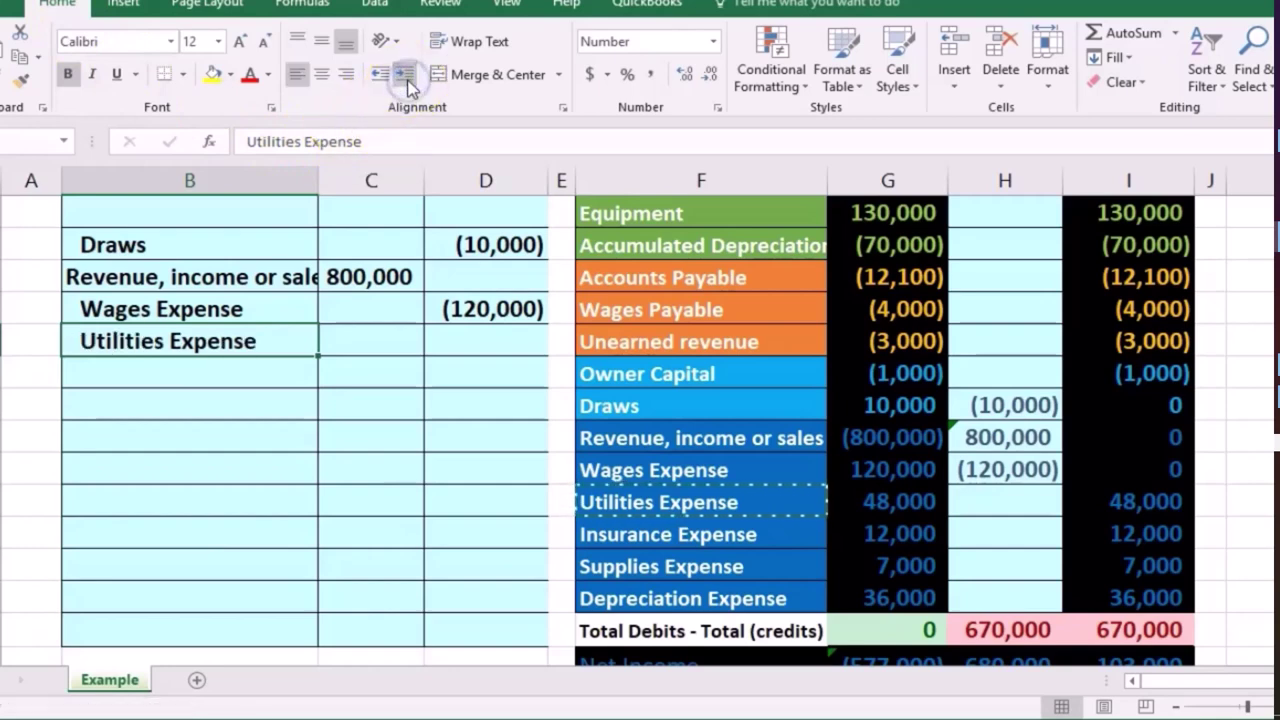
# Enter -48000 in the journal's credit column for Utilities Expense, cell D14.
pyautogui.click(466, 333)
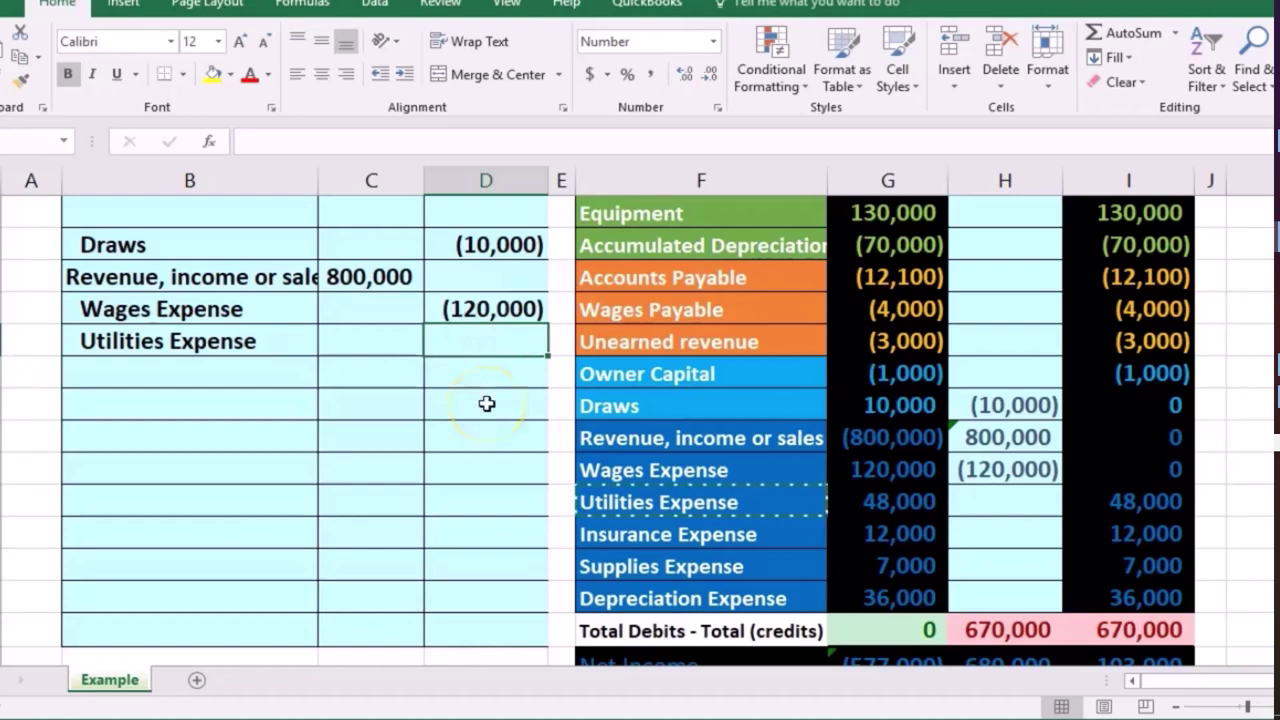
pyautogui.write('-48000')
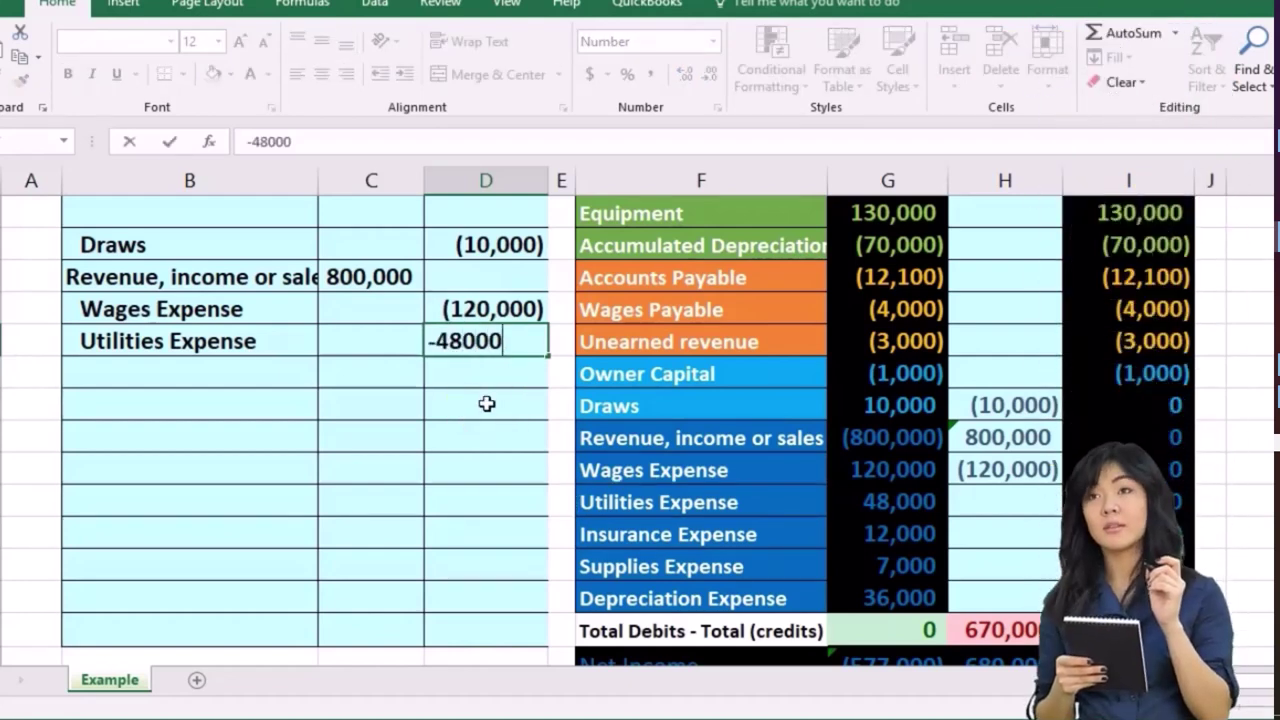
pyautogui.press('Return')
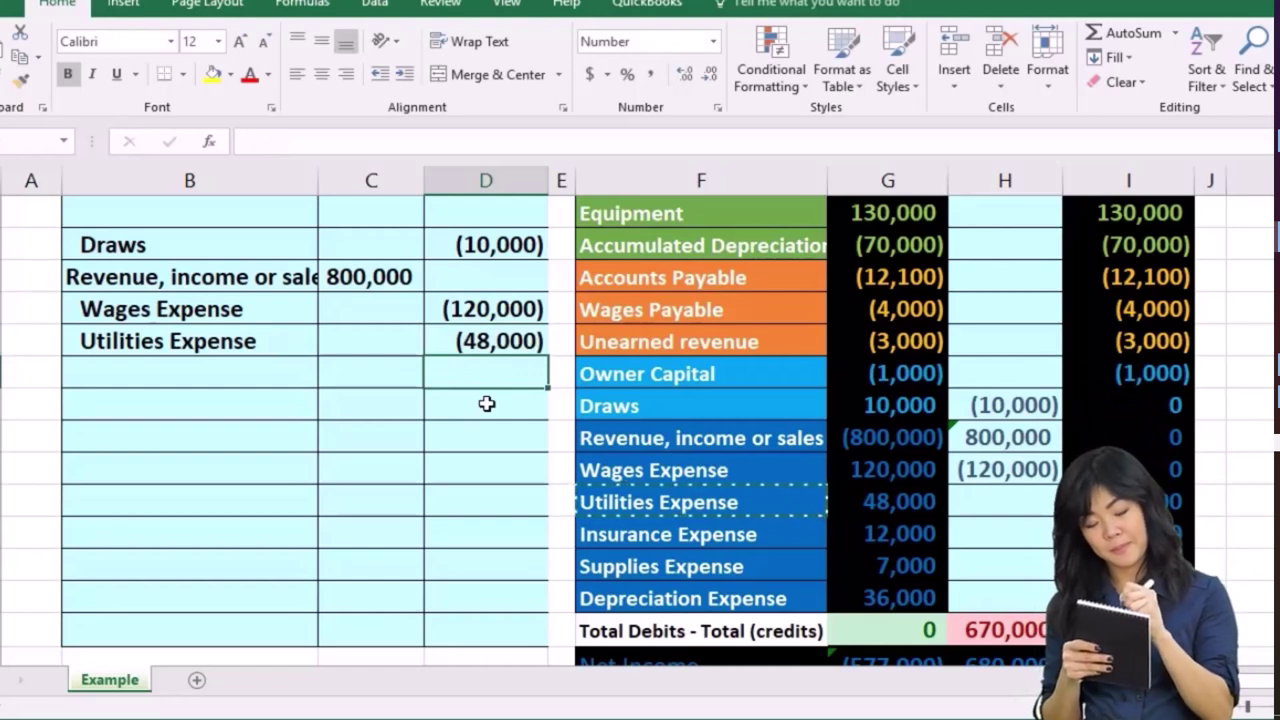
# Link the Utilities Expense row's Closing entries cell, H19, to the journal credit with the formula =D14.
pyautogui.click(1023, 496)
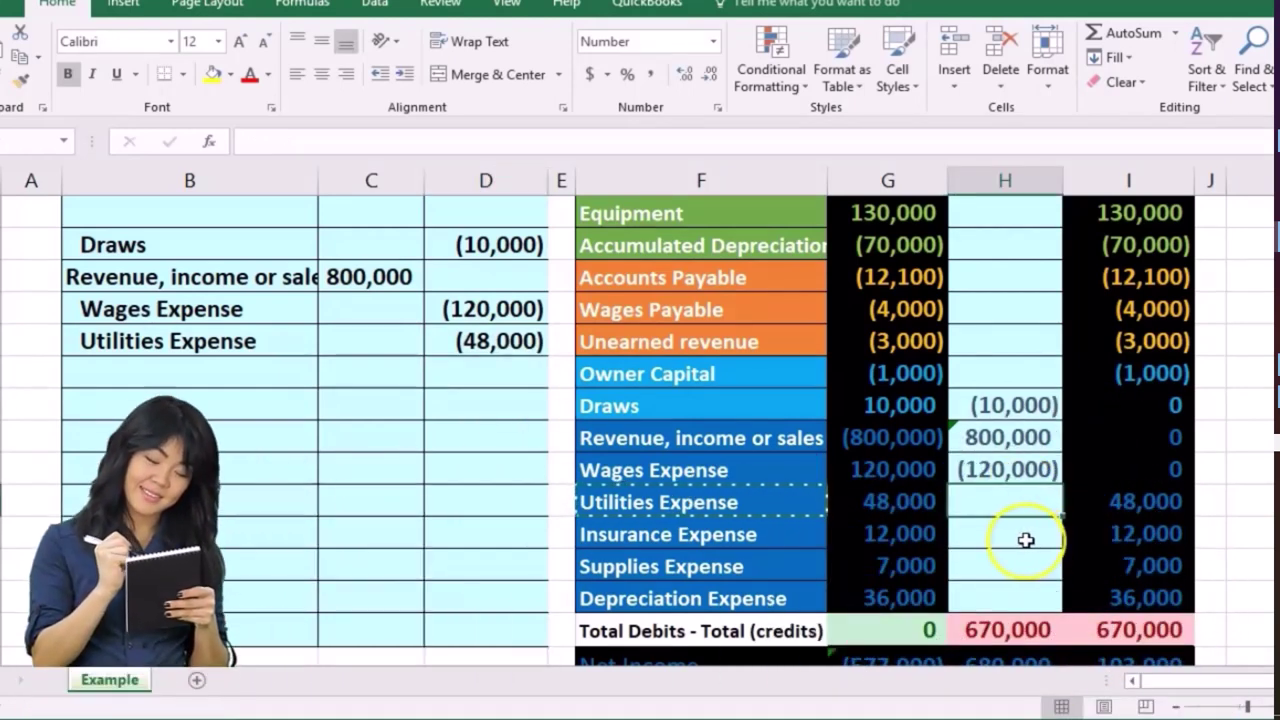
pyautogui.write('=')
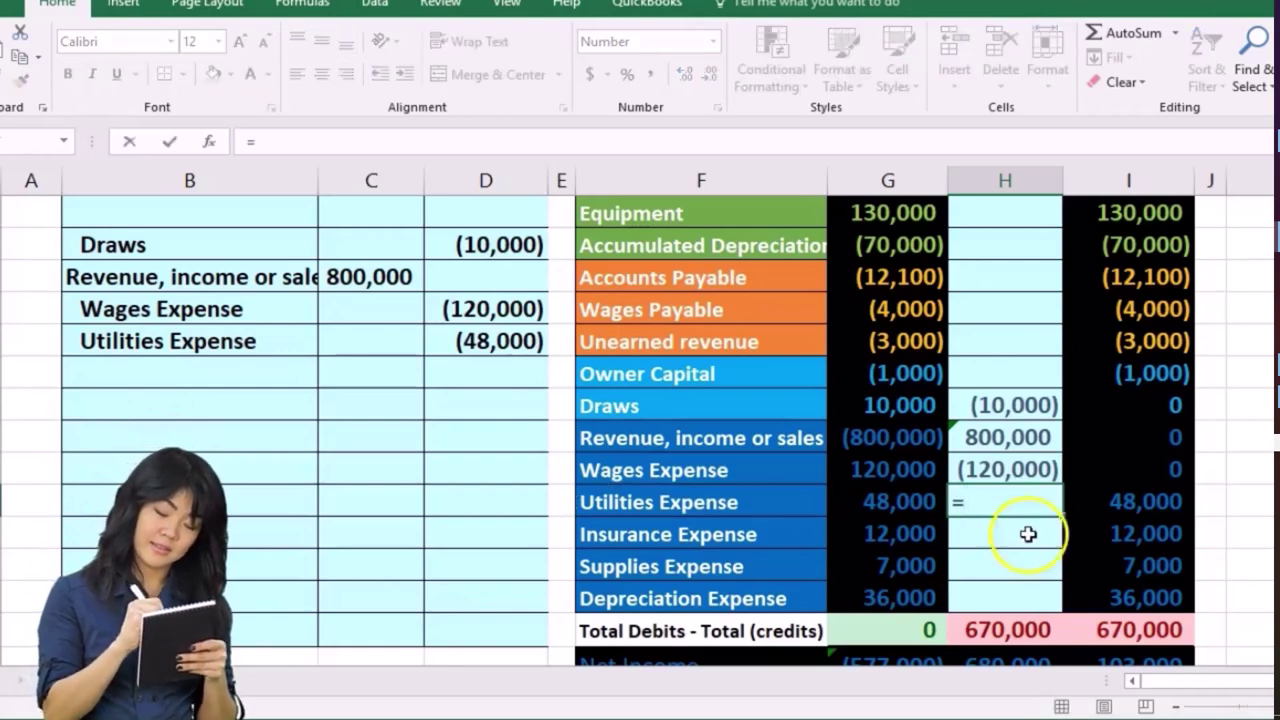
pyautogui.click(523, 341)
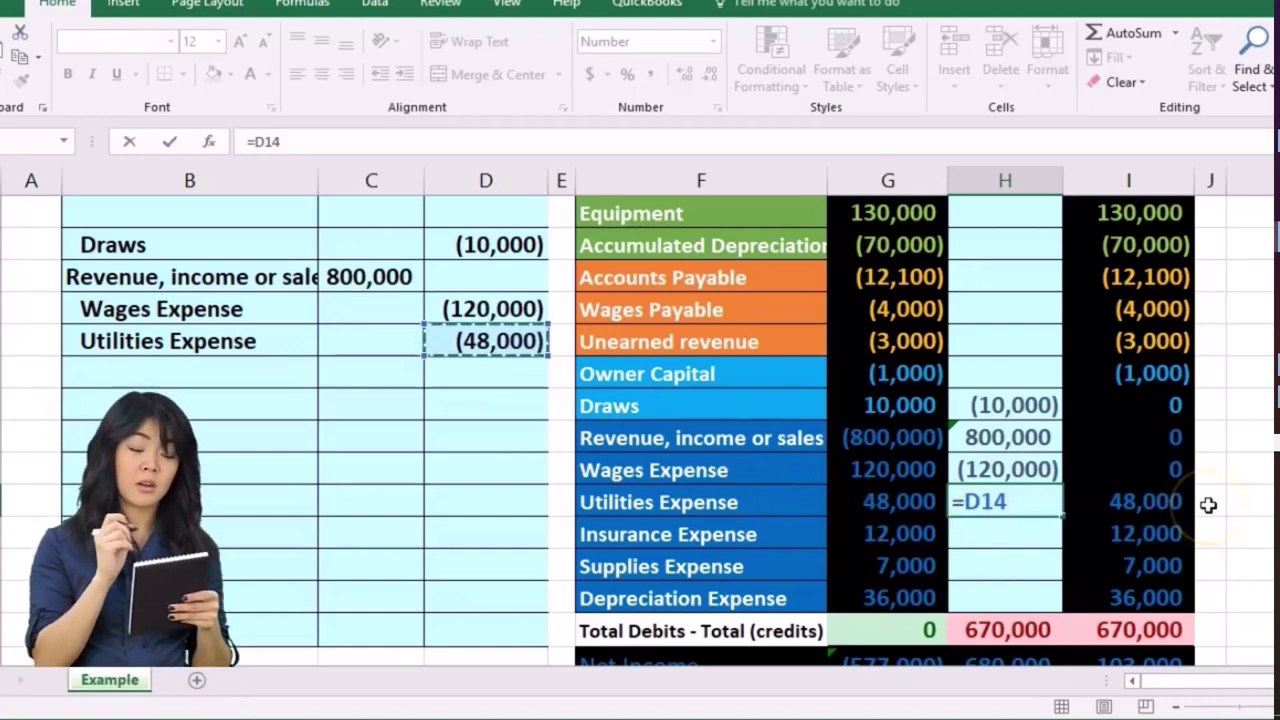
pyautogui.press('Return')
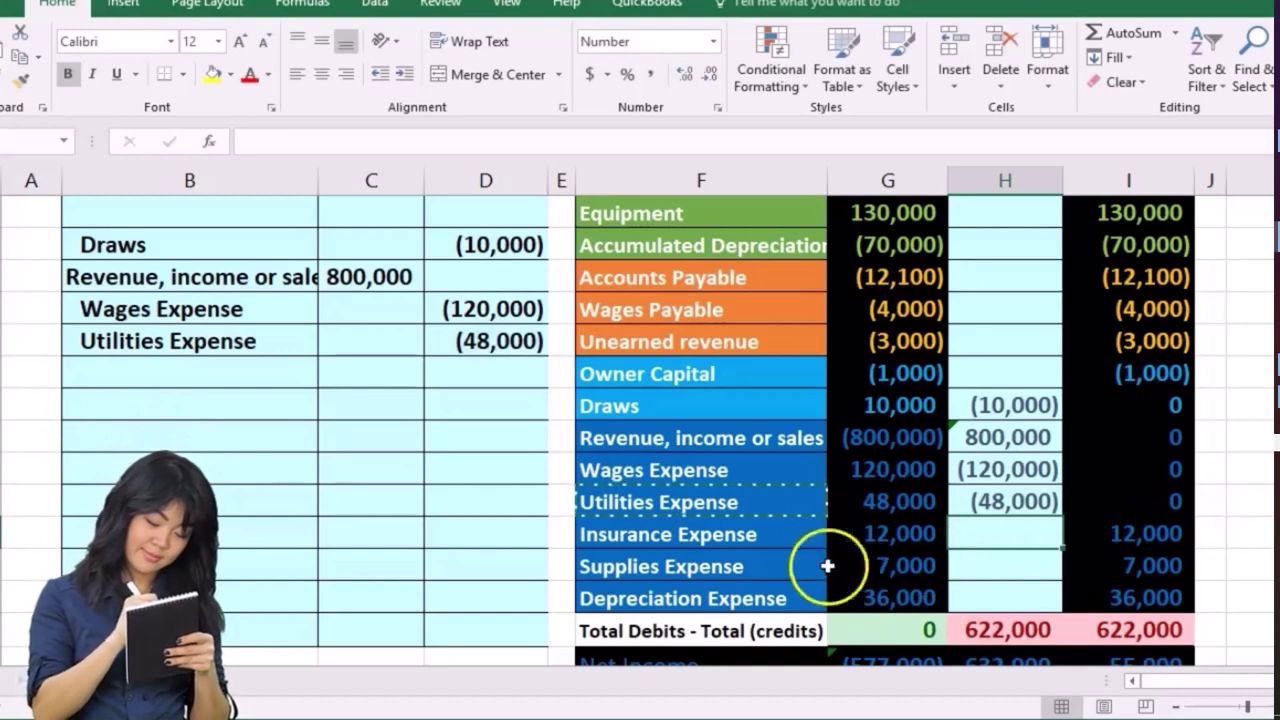
# Copy the Insurance Expense account name as values only into cell B15, below Utilities Expense in the journal.
pyautogui.click(747, 534)
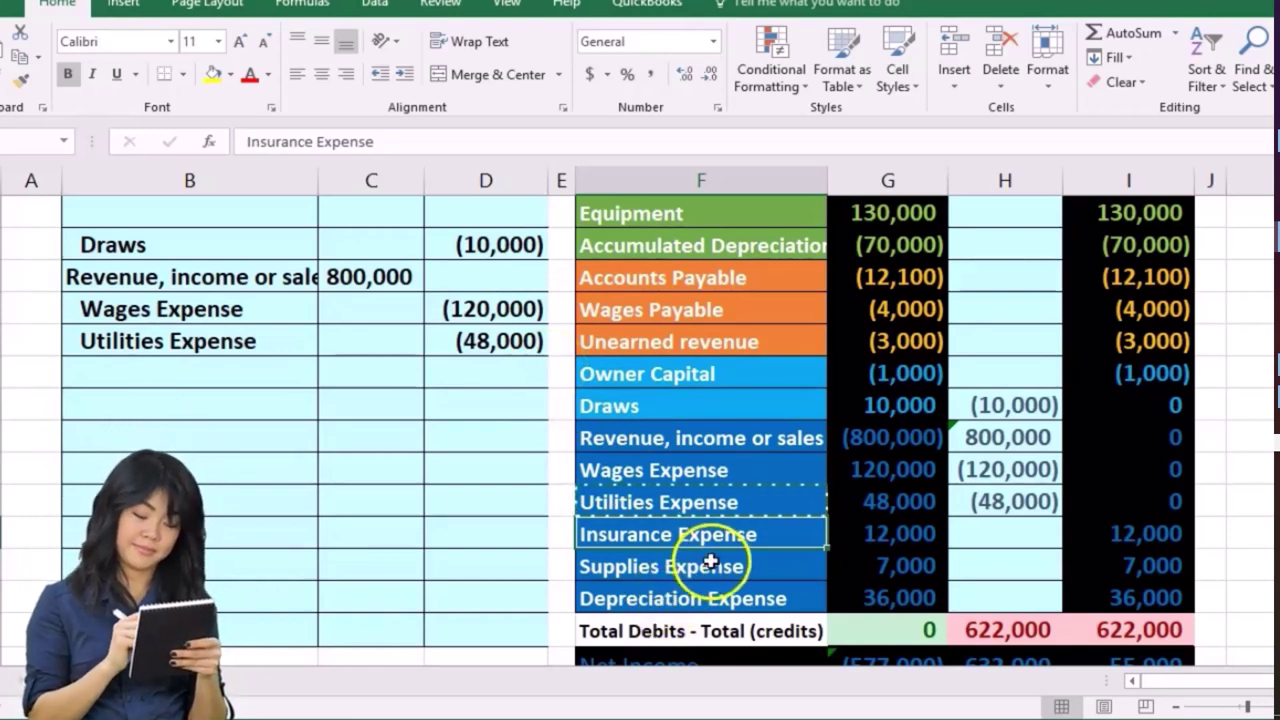
pyautogui.rightClick(794, 537)
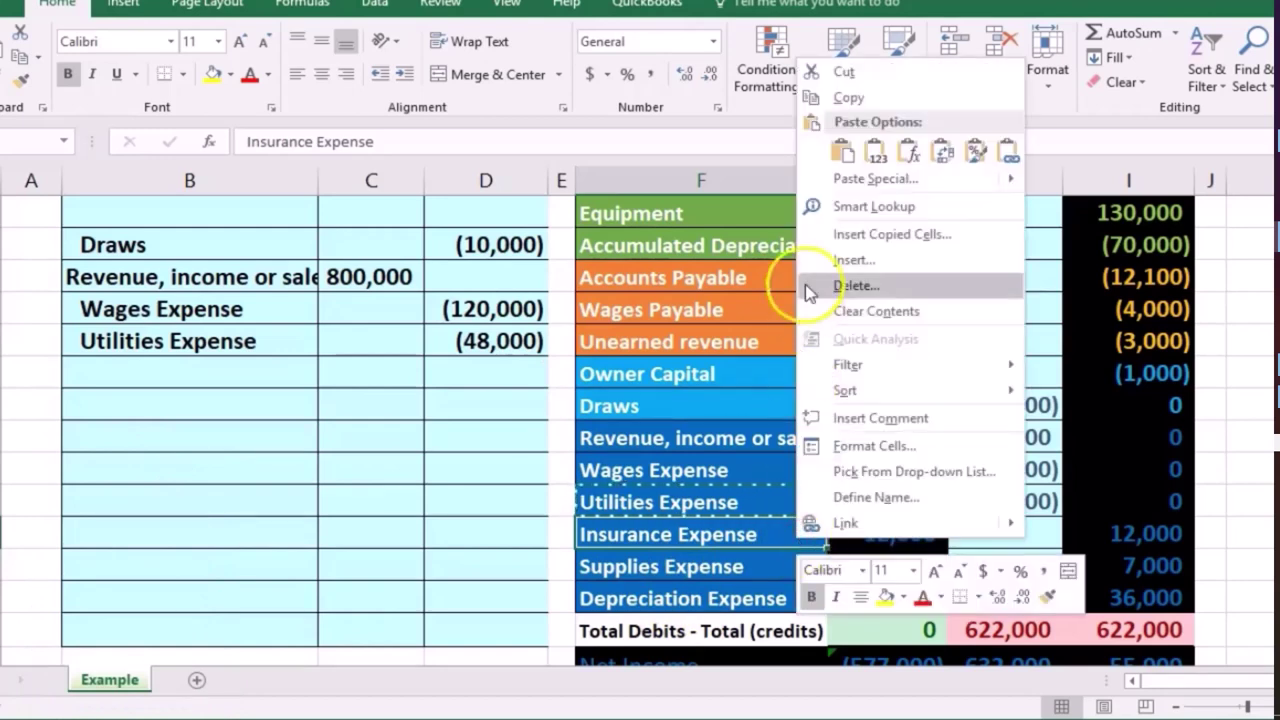
pyautogui.click(849, 102)
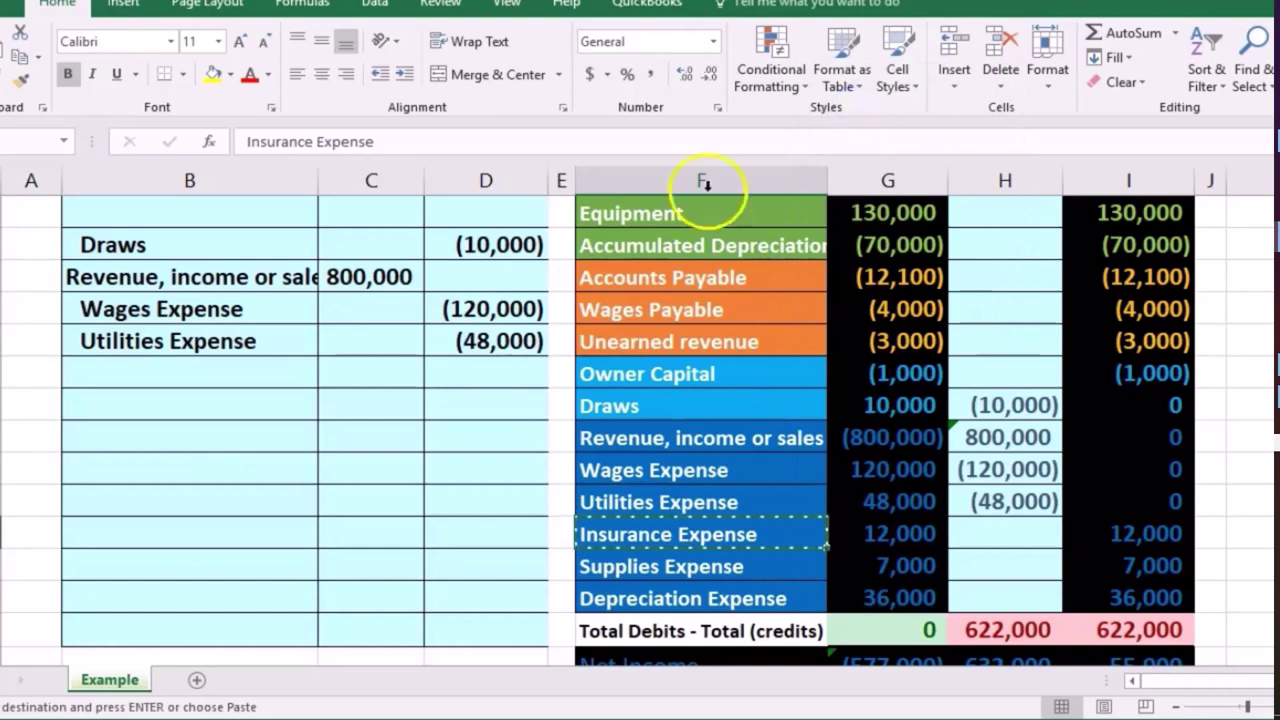
pyautogui.click(227, 375)
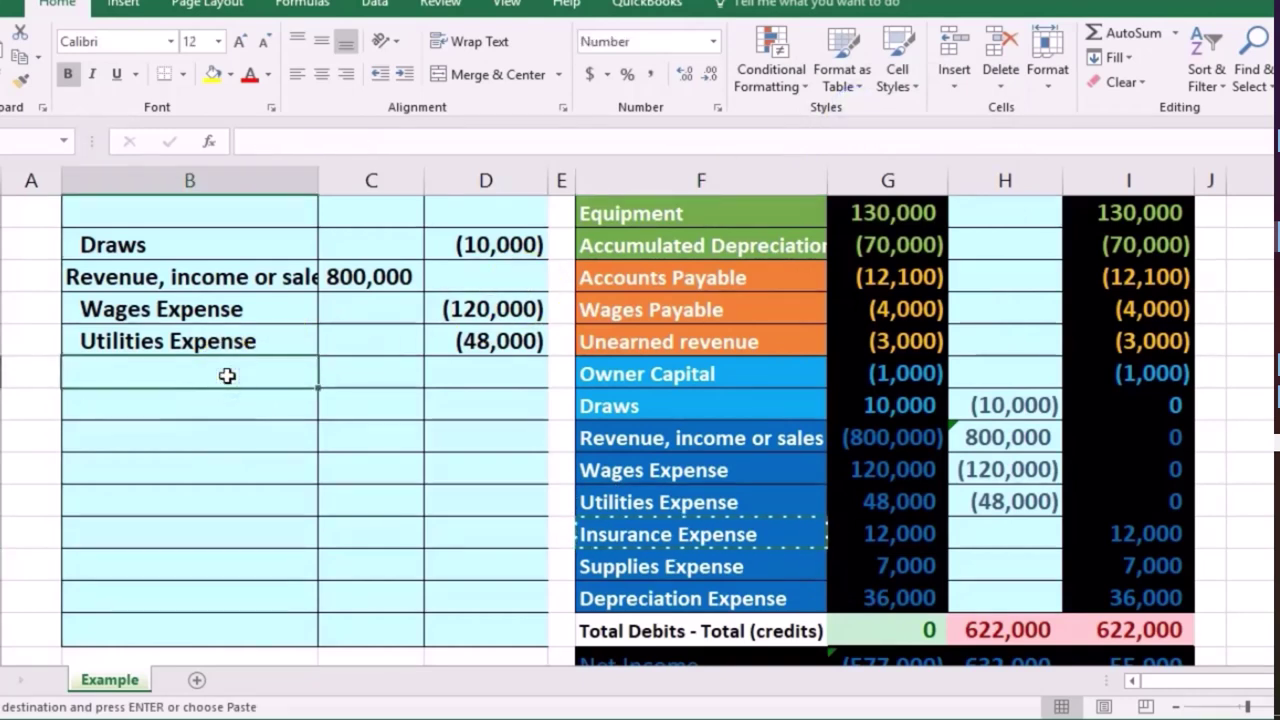
pyautogui.rightClick(227, 375)
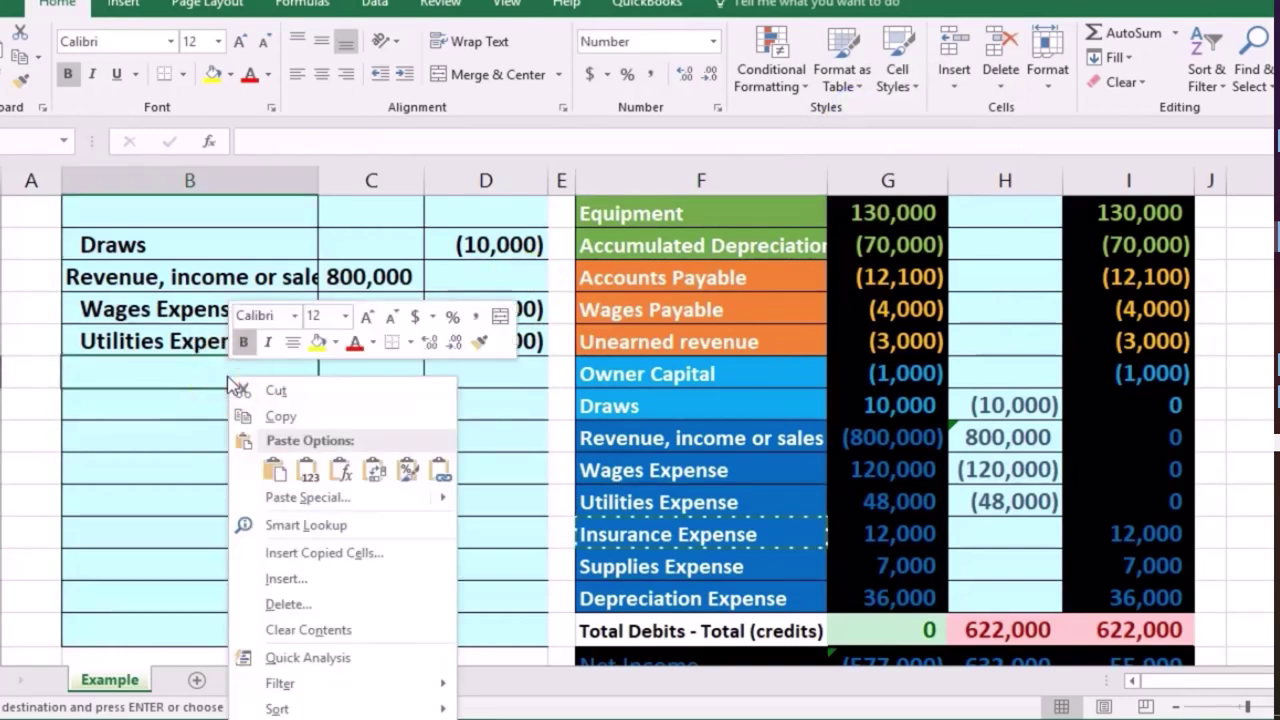
pyautogui.click(305, 470)
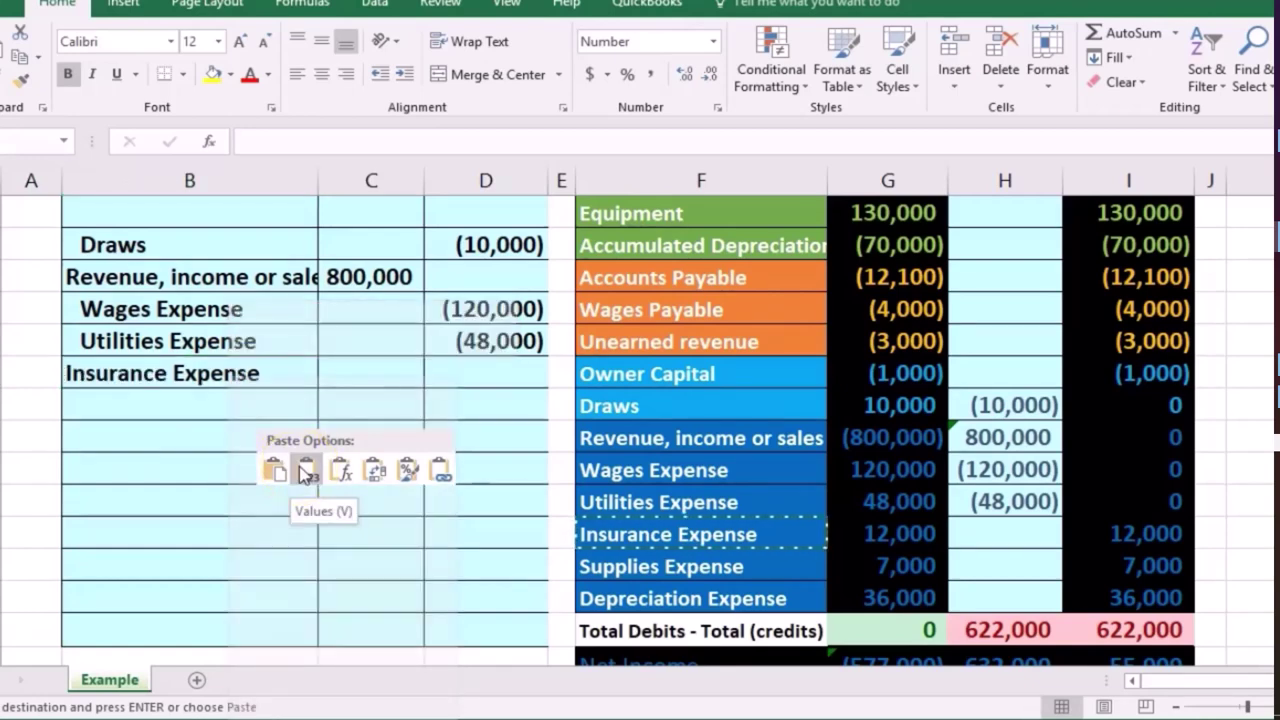
# Enter -12000 in the journal's credit column for Insurance Expense, cell D15.
pyautogui.click(462, 374)
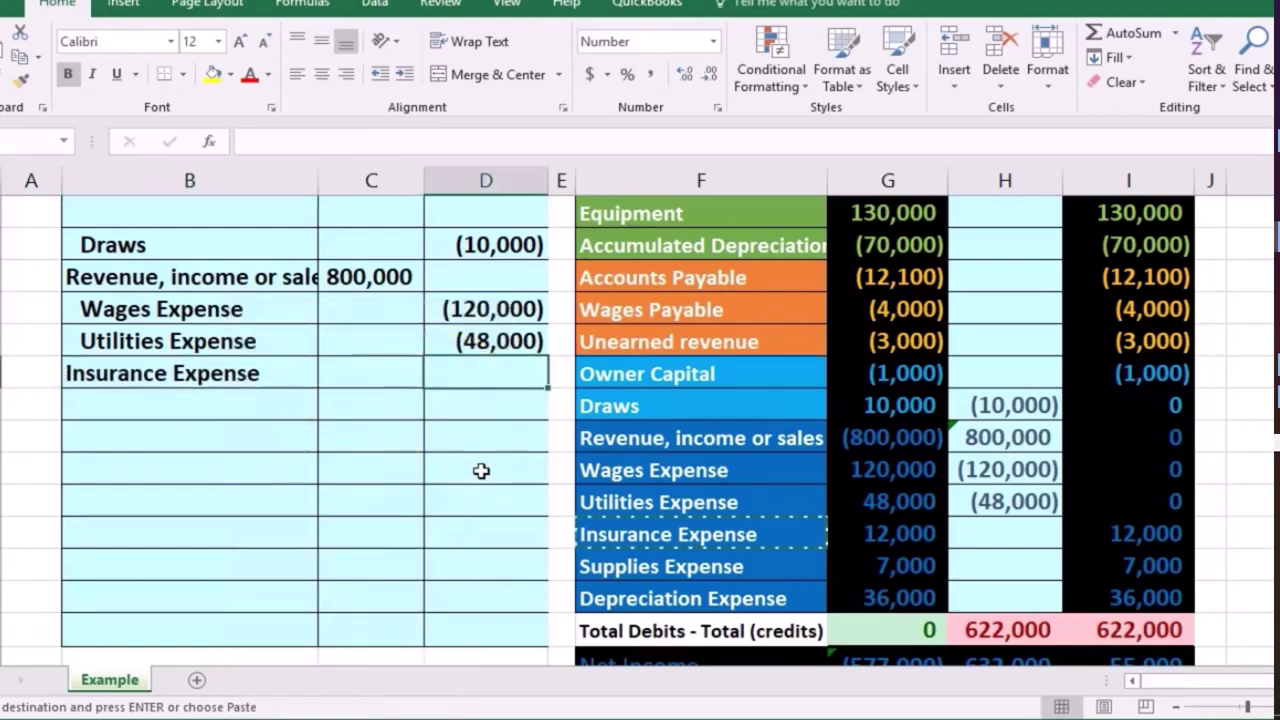
pyautogui.write('-12000')
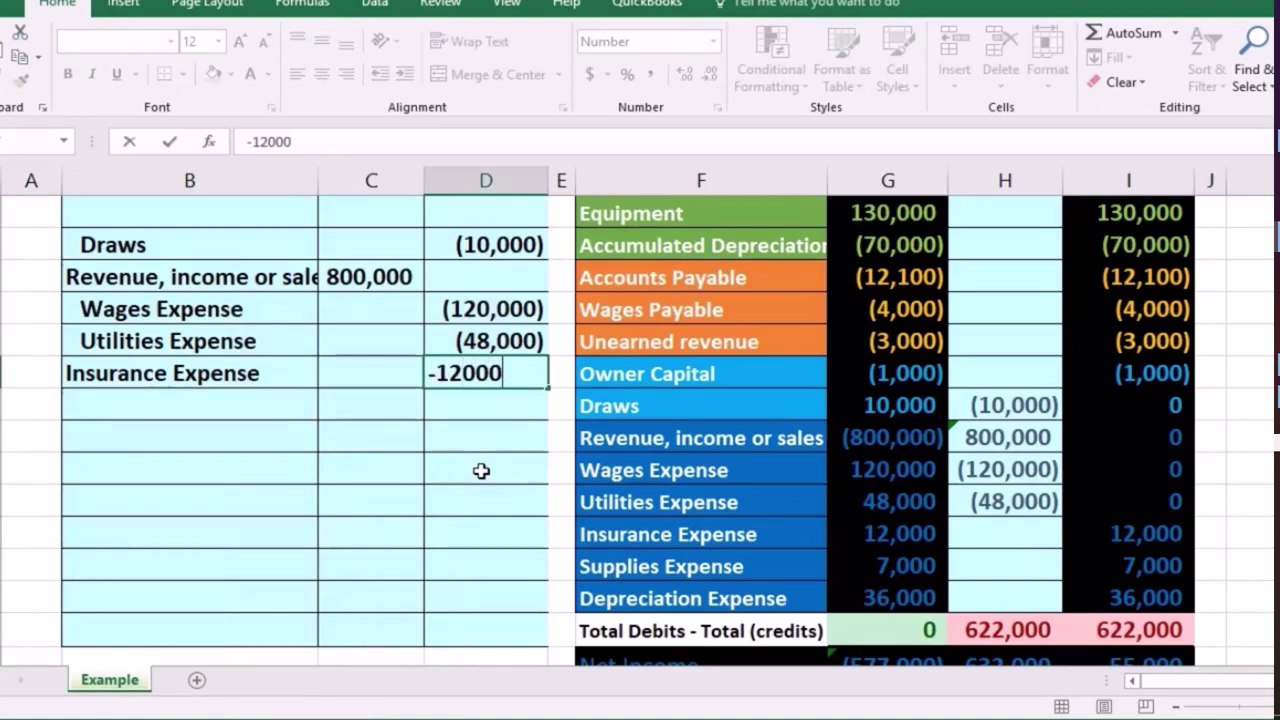
pyautogui.press('Return')
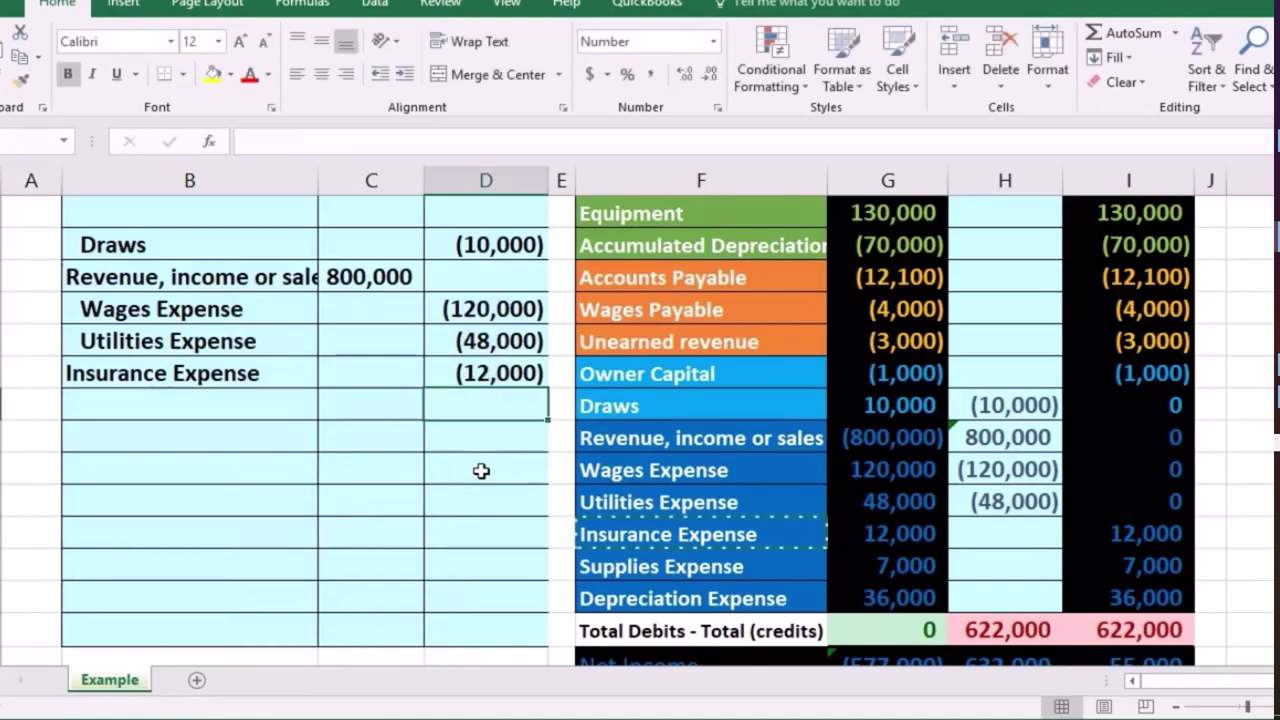
# Link the Insurance Expense row's Closing entries cell, H20, to the journal credit with =D15 and check the row's balances.
pyautogui.click(994, 535)
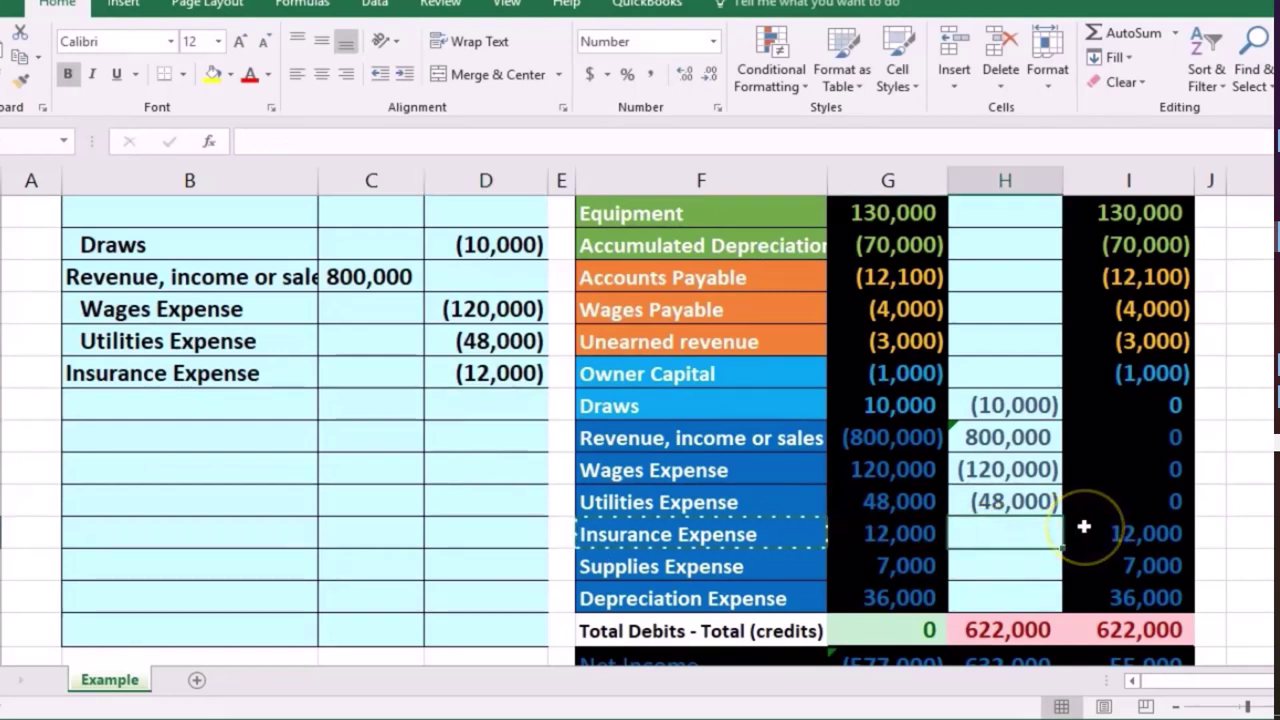
pyautogui.write('=')
pyautogui.press('Left')
pyautogui.press('Left')
pyautogui.press('Left')
pyautogui.press('Left')
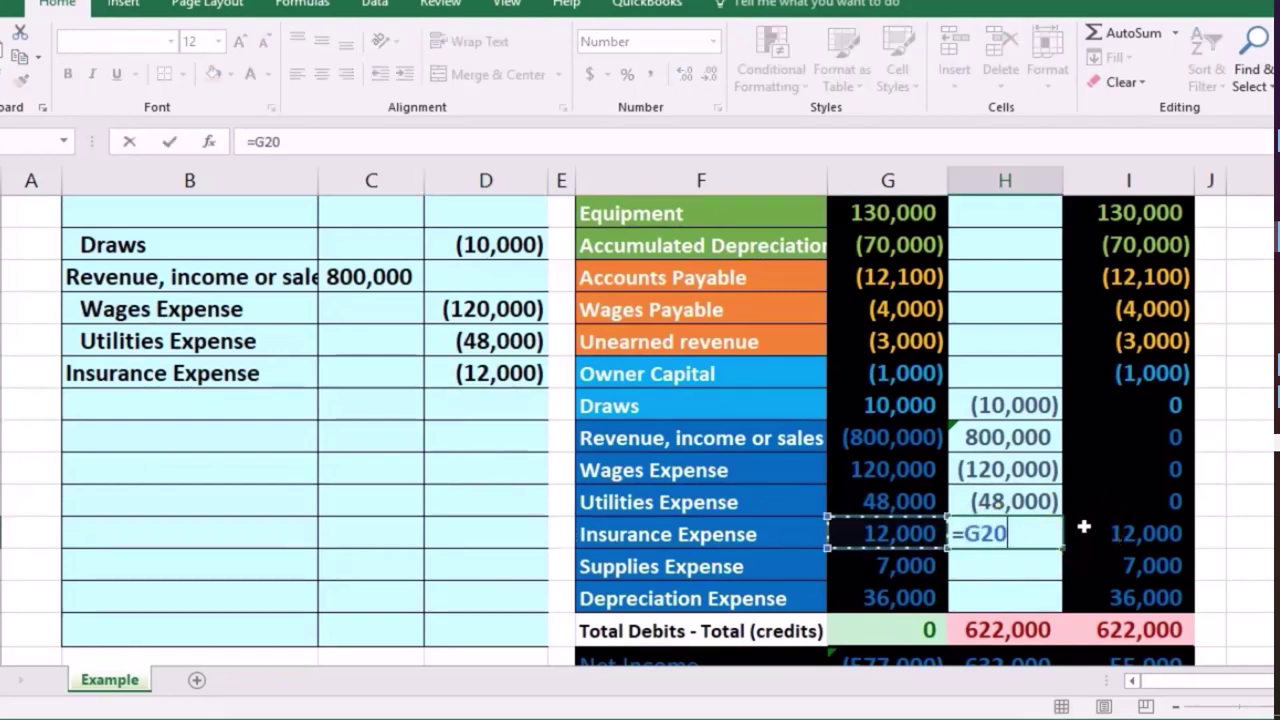
pyautogui.press('Up')
pyautogui.press('Up')
pyautogui.press('Up')
pyautogui.press('Up')
pyautogui.press('Up')
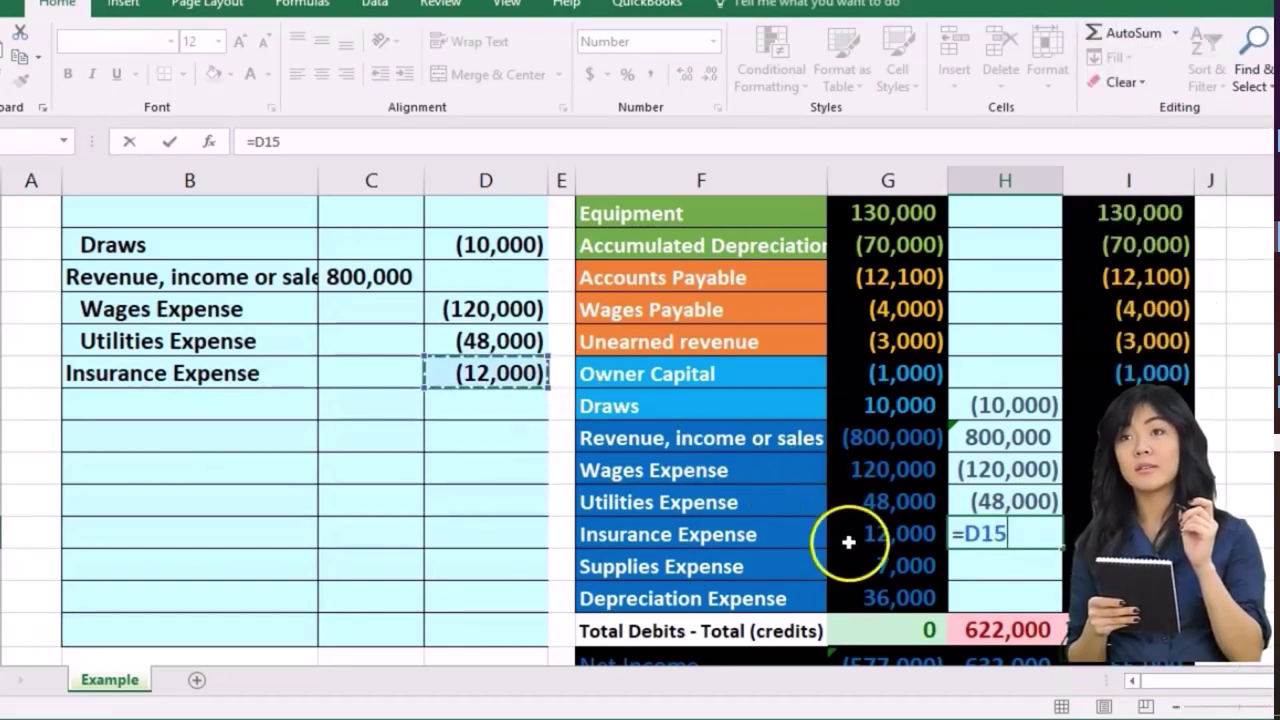
pyautogui.press('Return')
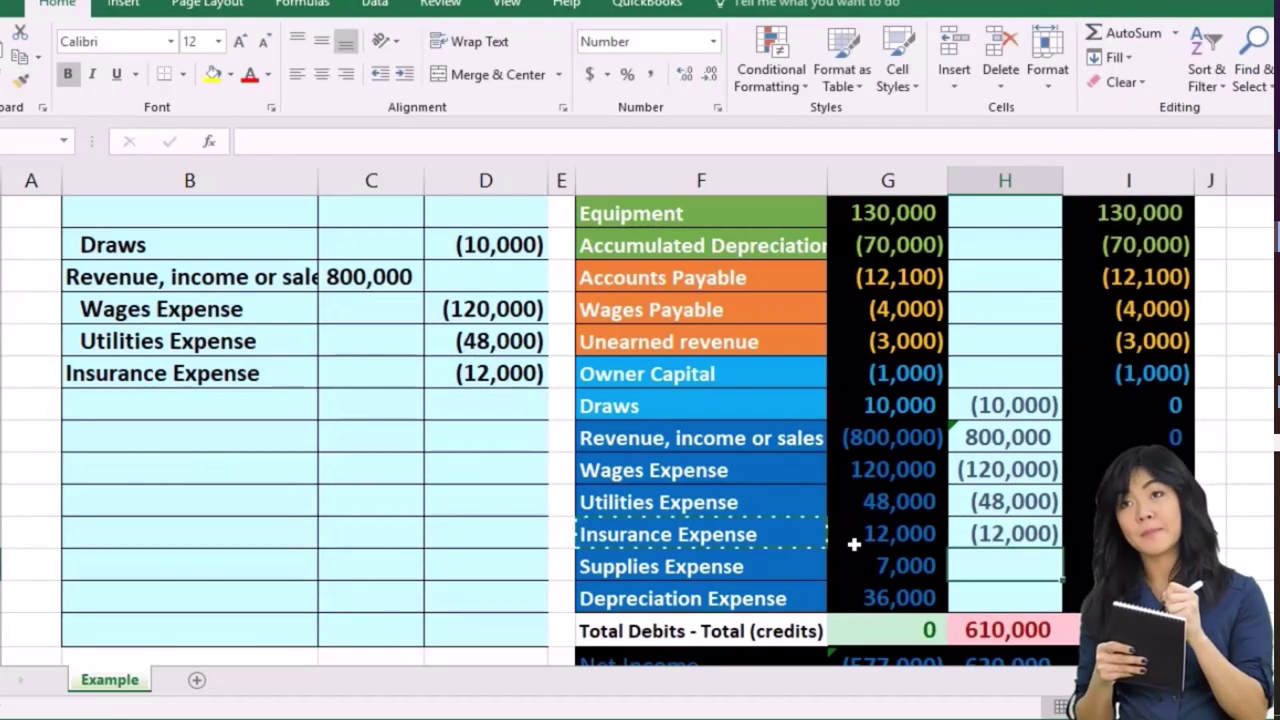
pyautogui.click(857, 534)
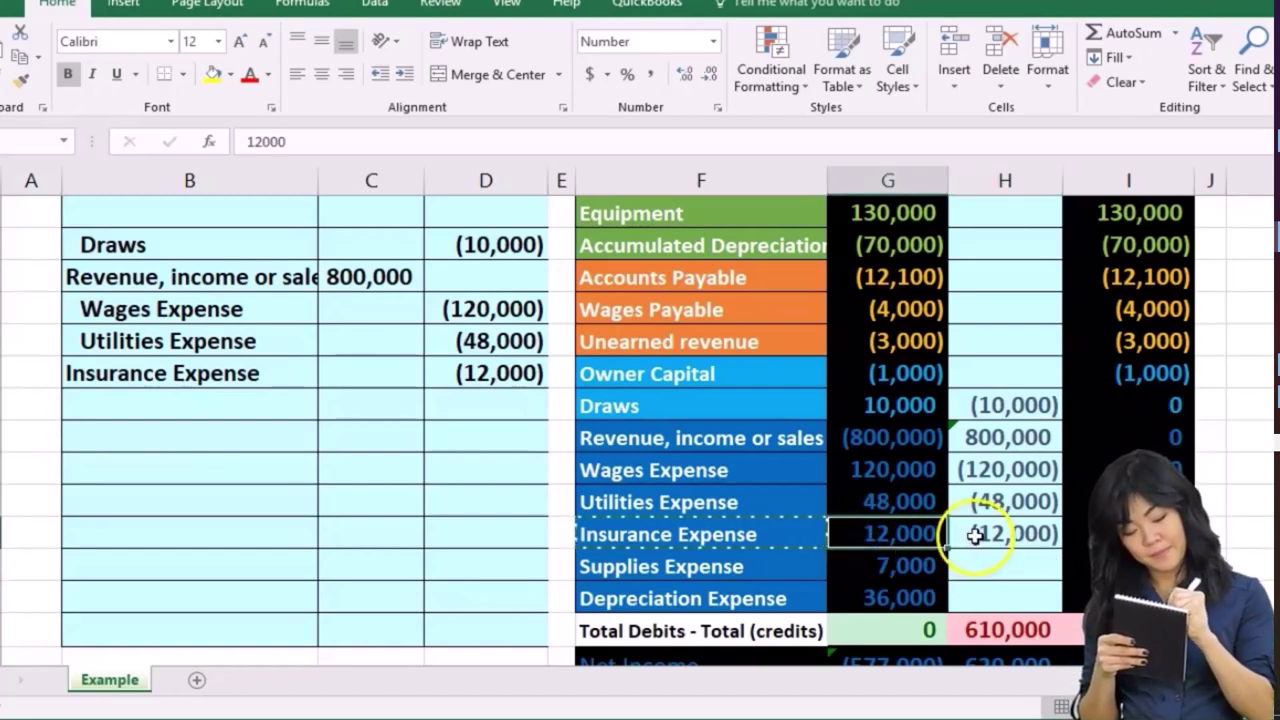
pyautogui.click(976, 534)
pyautogui.click(1072, 536)
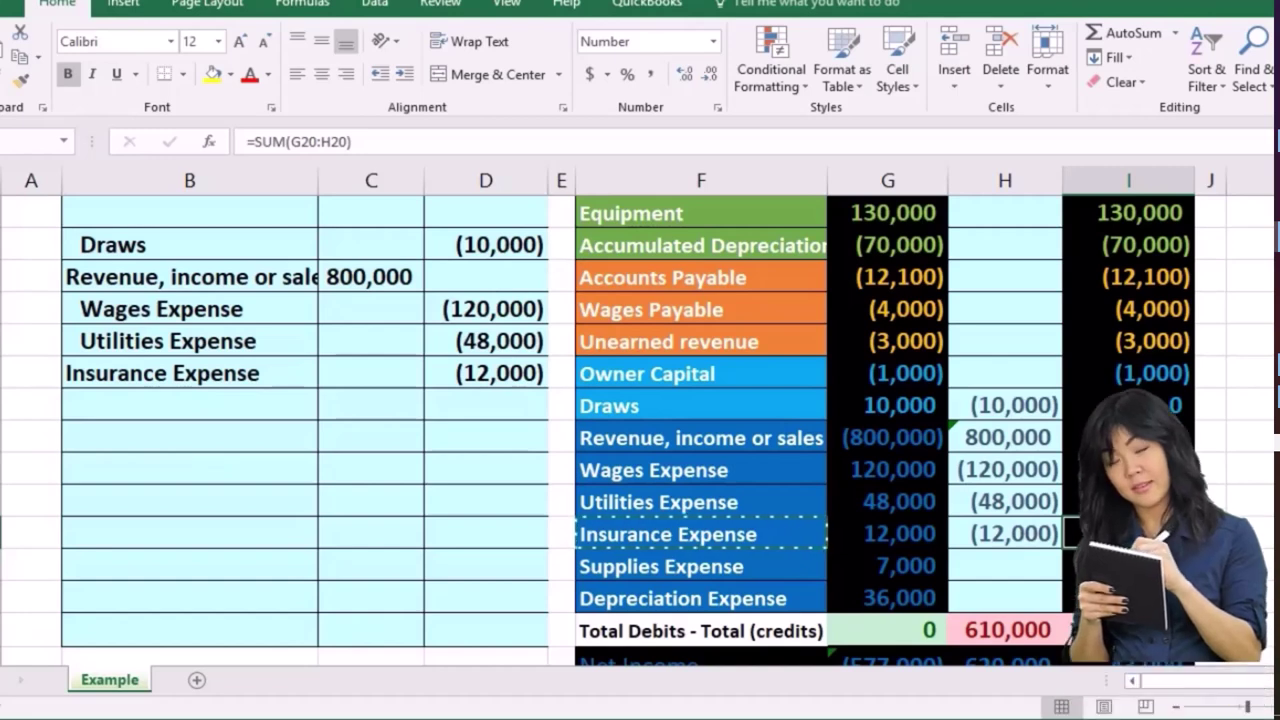
# Copy the Supplies Expense account name as values only into cell B16, below Insurance Expense in the journal.
pyautogui.click(804, 567)
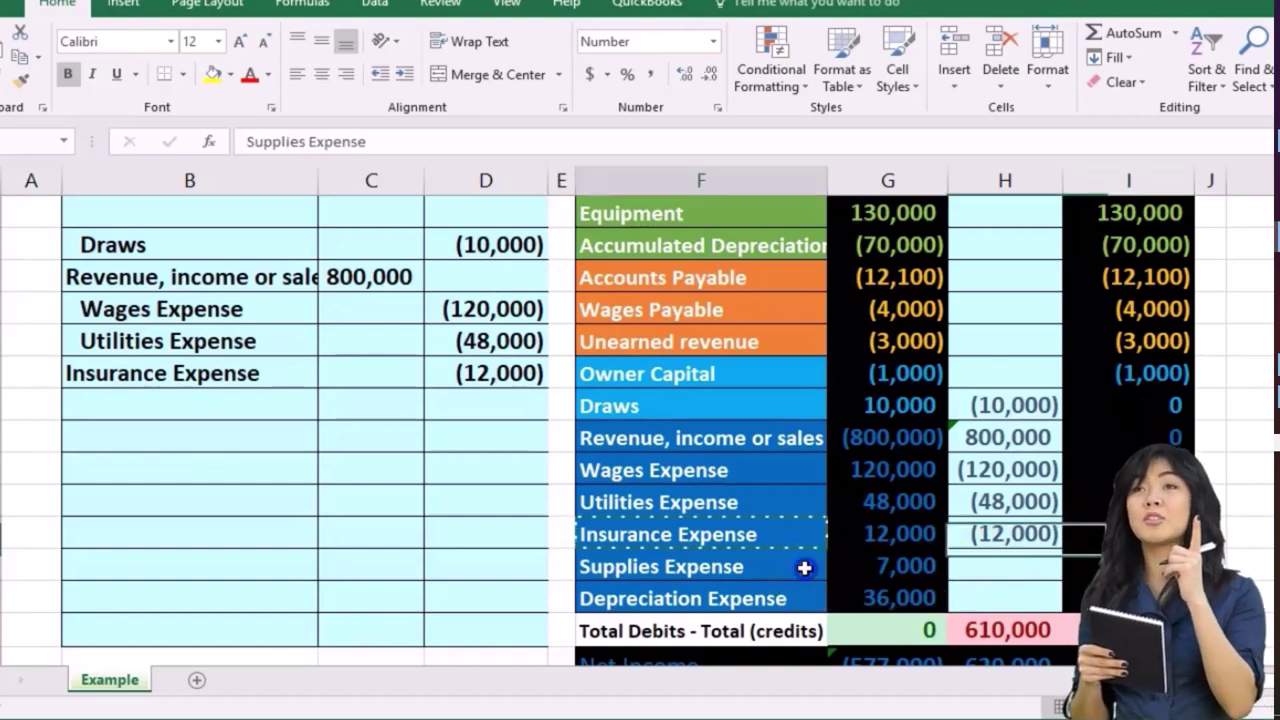
pyautogui.click(855, 569)
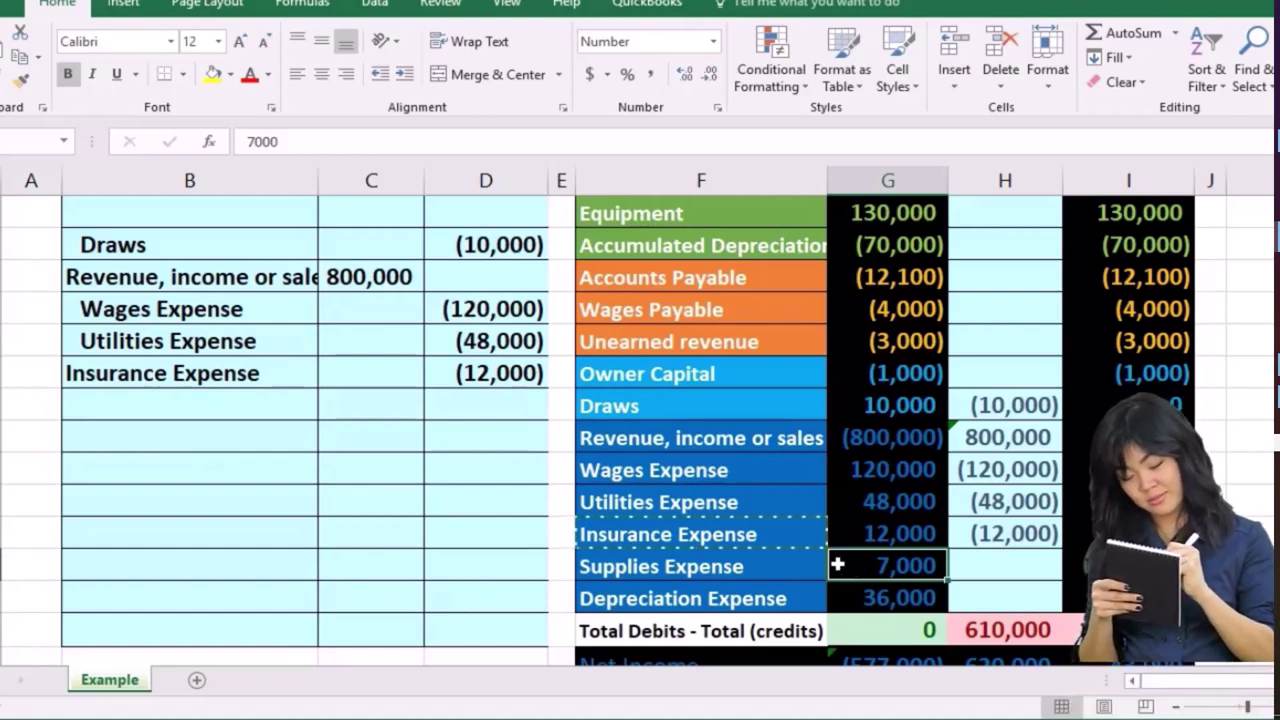
pyautogui.rightClick(740, 570)
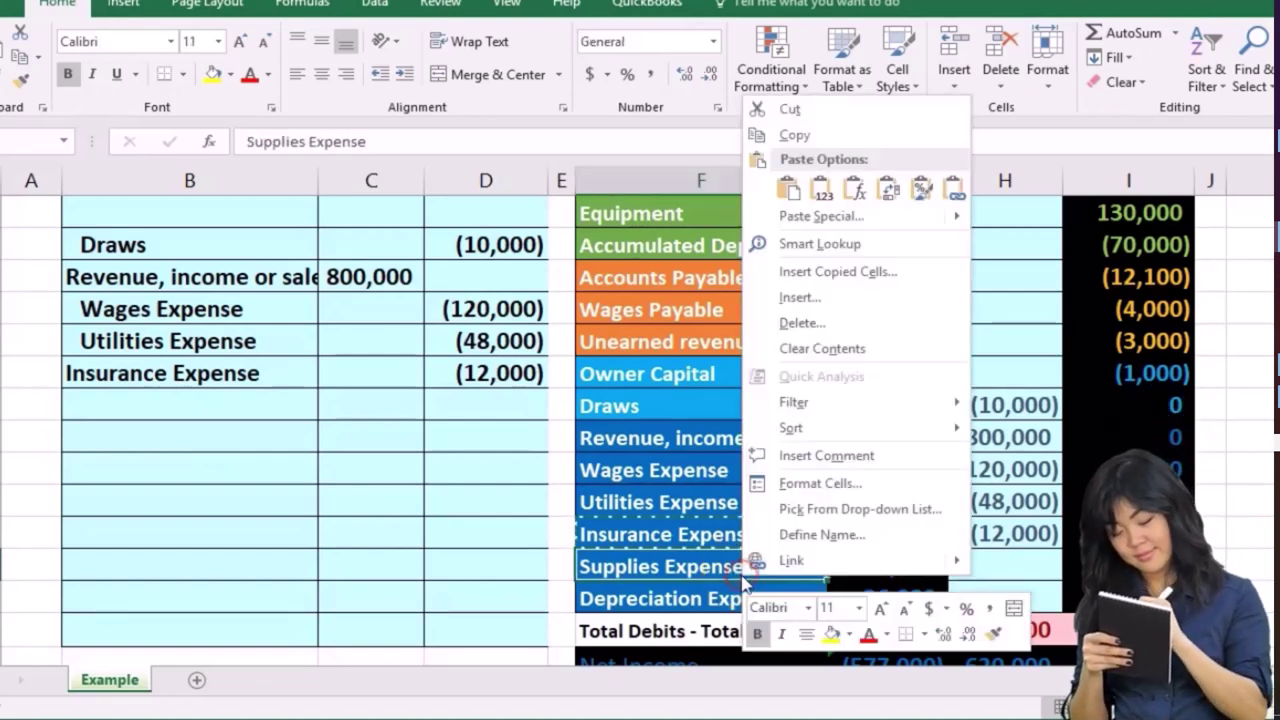
pyautogui.click(795, 135)
pyautogui.click(262, 400)
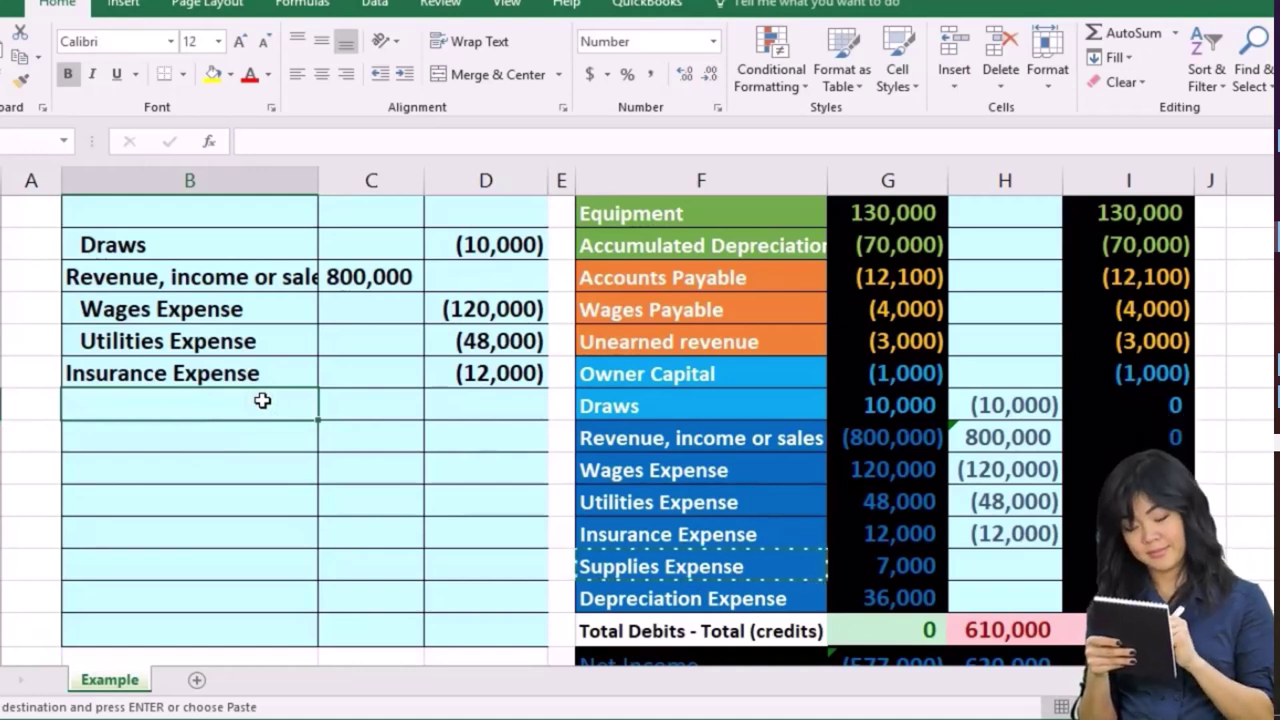
pyautogui.rightClick(262, 400)
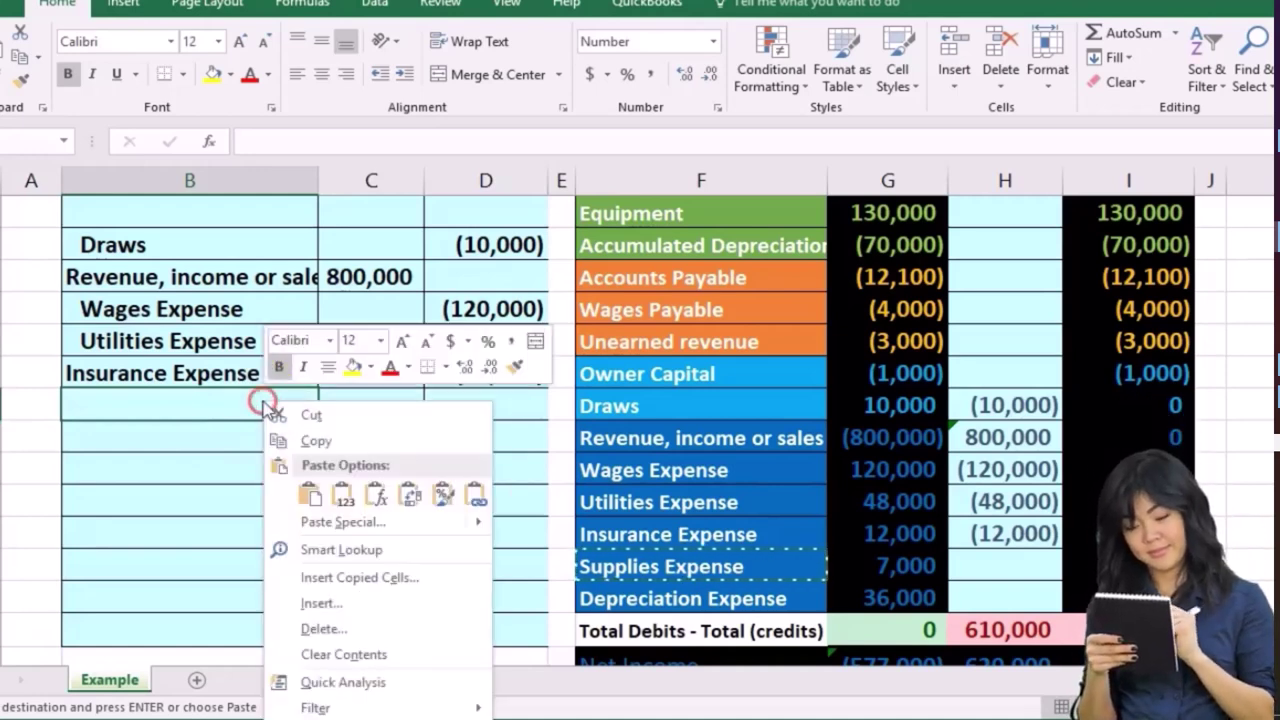
pyautogui.click(343, 498)
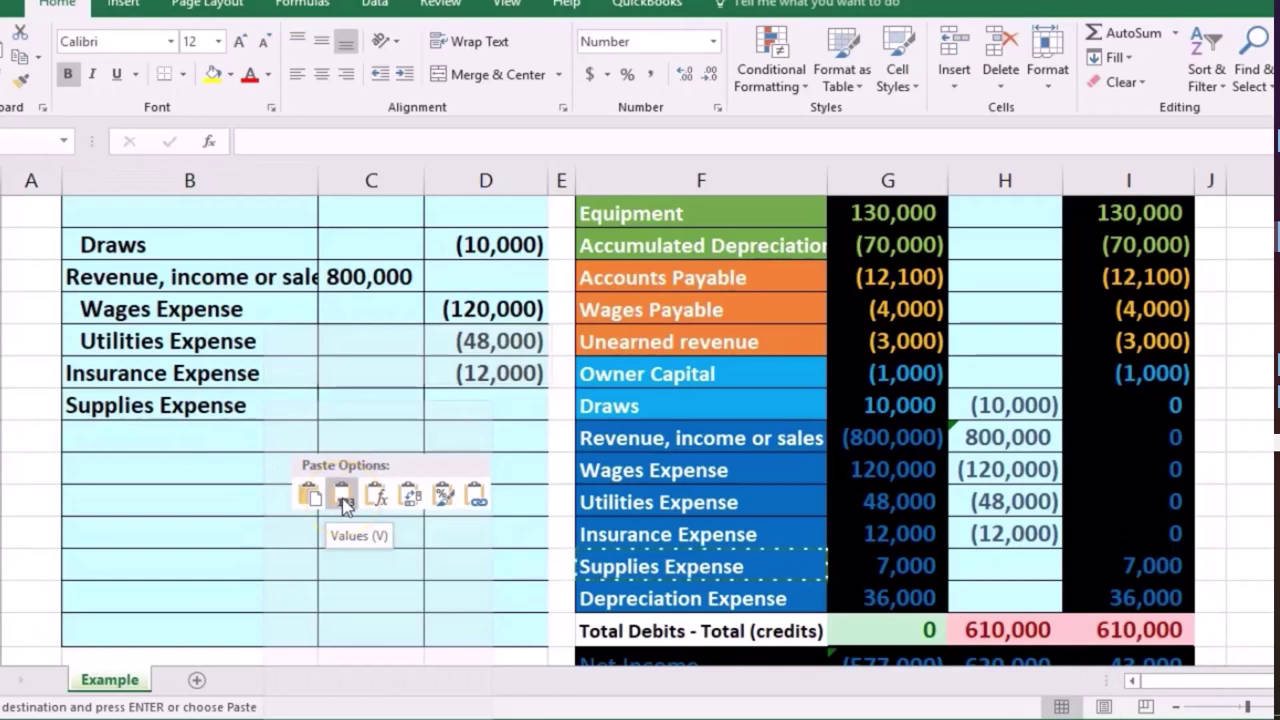
# Indent the Insurance Expense and Supplies Expense names in journal cells B15:B16.
pyautogui.click(275, 376)
pyautogui.moveTo(275, 376); pyautogui.dragTo(277, 396)
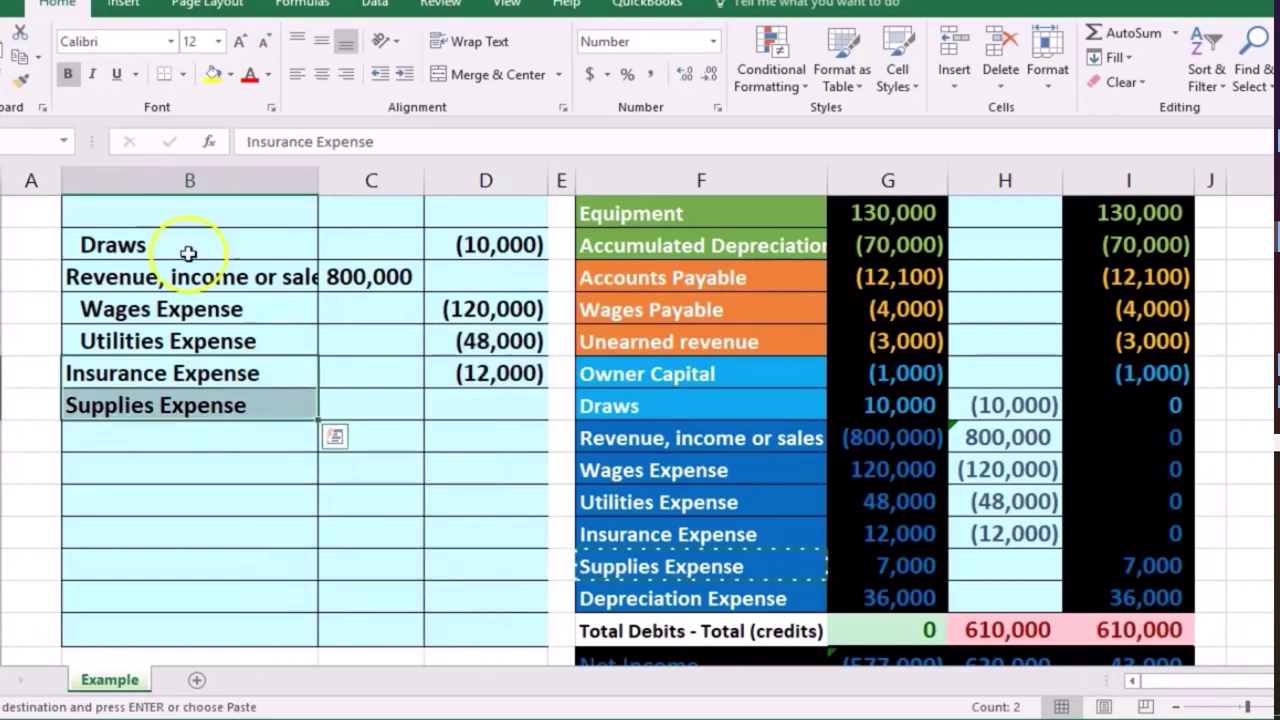
pyautogui.click(403, 76)
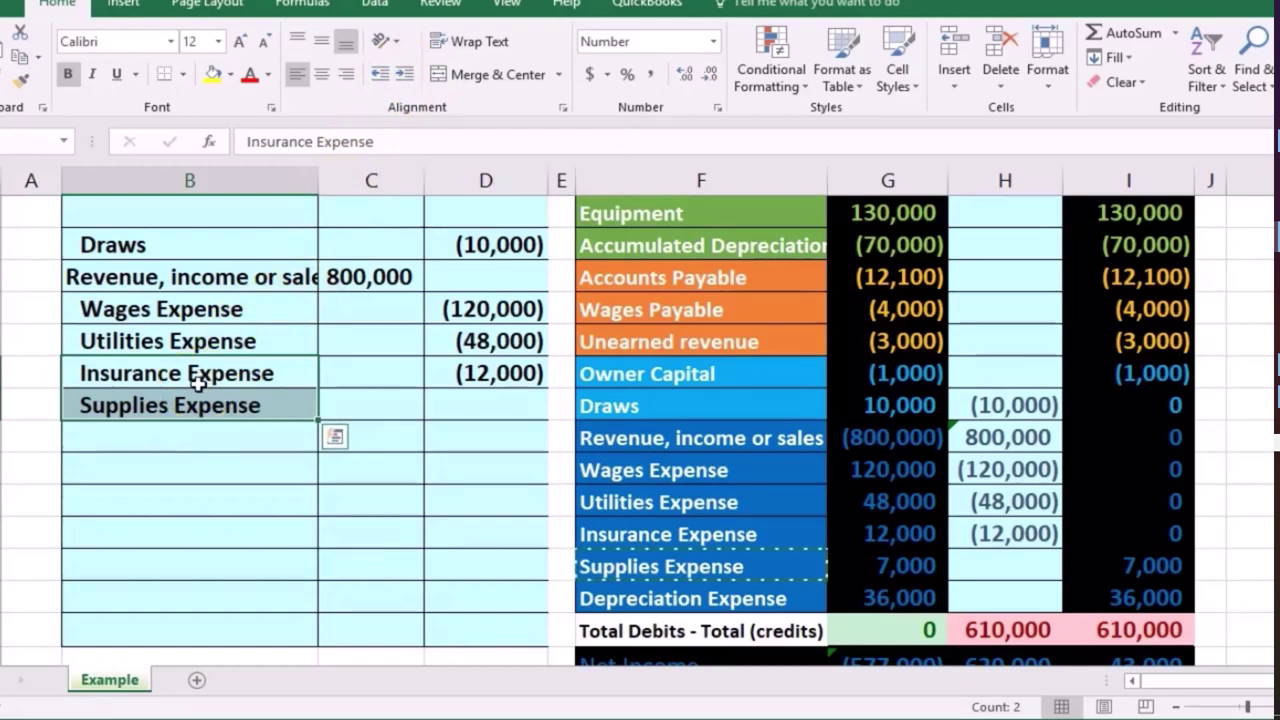
# Enter -7000 in the journal's credit column for Supplies Expense, cell D16.
pyautogui.click(458, 402)
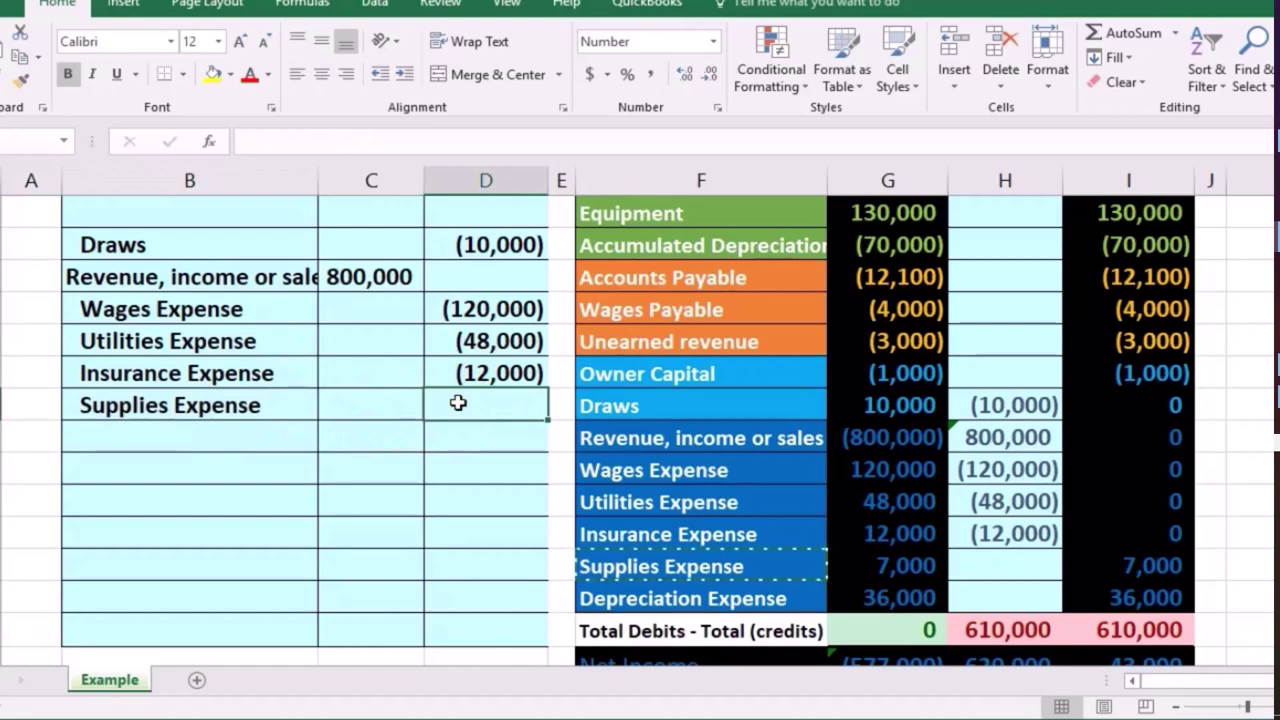
pyautogui.write('-7000')
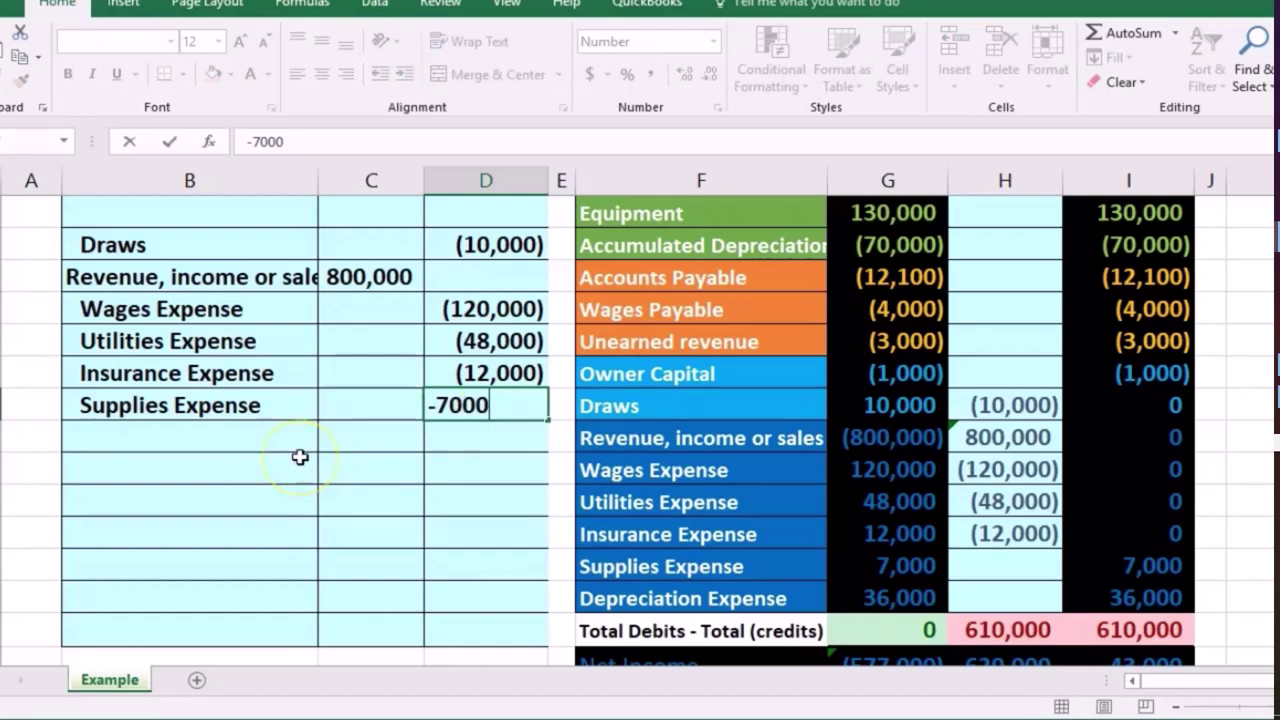
pyautogui.press('Return')
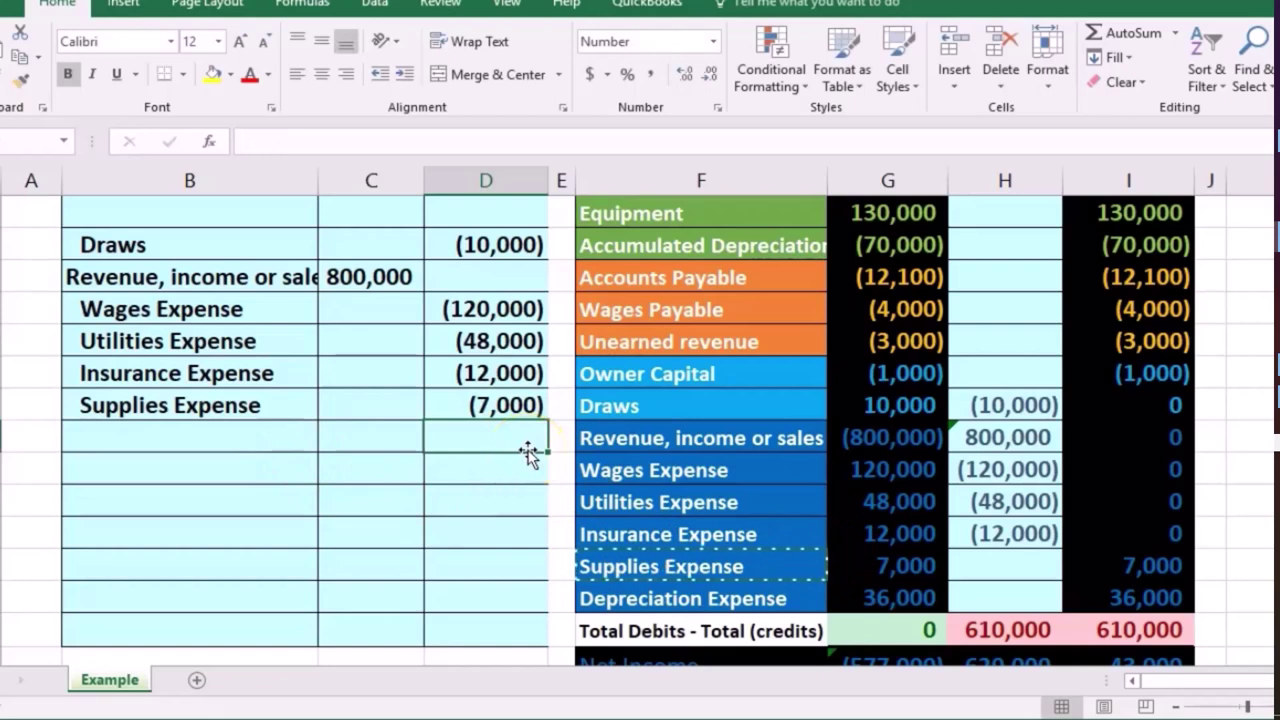
# Link the Supplies Expense row's Closing entries cell, H21, to the journal credit with the formula =D16.
pyautogui.click(1012, 563)
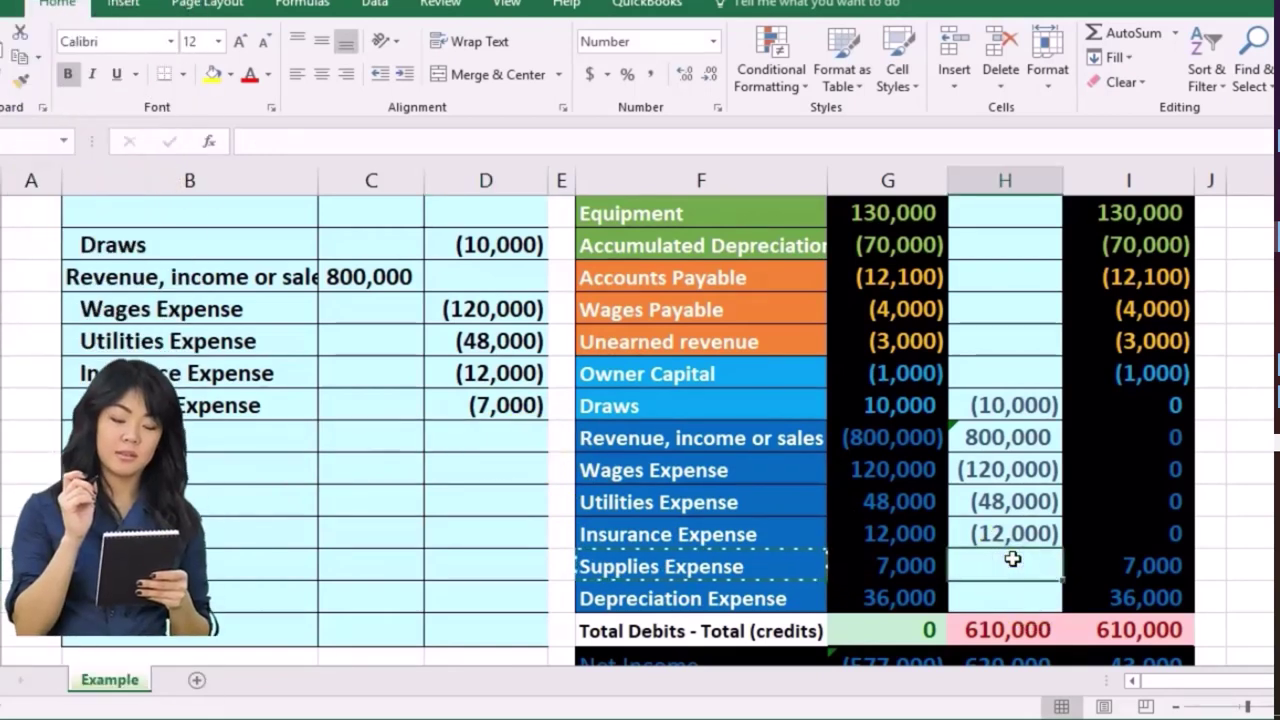
pyautogui.click(1007, 568)
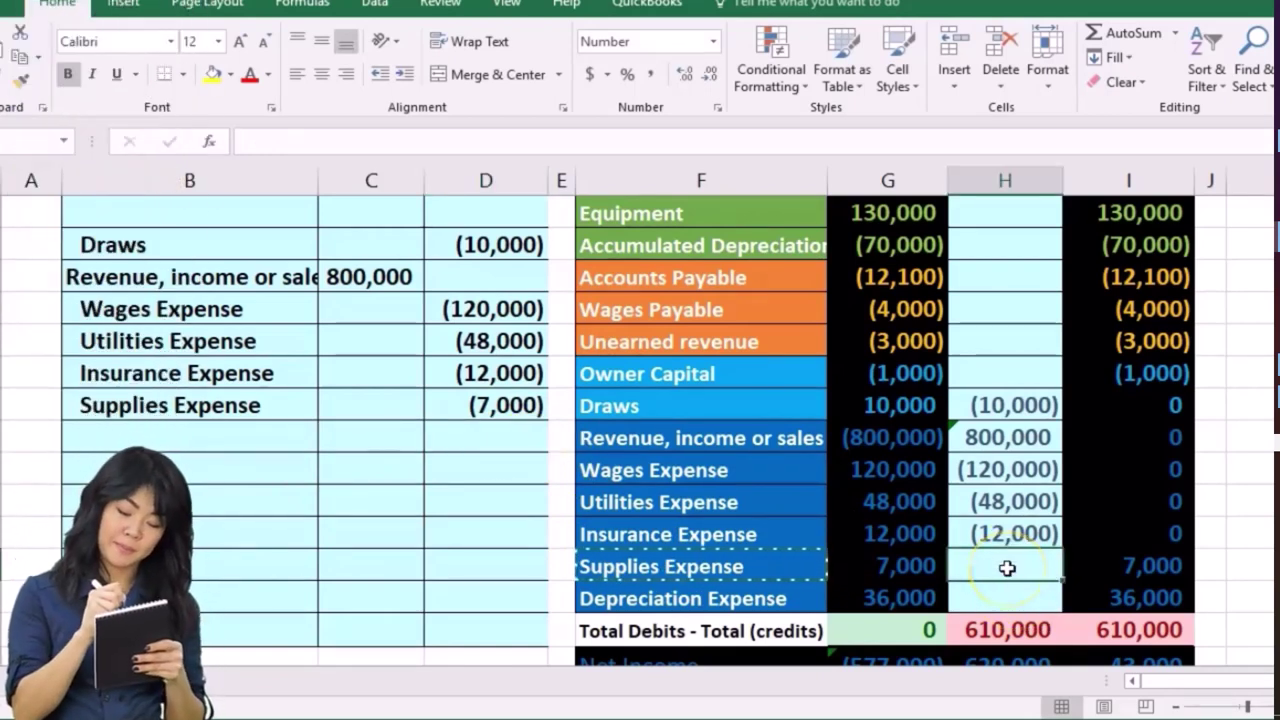
pyautogui.write('=')
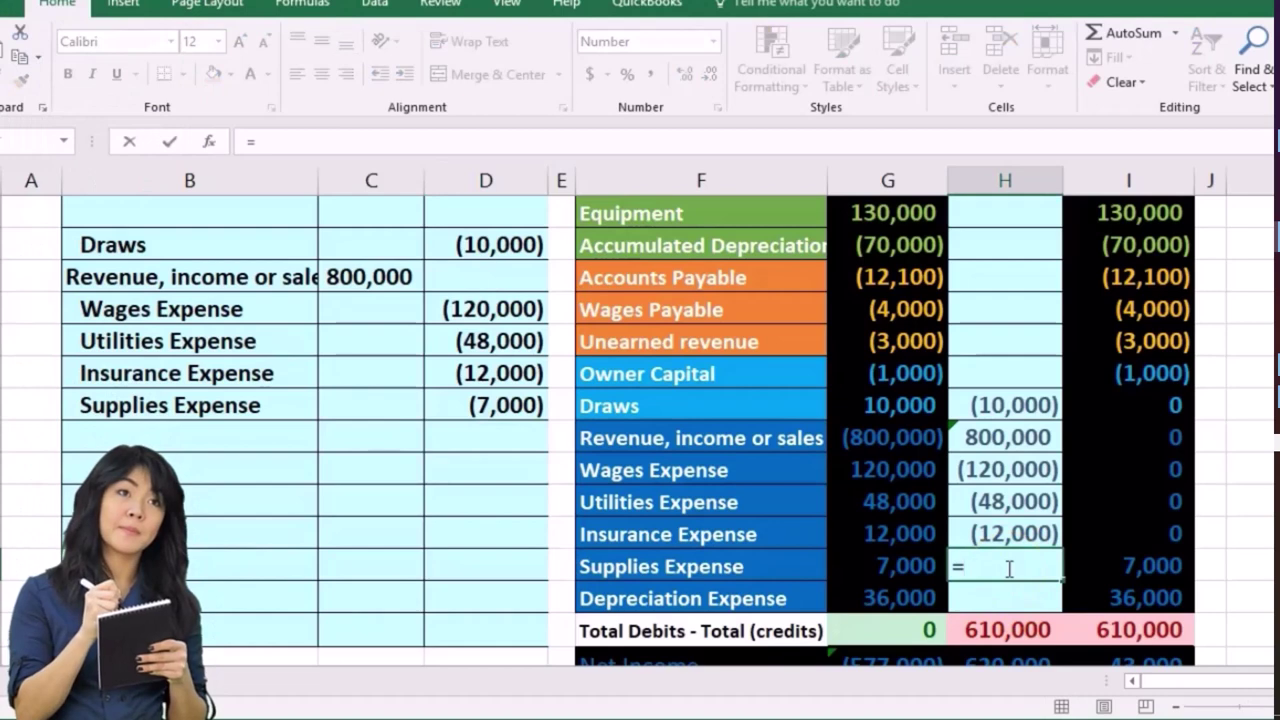
pyautogui.click(491, 407)
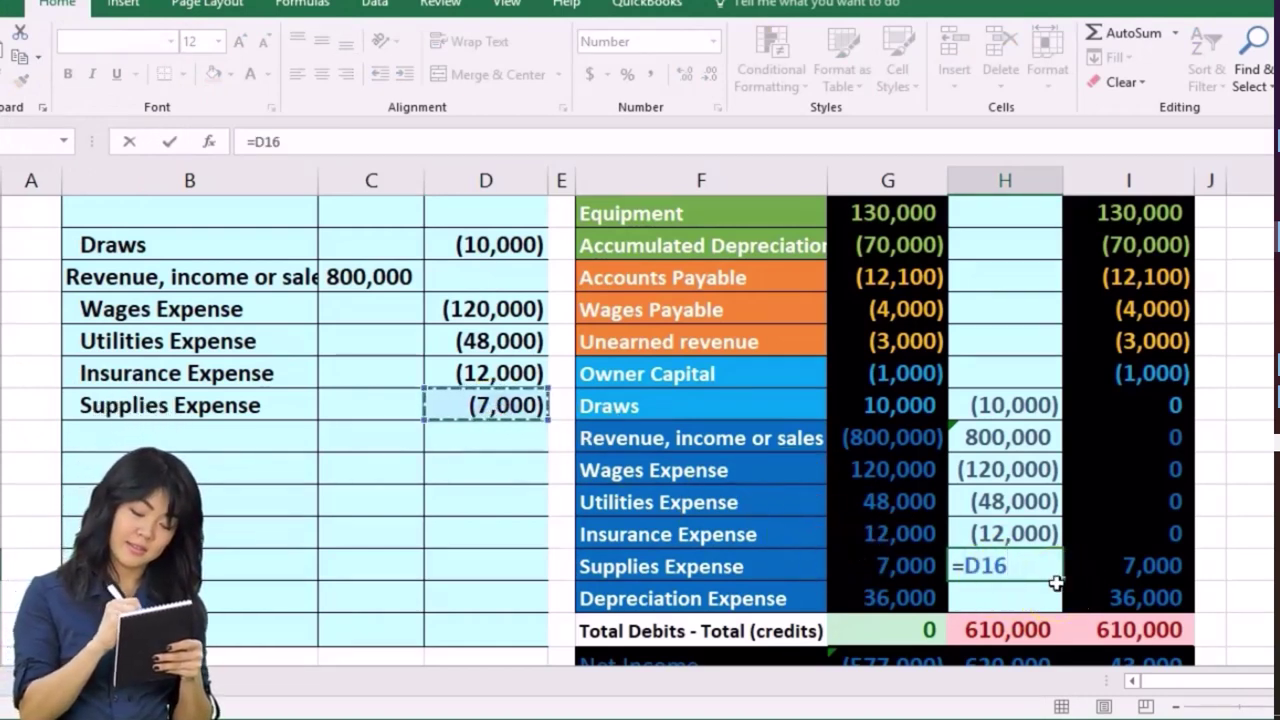
pyautogui.press('Return')
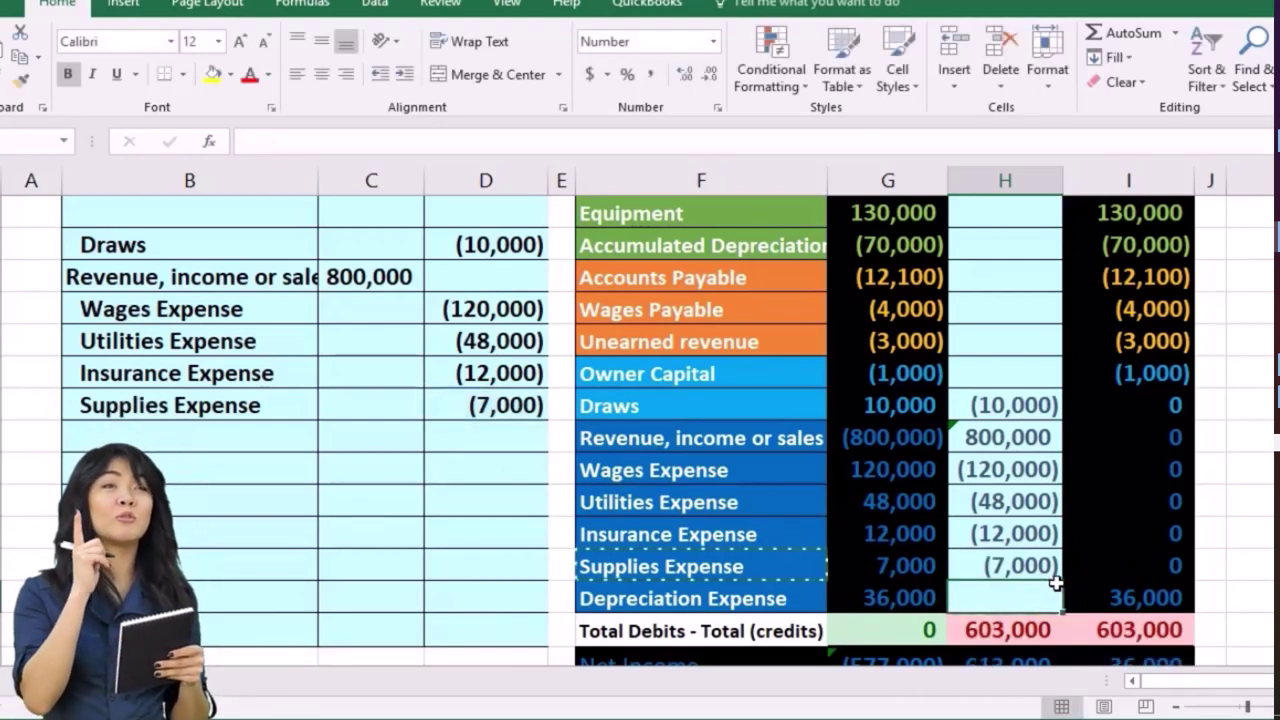
# Copy the Depreciation Expense account name as values only into journal cell B17, below Supplies Expense, and indent it.
pyautogui.click(891, 602)
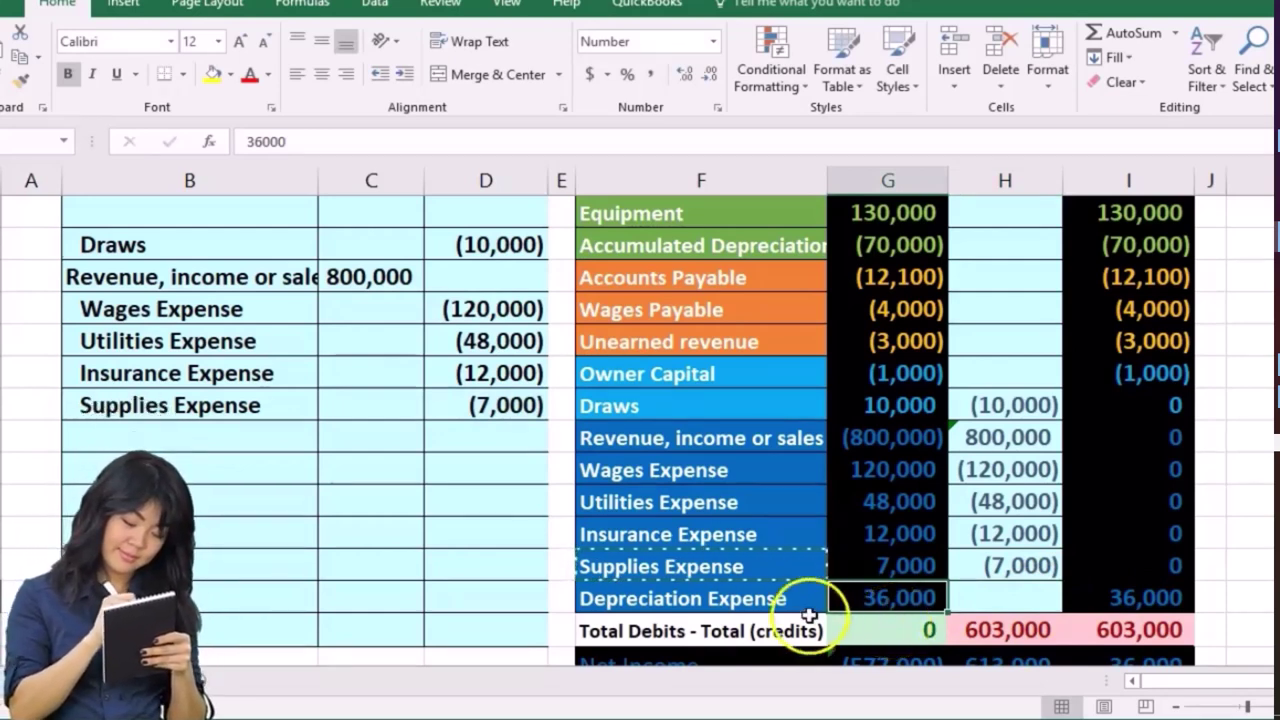
pyautogui.click(792, 600)
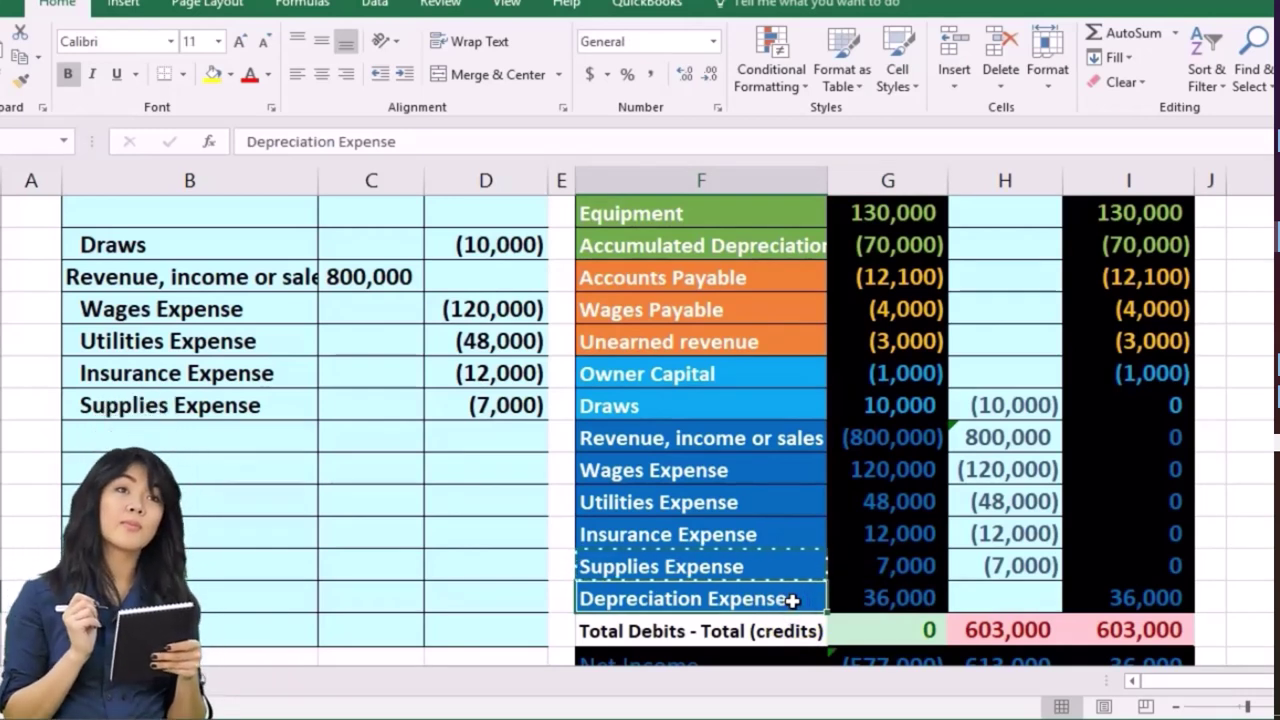
pyautogui.rightClick(792, 601)
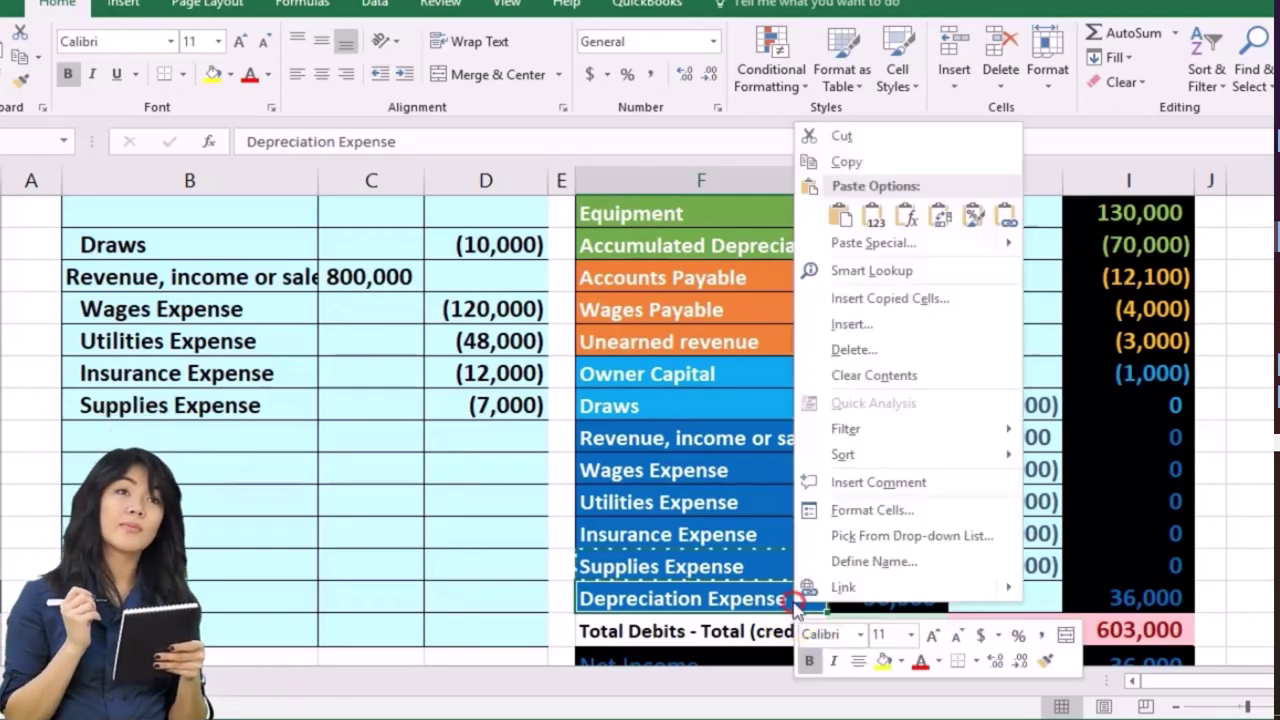
pyautogui.click(822, 165)
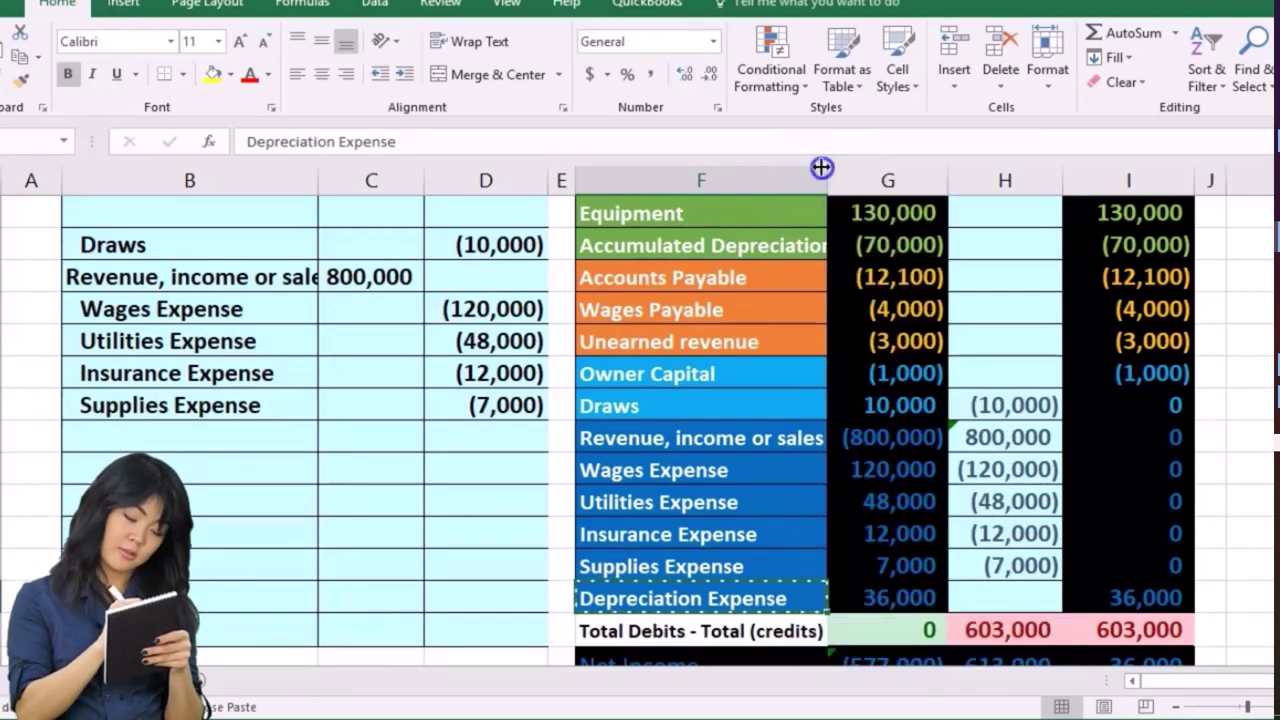
pyautogui.click(187, 432)
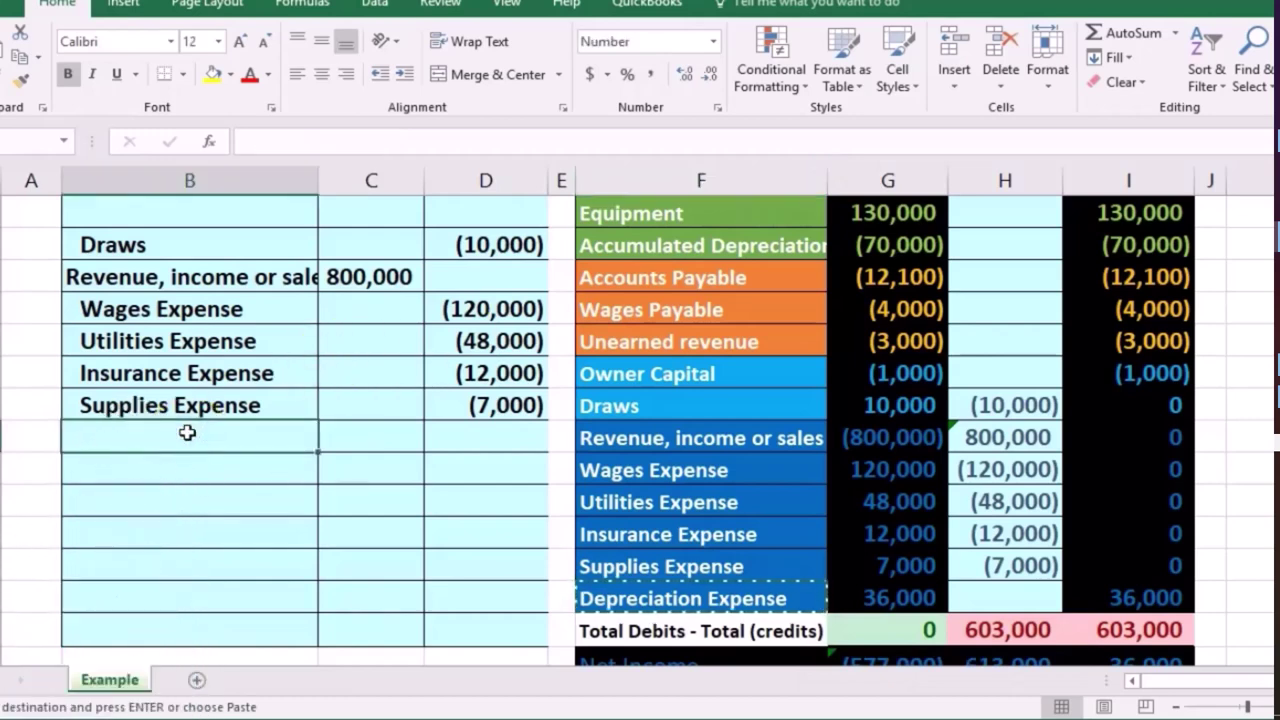
pyautogui.rightClick(187, 432)
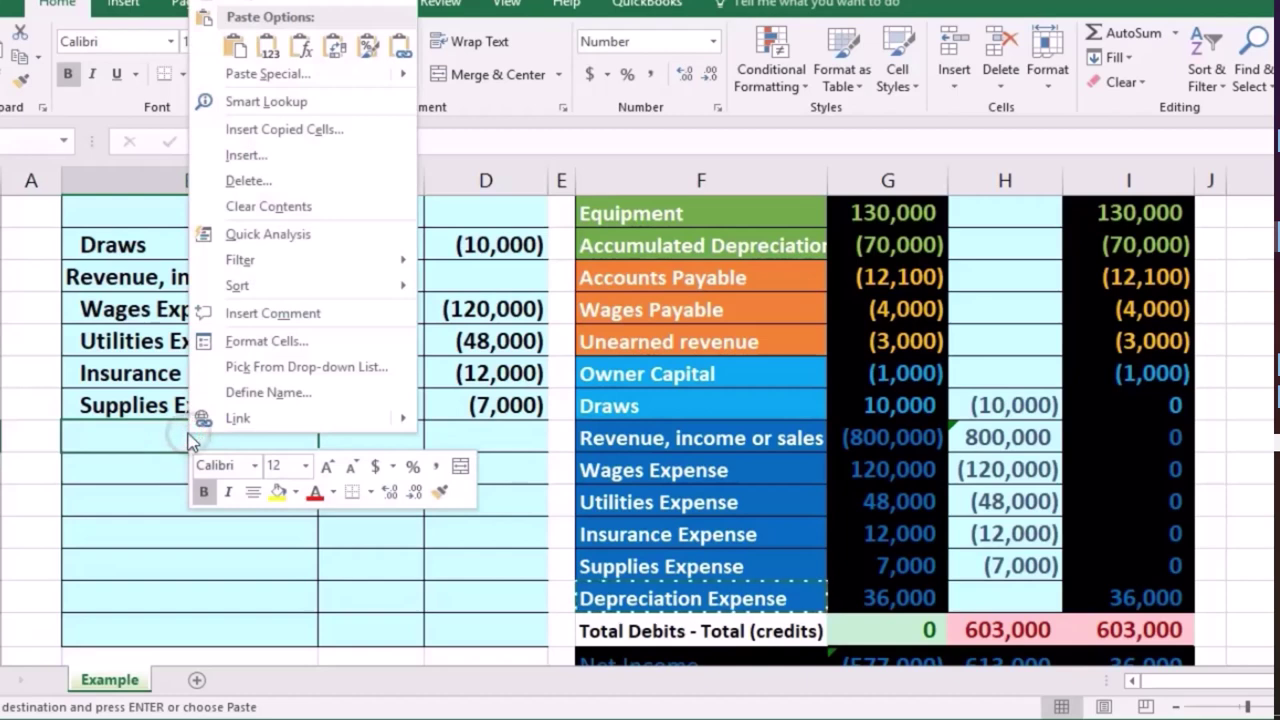
pyautogui.click(257, 52)
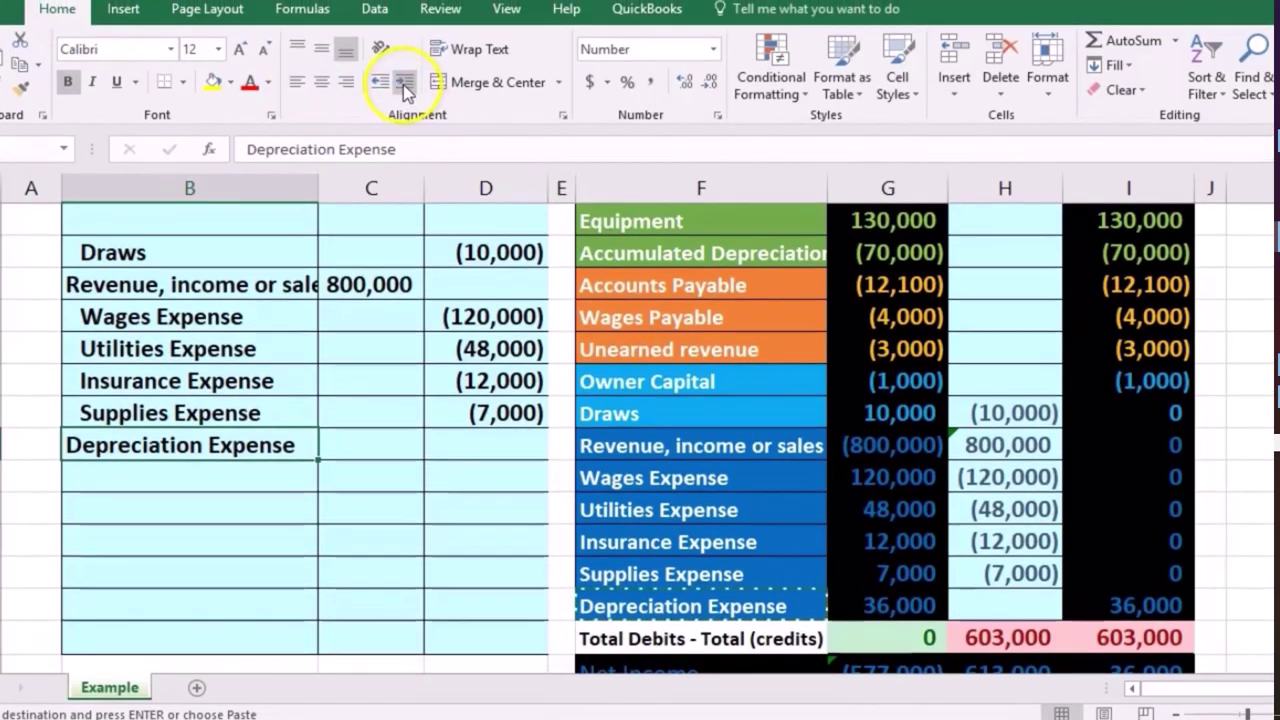
pyautogui.click(406, 88)
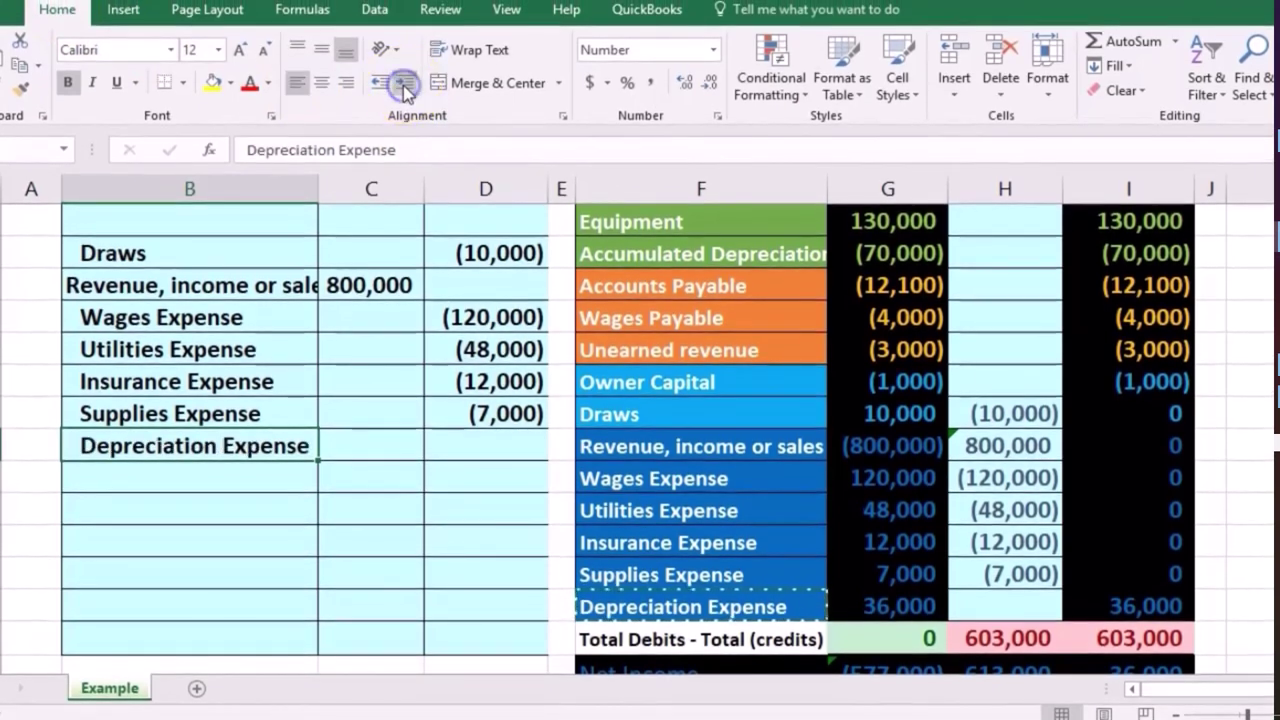
# Enter -36000 in the journal's credit column for Depreciation Expense, cell D17.
pyautogui.click(472, 445)
pyautogui.click(463, 516)
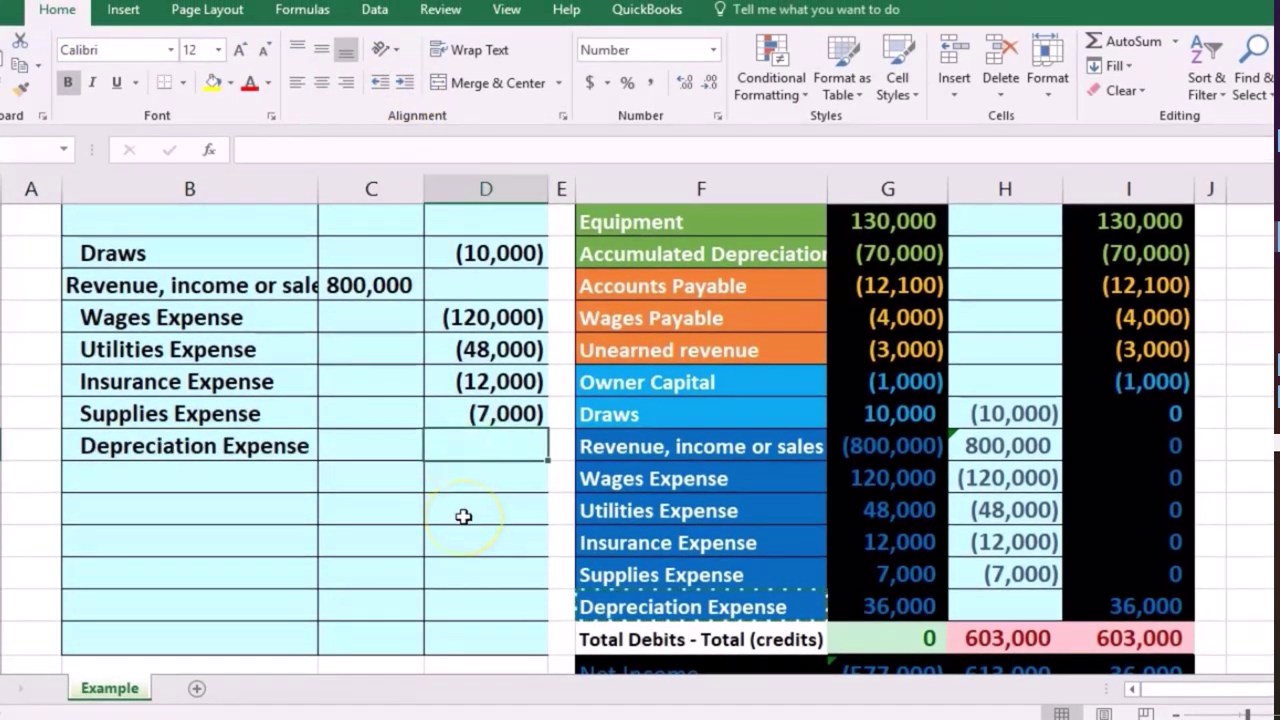
pyautogui.write('-36000')
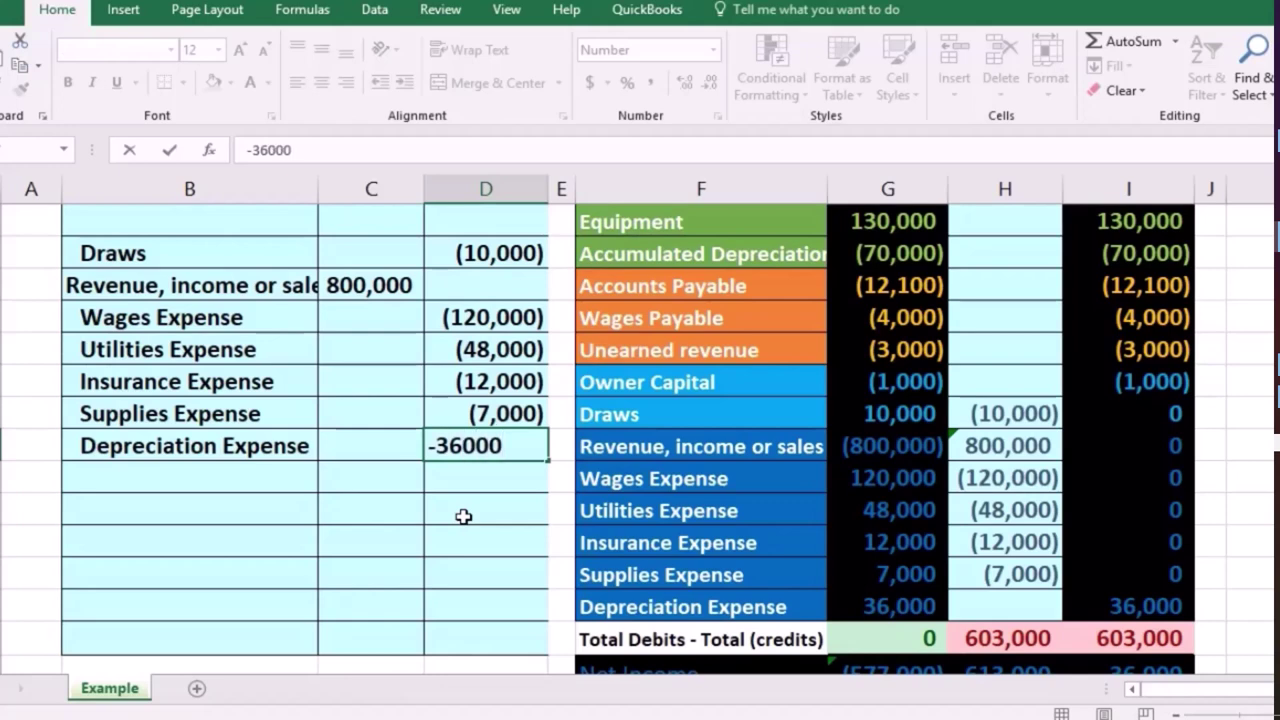
pyautogui.press('Return')
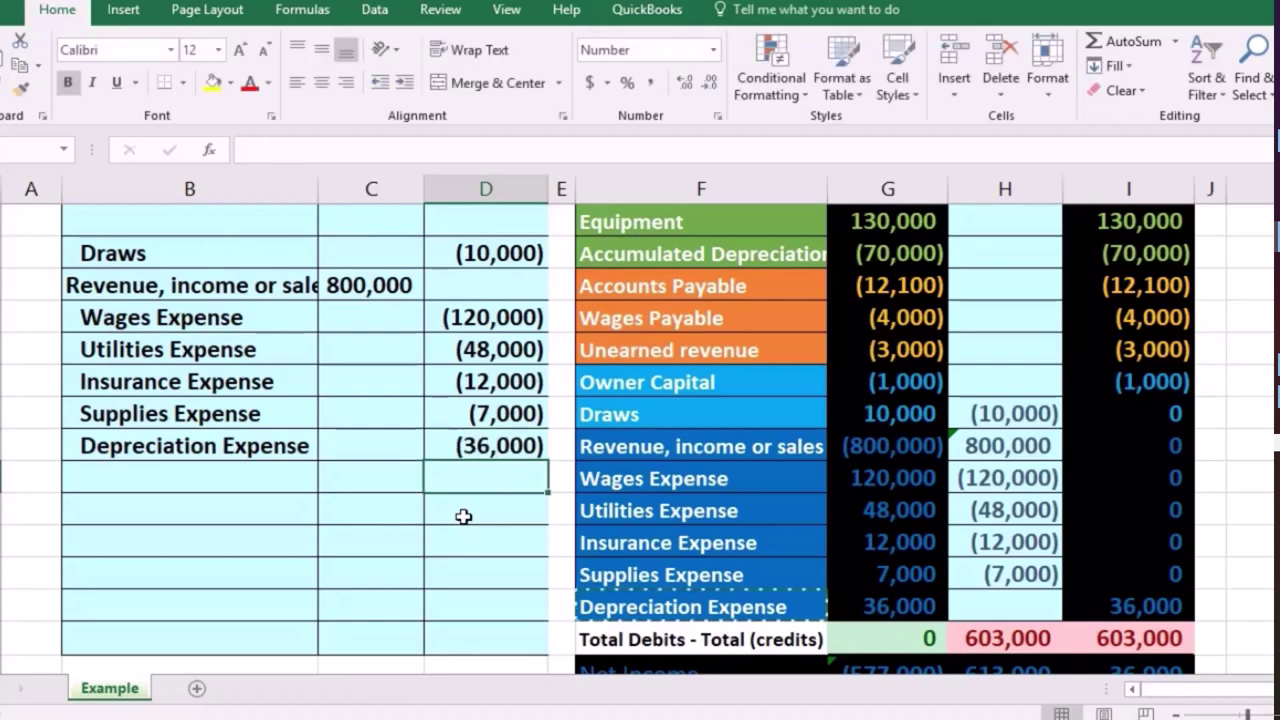
# Link the Depreciation Expense row's Closing entries cell, H22, to the journal credit with the formula =D17.
pyautogui.click(1003, 607)
pyautogui.click(1021, 612)
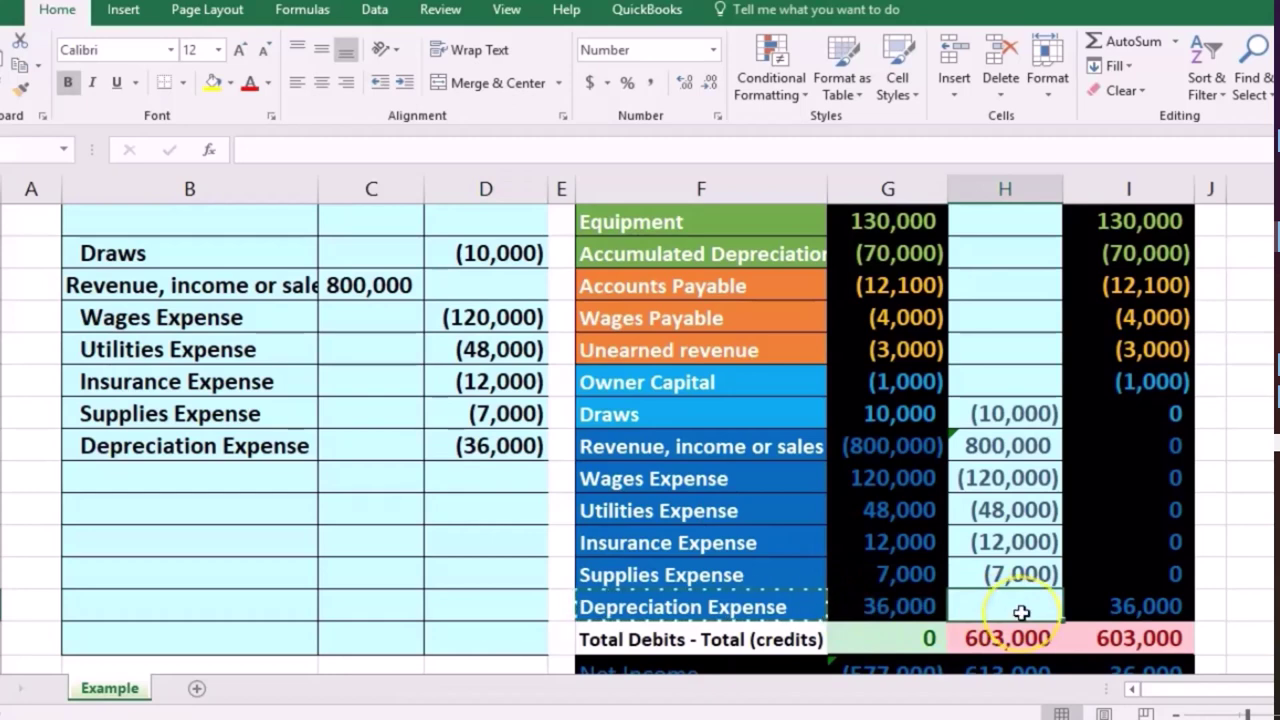
pyautogui.write('=')
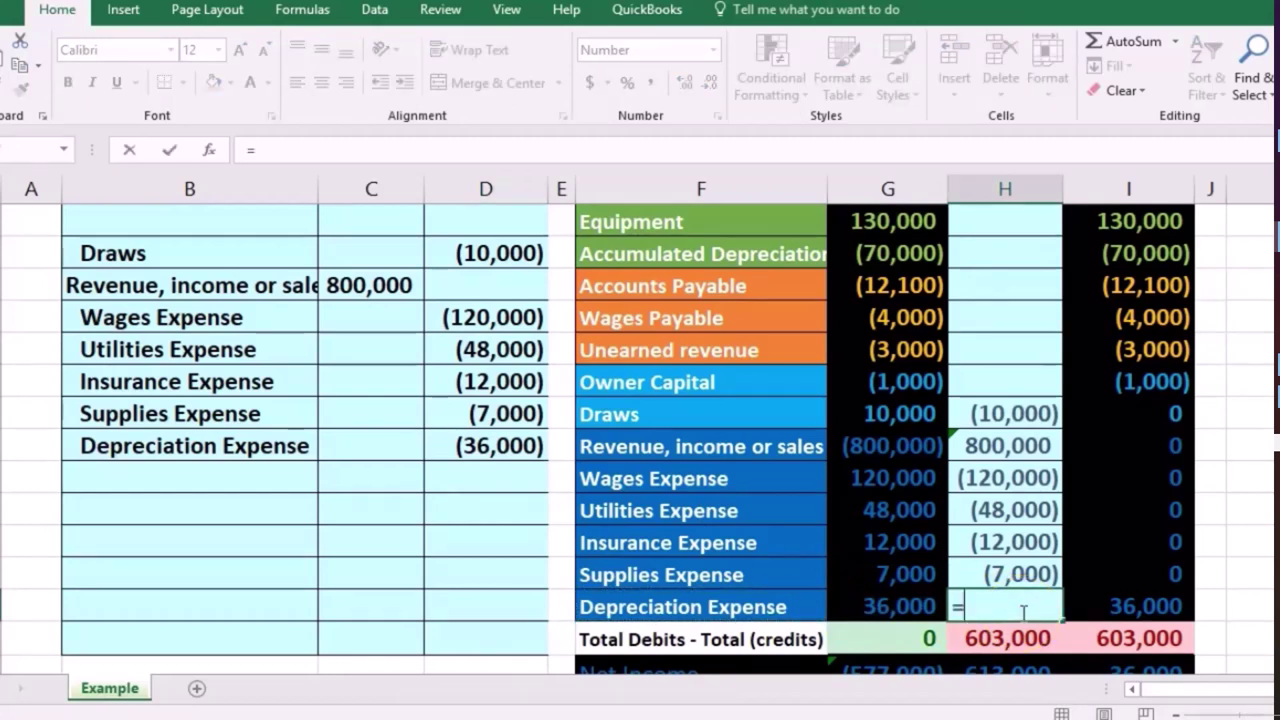
pyautogui.click(519, 451)
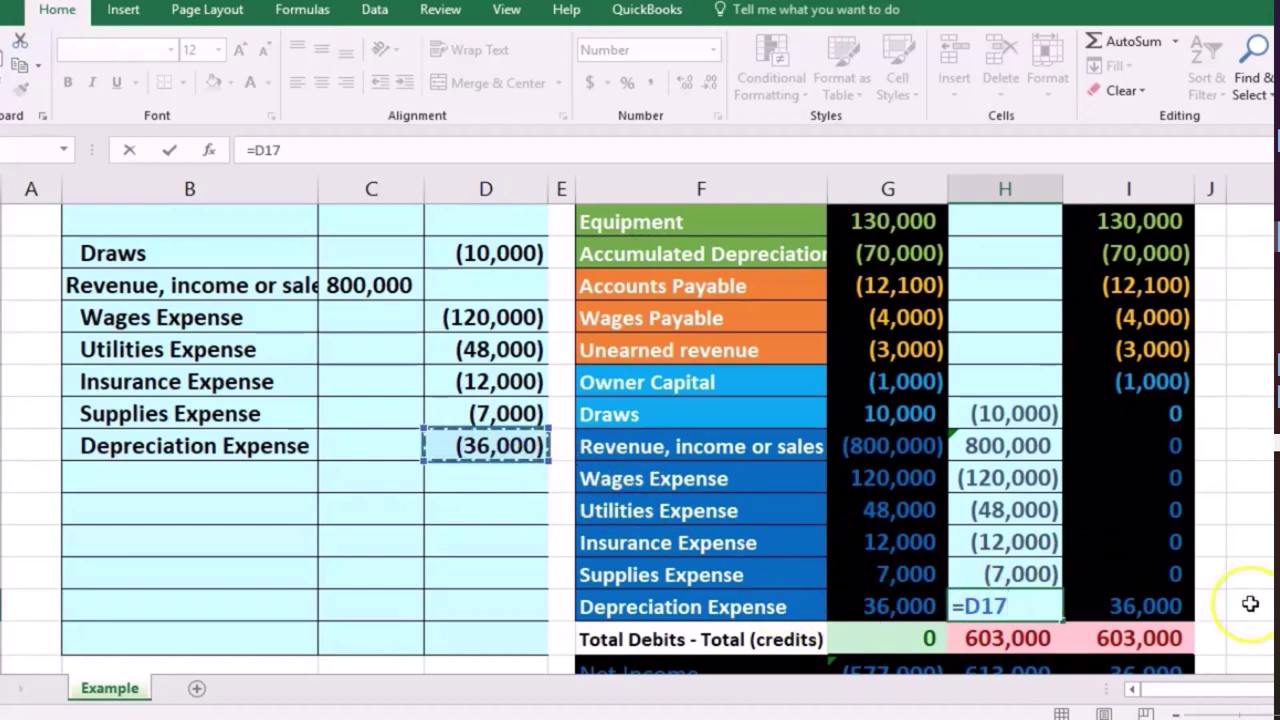
pyautogui.press('Return')
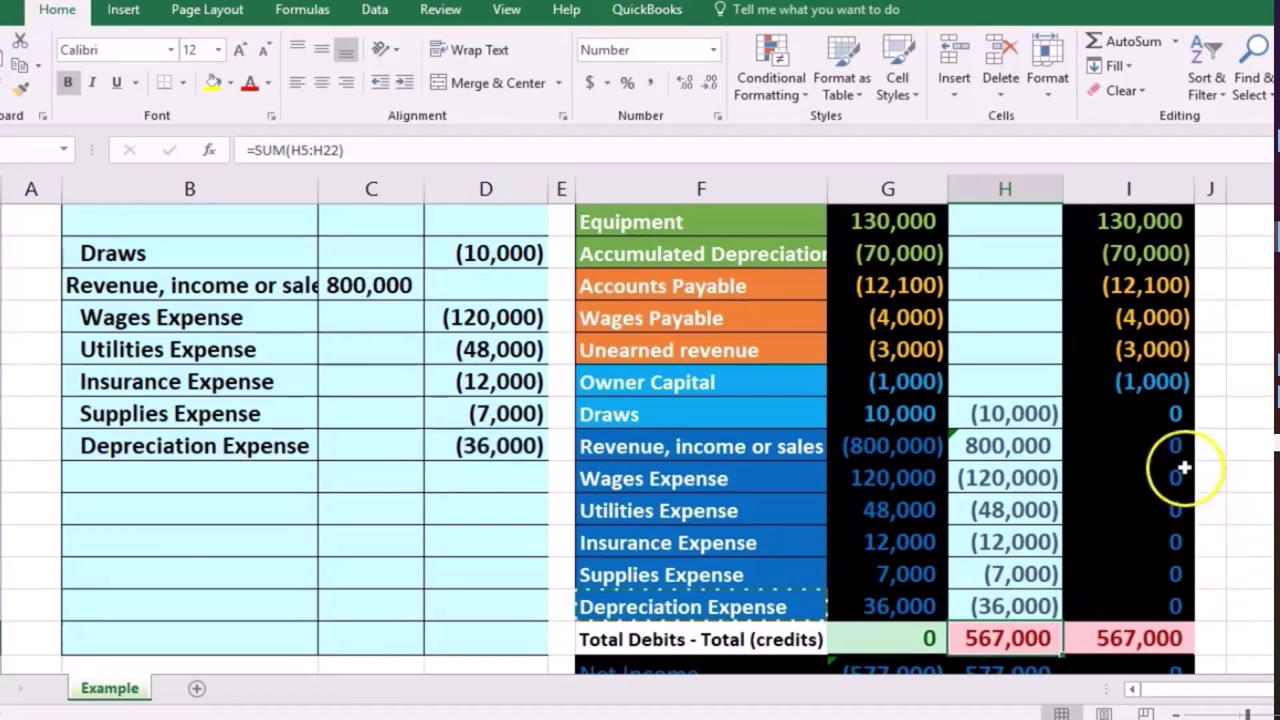
pyautogui.moveTo(1151, 414); pyautogui.dragTo(1157, 593)
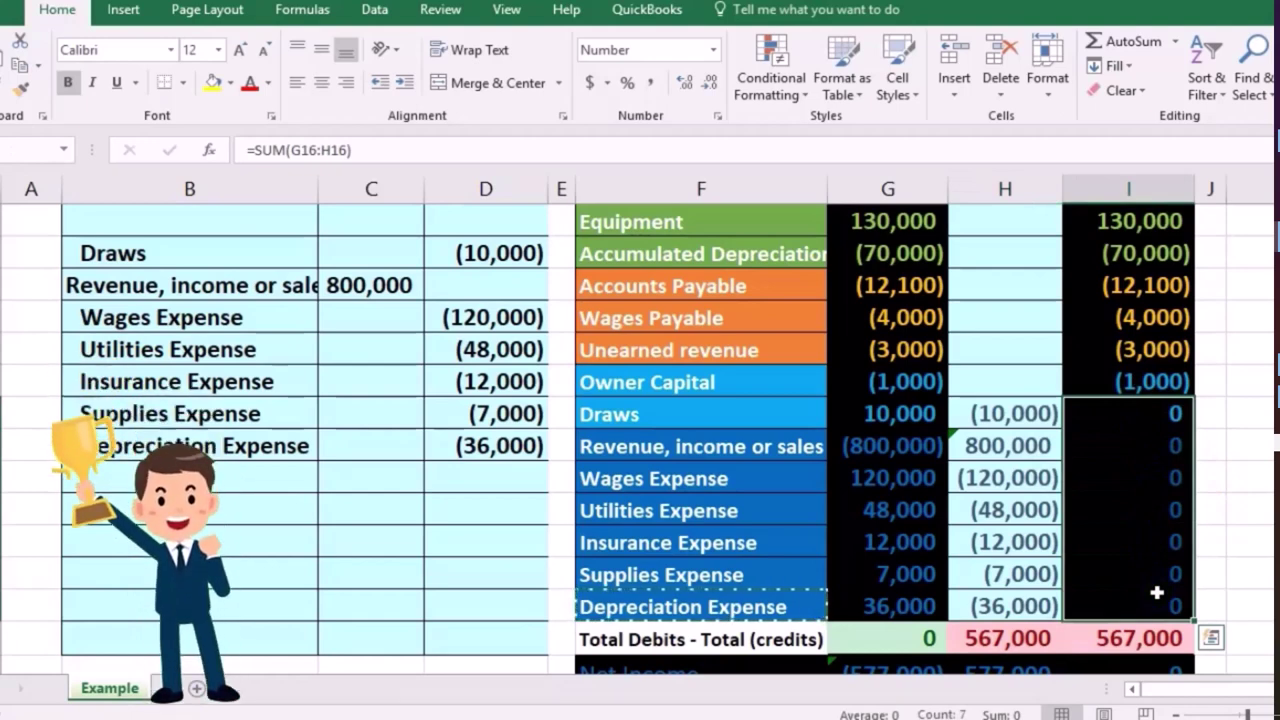
pyautogui.click(1153, 632)
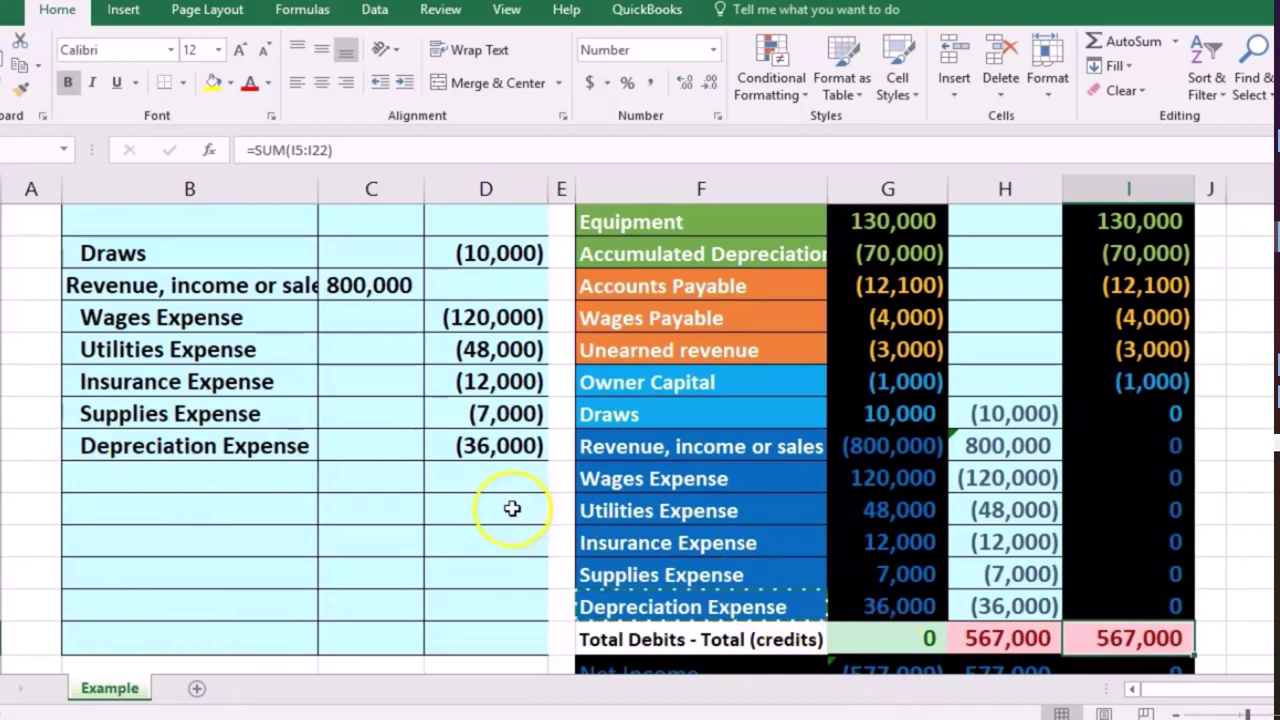
# Total the journal's credit column in cell D19 with a SUM of D11:D18.
pyautogui.click(512, 509)
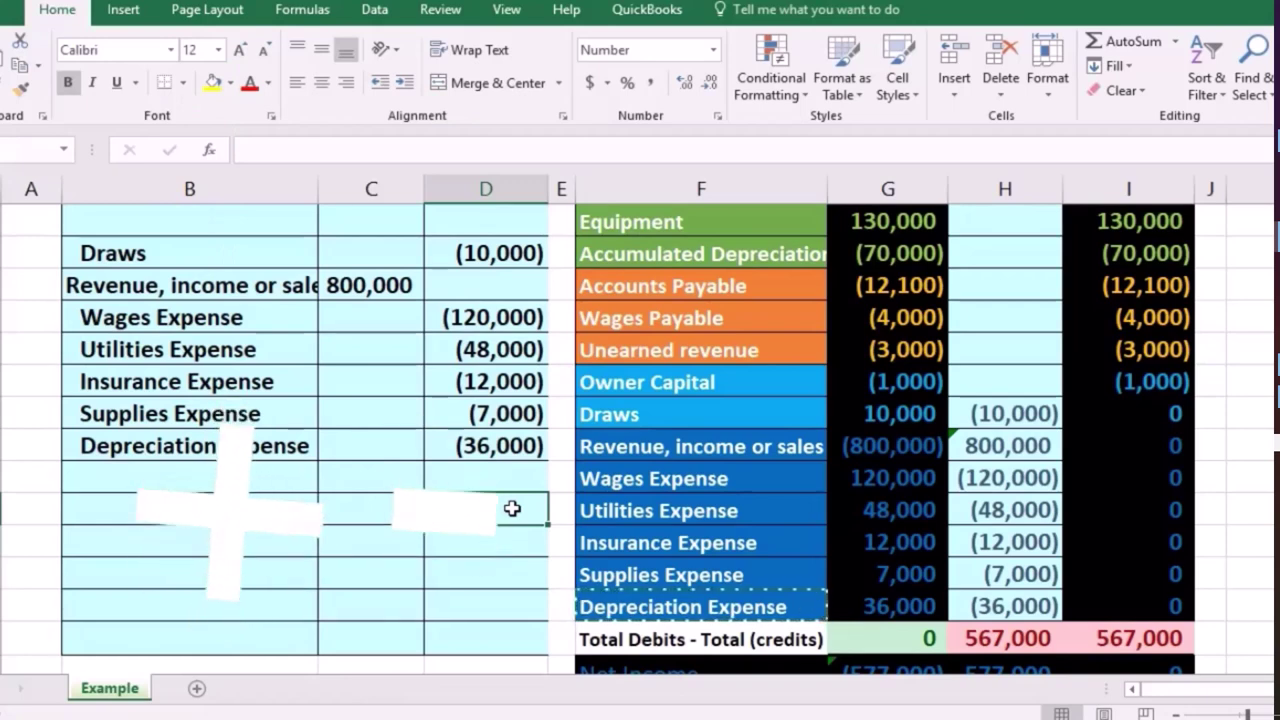
pyautogui.write('=sum(')
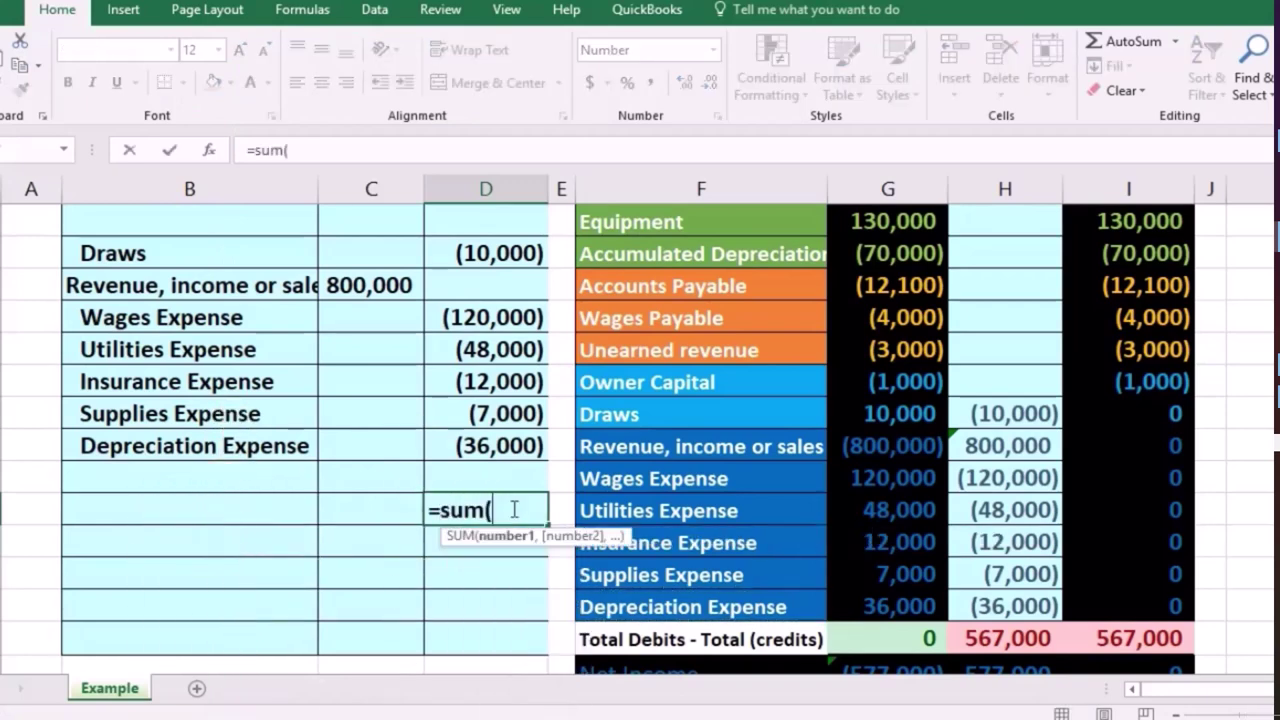
pyautogui.moveTo(486, 445); pyautogui.dragTo(486, 221)
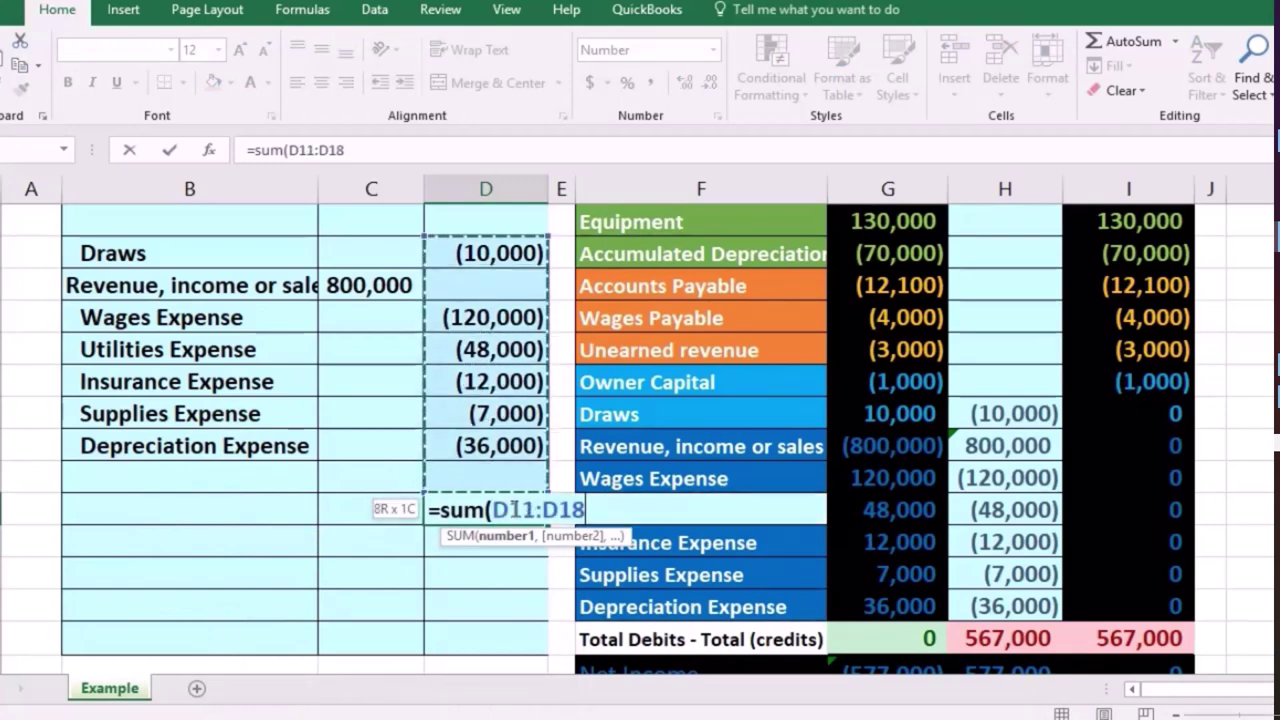
pyautogui.press('Return')
# Total the journal's debit column in cell C19 with a SUM of C11:C18.
pyautogui.press('Left')
pyautogui.press('Up')
pyautogui.write('=sum(')
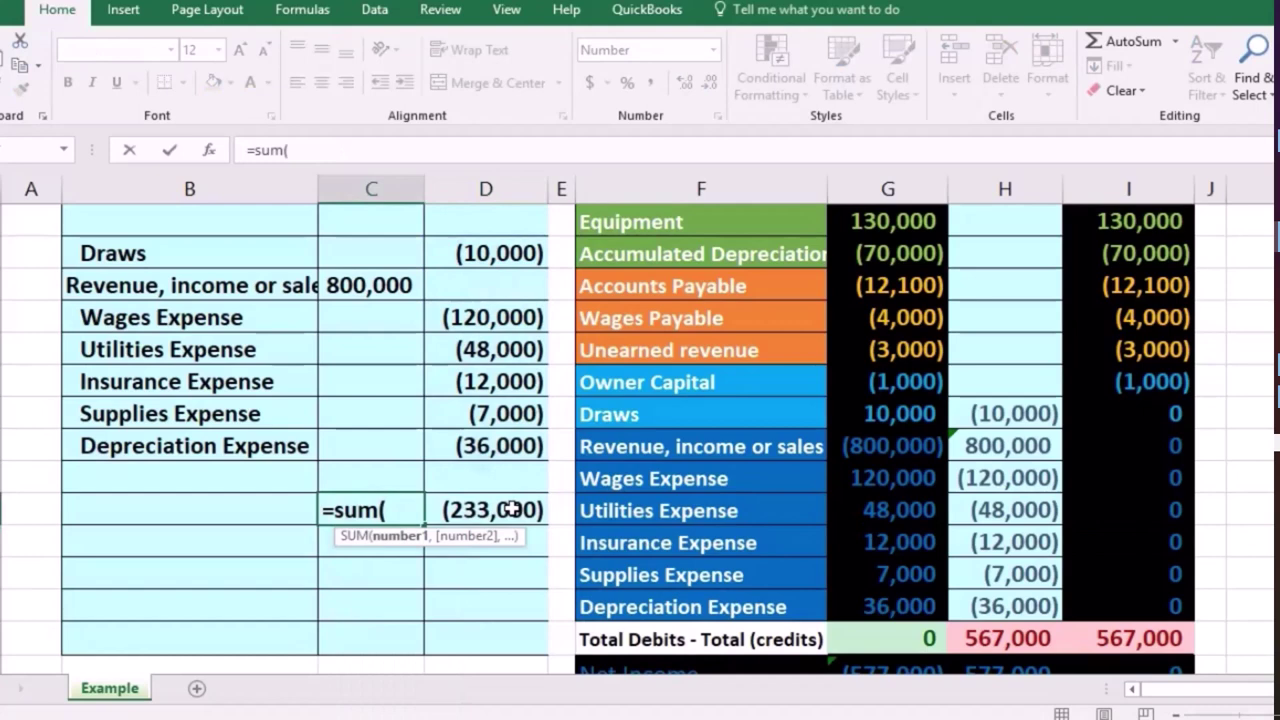
pyautogui.press('Up')
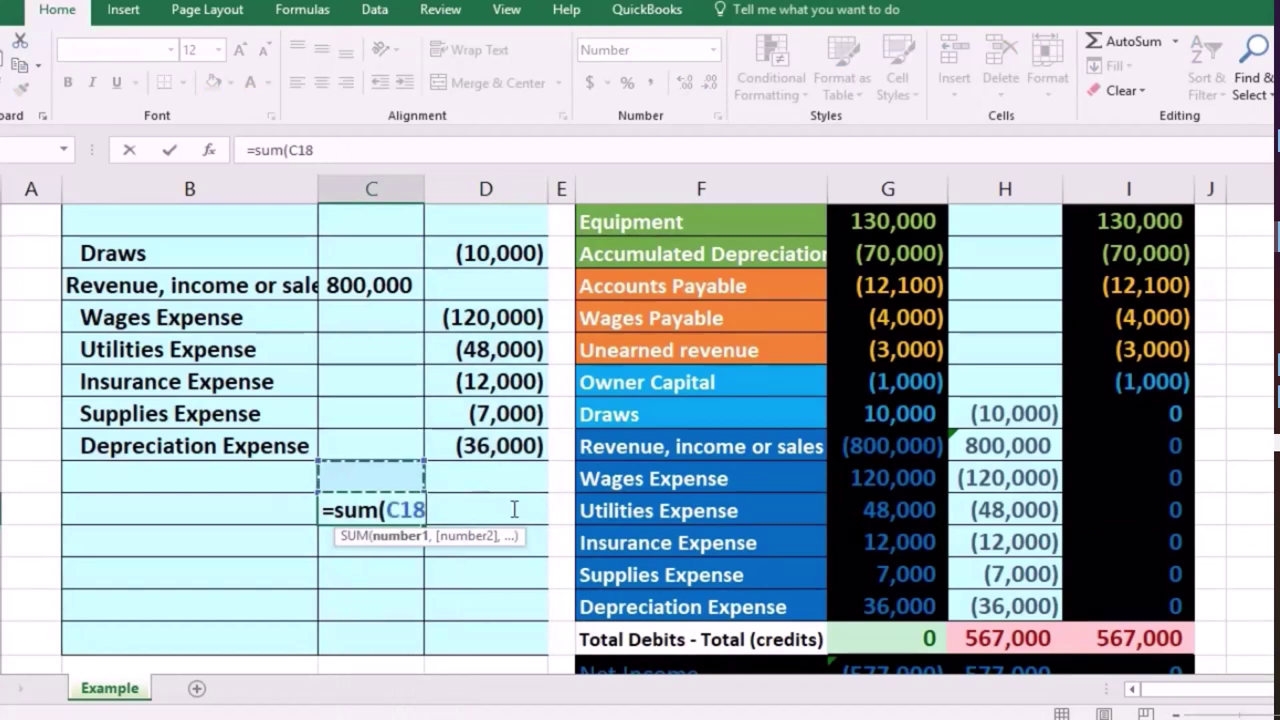
pyautogui.hotkey('shift', 'Up')
pyautogui.hotkey('shift', 'Up')
pyautogui.hotkey('shift', 'Up')
pyautogui.hotkey('shift', 'Up')
pyautogui.hotkey('shift', 'Up')
pyautogui.hotkey('shift', 'Up')
pyautogui.hotkey('shift', 'Up')
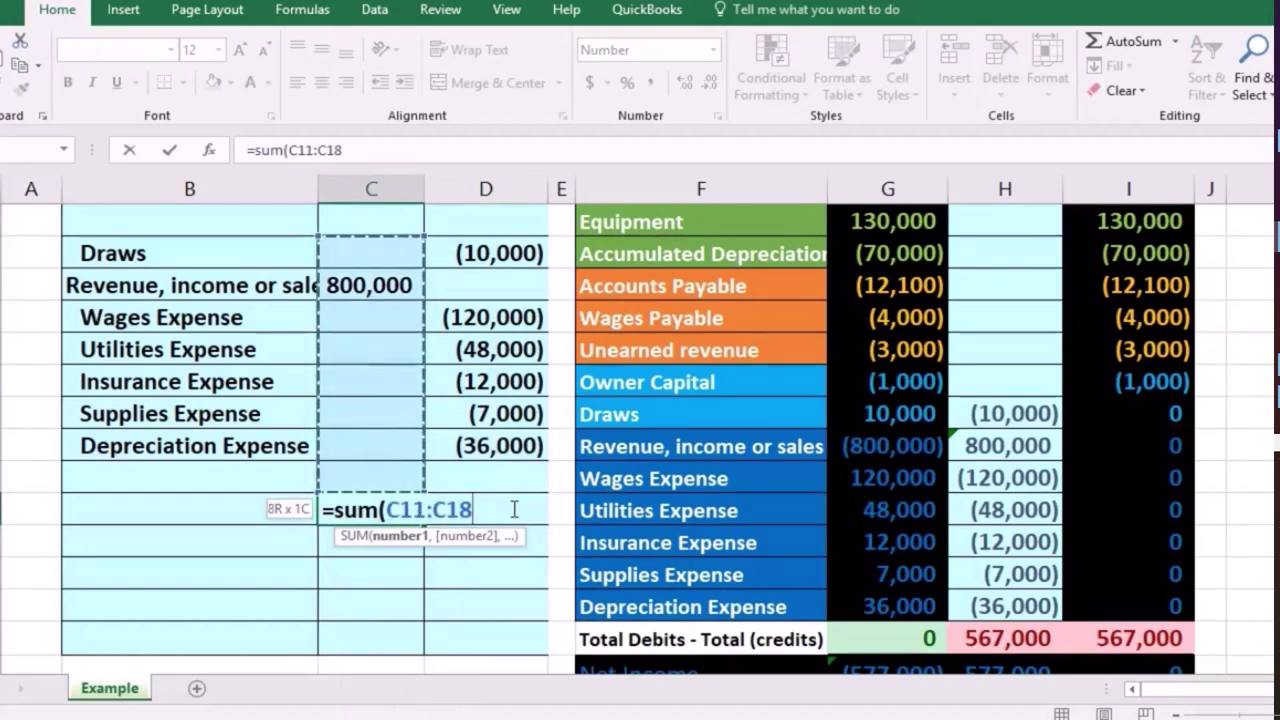
pyautogui.press('Return')
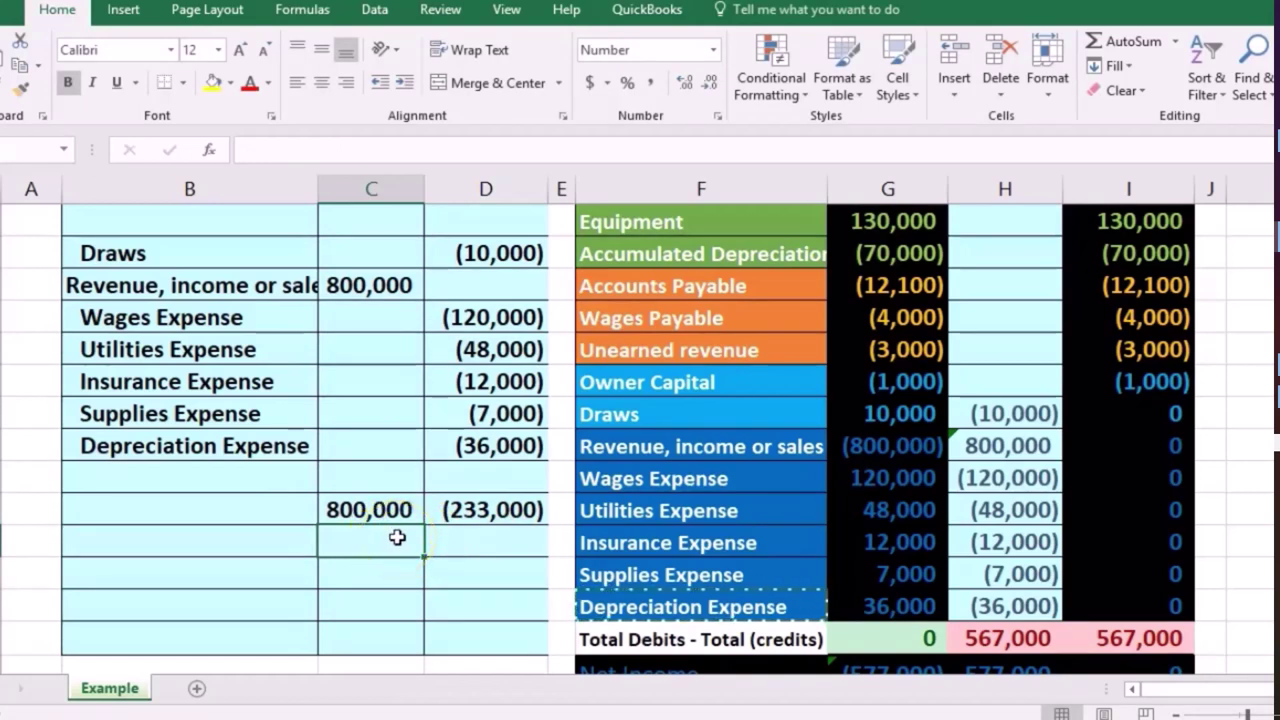
# Calculate the difference between journal debits and credits in cell D20 with the formula =C19+D19.
pyautogui.moveTo(354, 249); pyautogui.dragTo(475, 438)
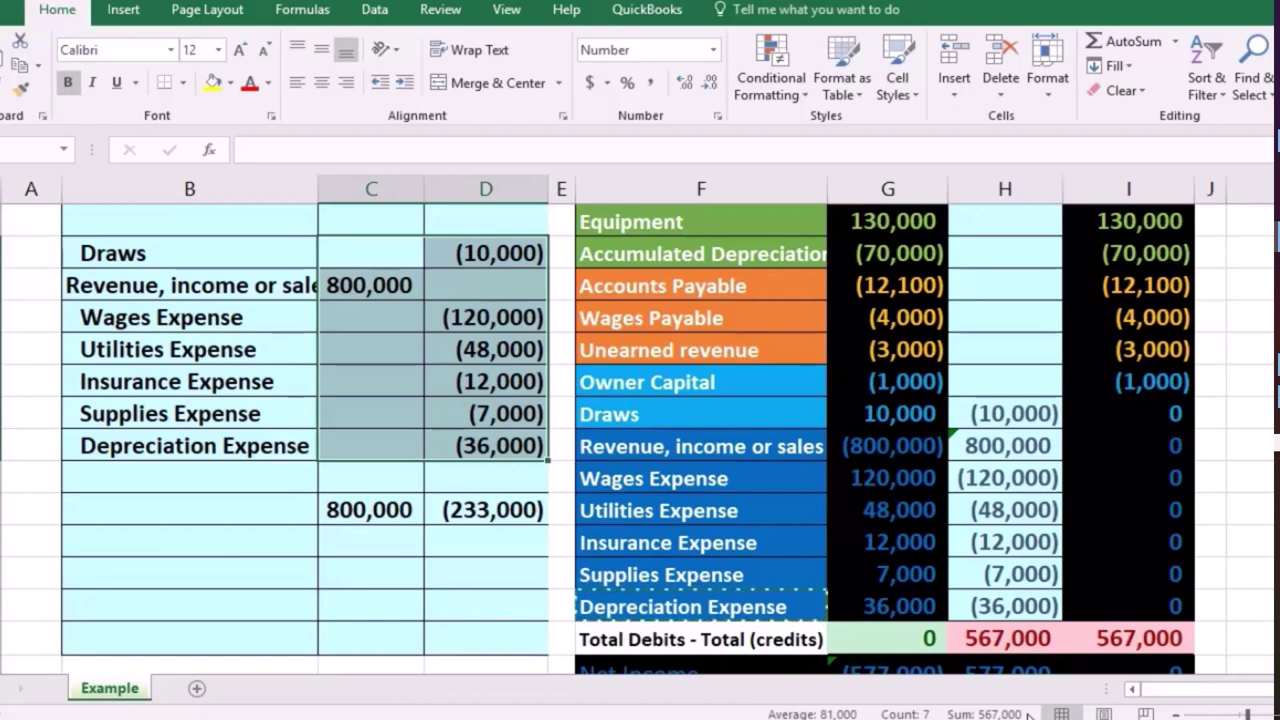
pyautogui.click(498, 542)
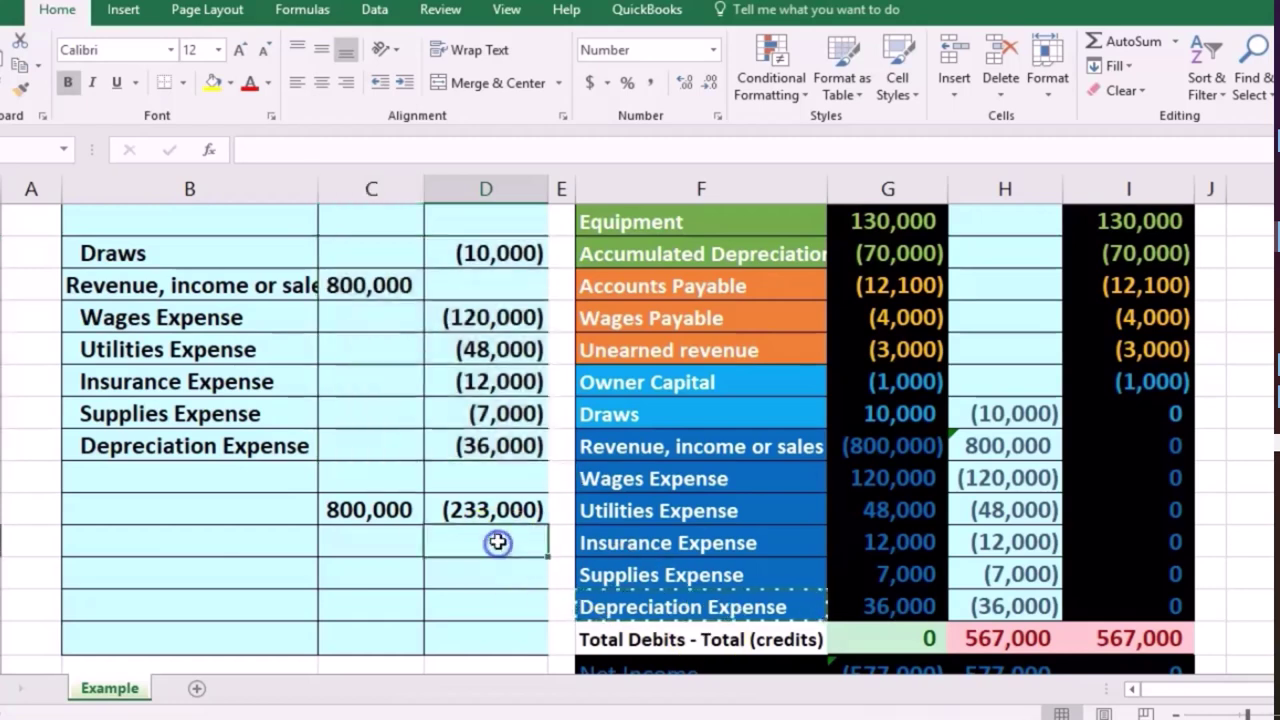
pyautogui.write('=')
pyautogui.press('Left')
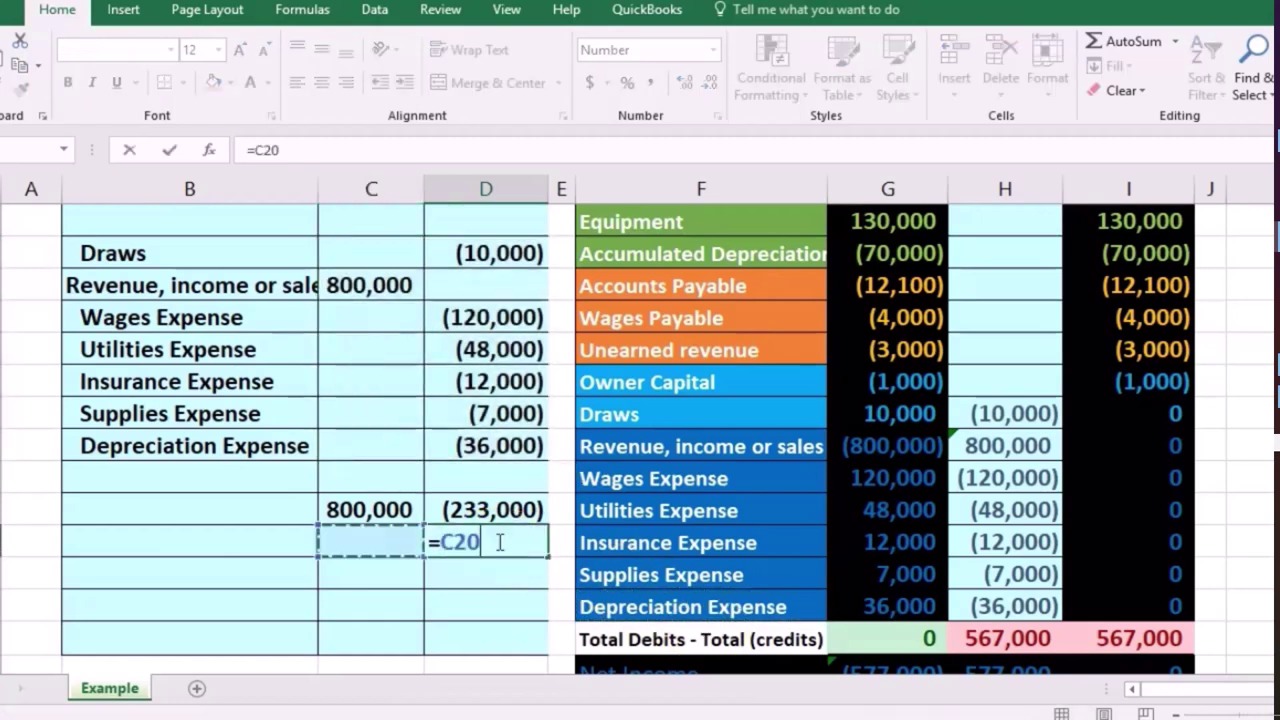
pyautogui.press('Up')
pyautogui.write('+')
pyautogui.press('Up')
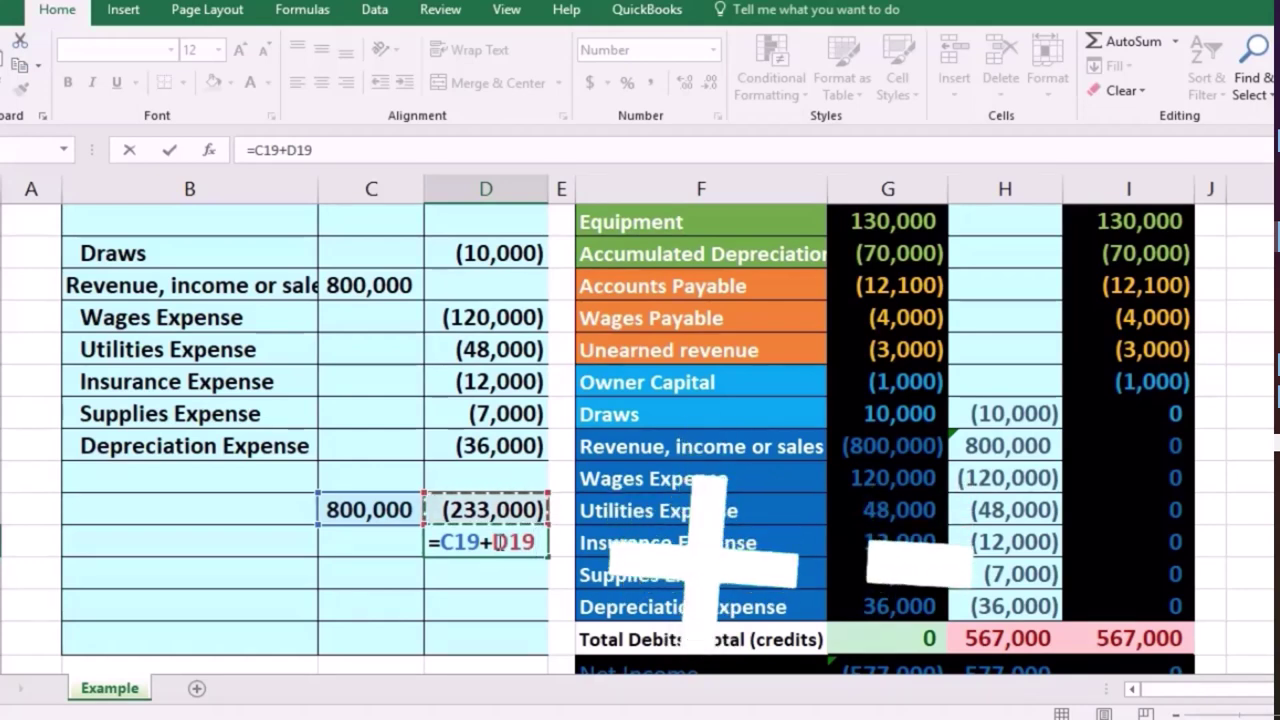
pyautogui.press('Return')
pyautogui.click(497, 541)
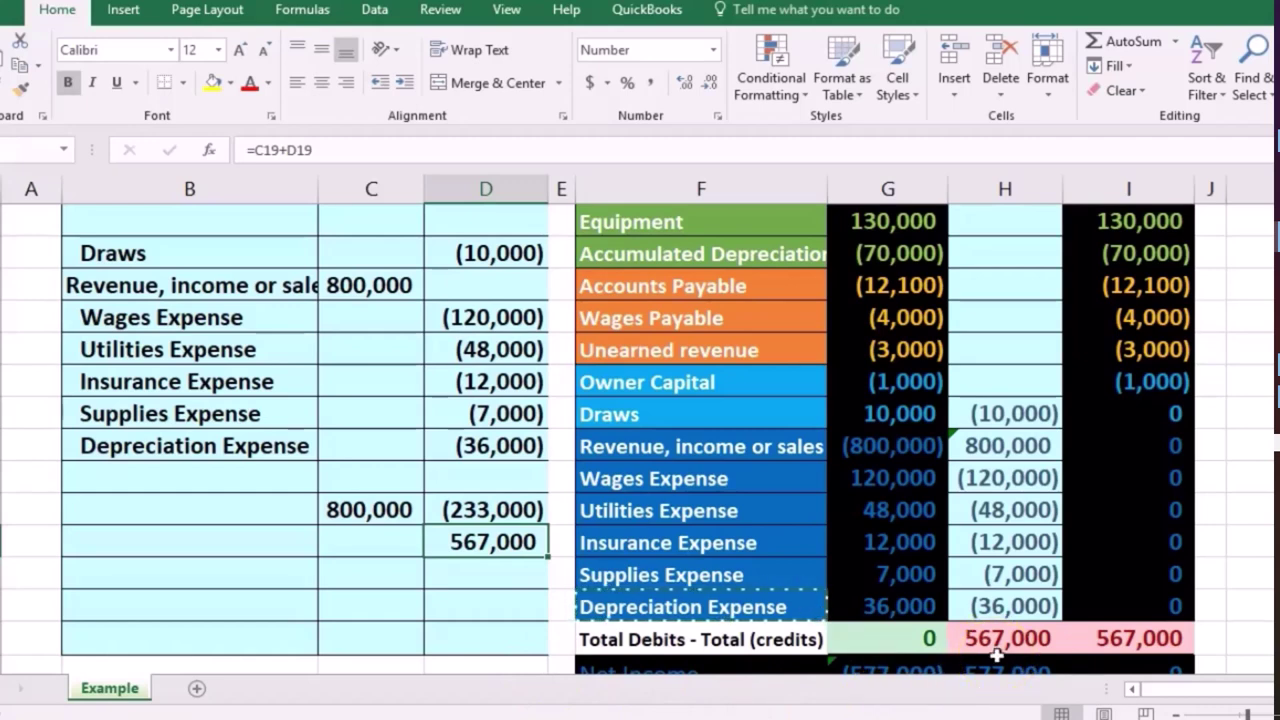
# Clear the scratch totals and difference from cells C19:D20 below the journal entry.
pyautogui.moveTo(371, 512); pyautogui.dragTo(458, 544)
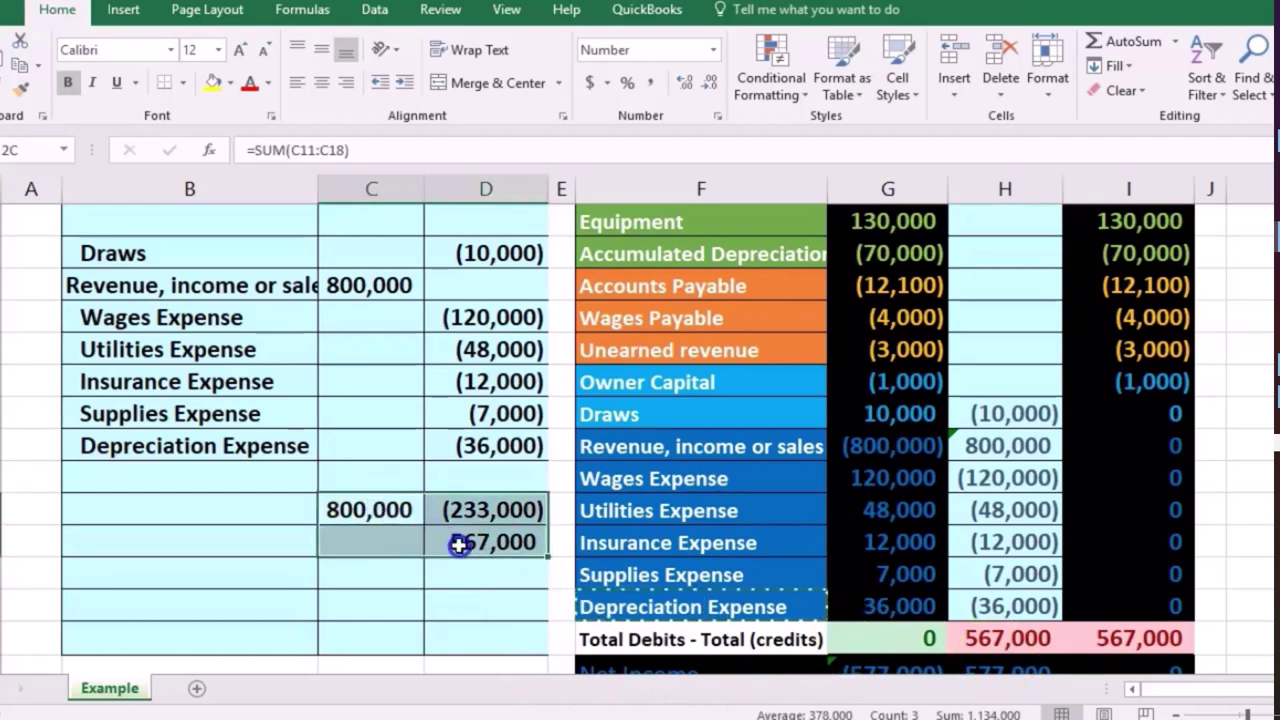
pyautogui.press('Delete')
pyautogui.press('Up')
pyautogui.press('Right')
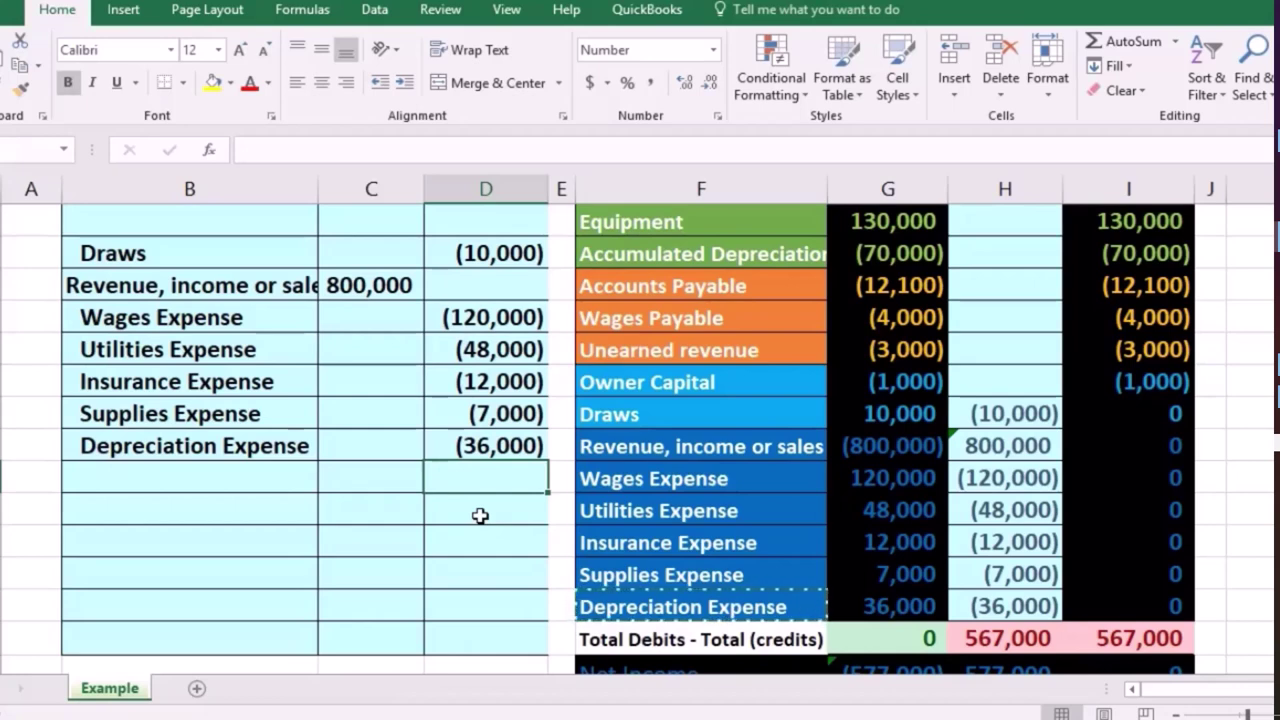
# Calculate the journal entry's balancing credit in cell D18 with the formula -SUM(C11:D17).
pyautogui.moveTo(382, 248); pyautogui.dragTo(486, 437)
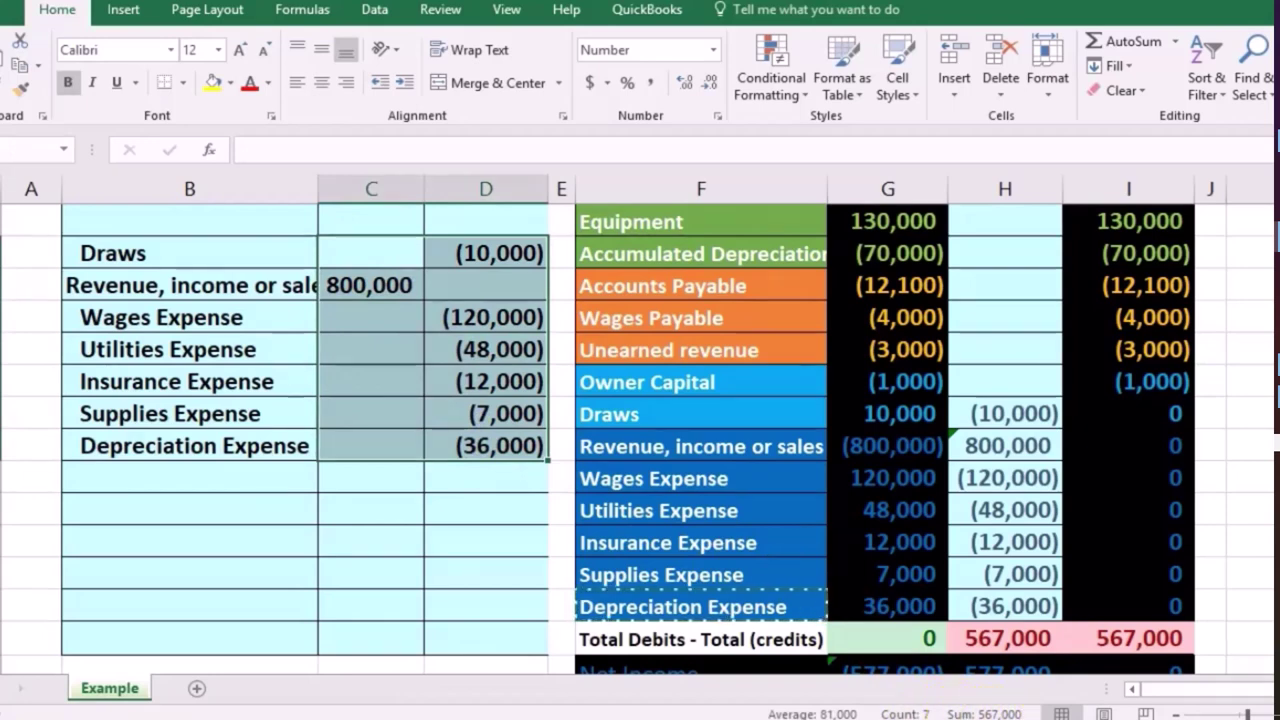
pyautogui.click(488, 480)
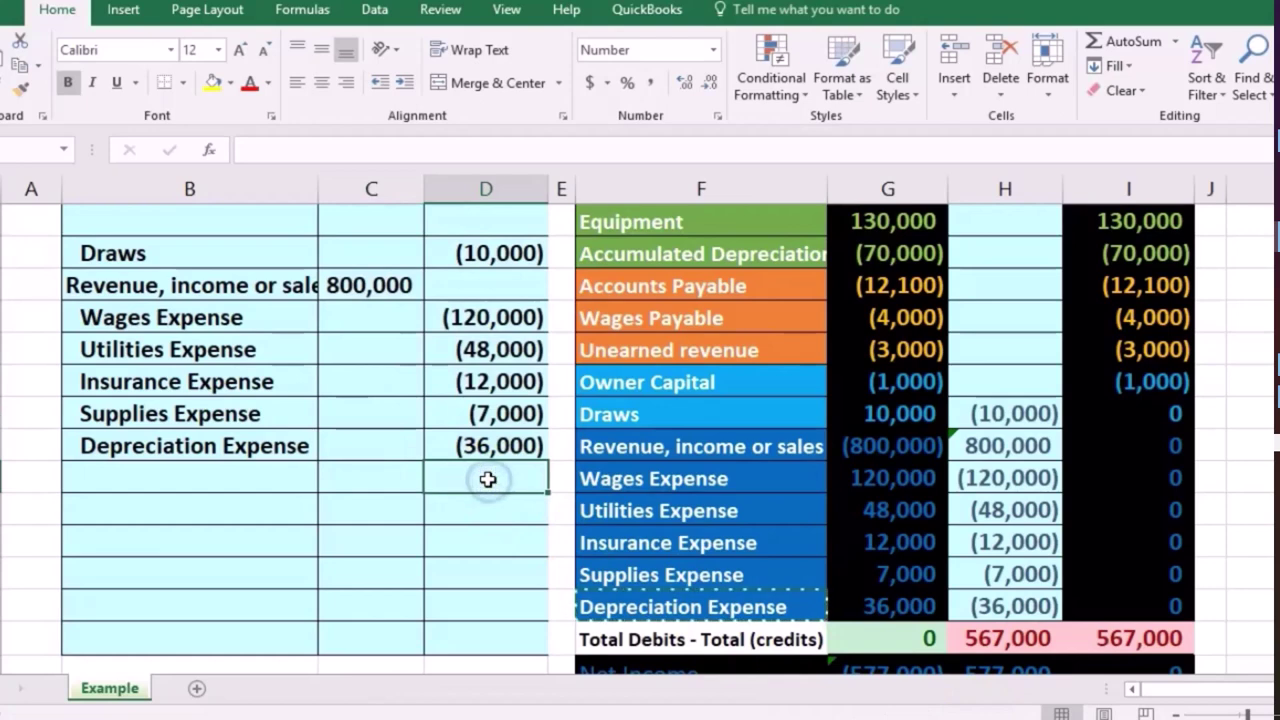
pyautogui.write('-')
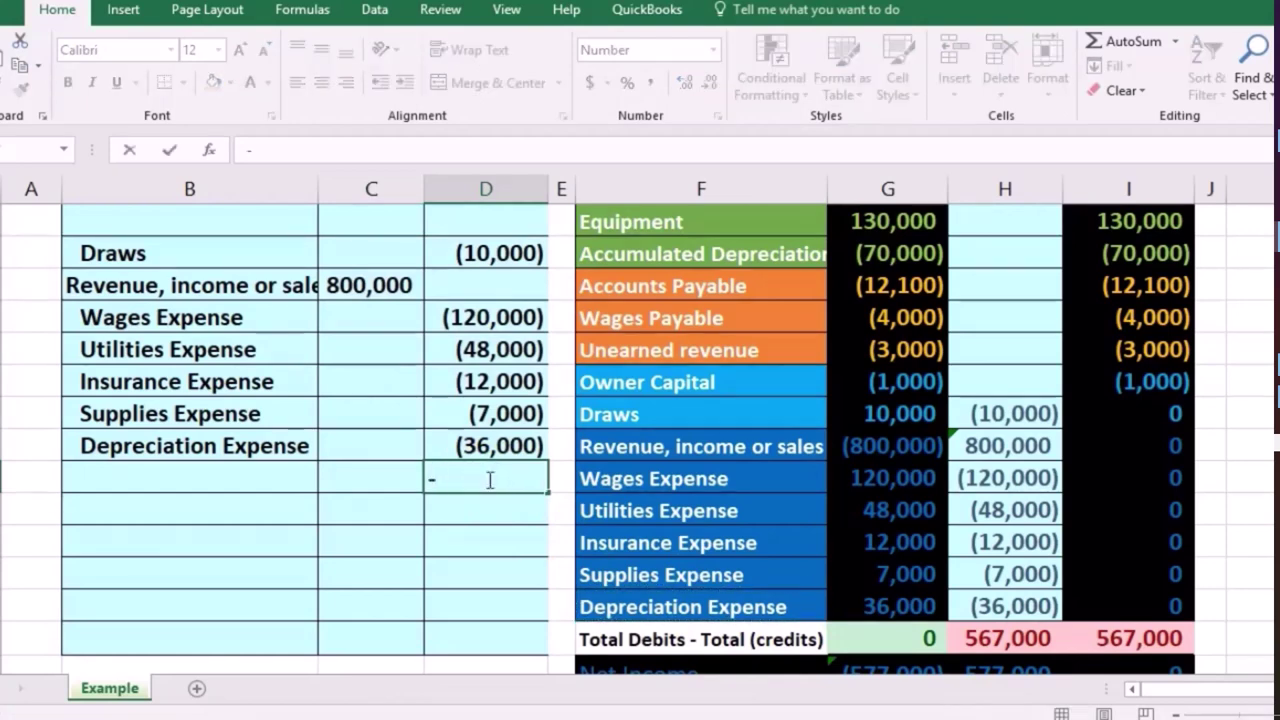
pyautogui.write('sum')
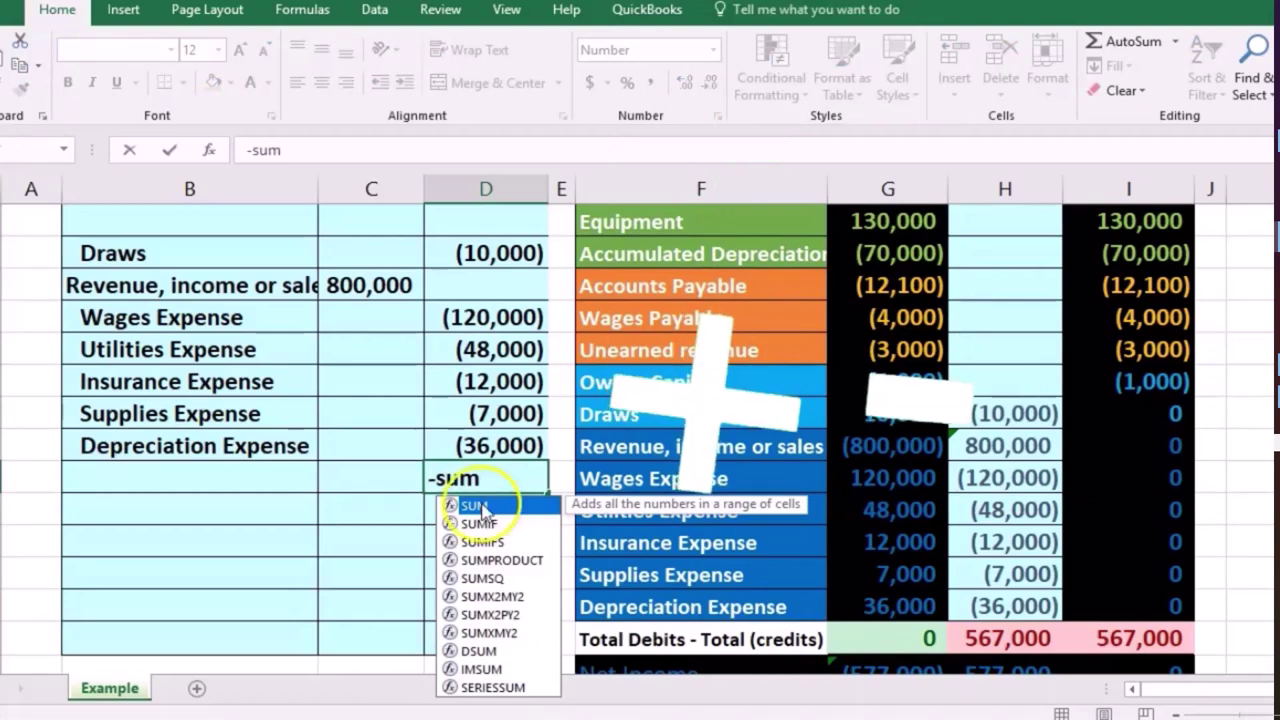
pyautogui.doubleClick(481, 507)
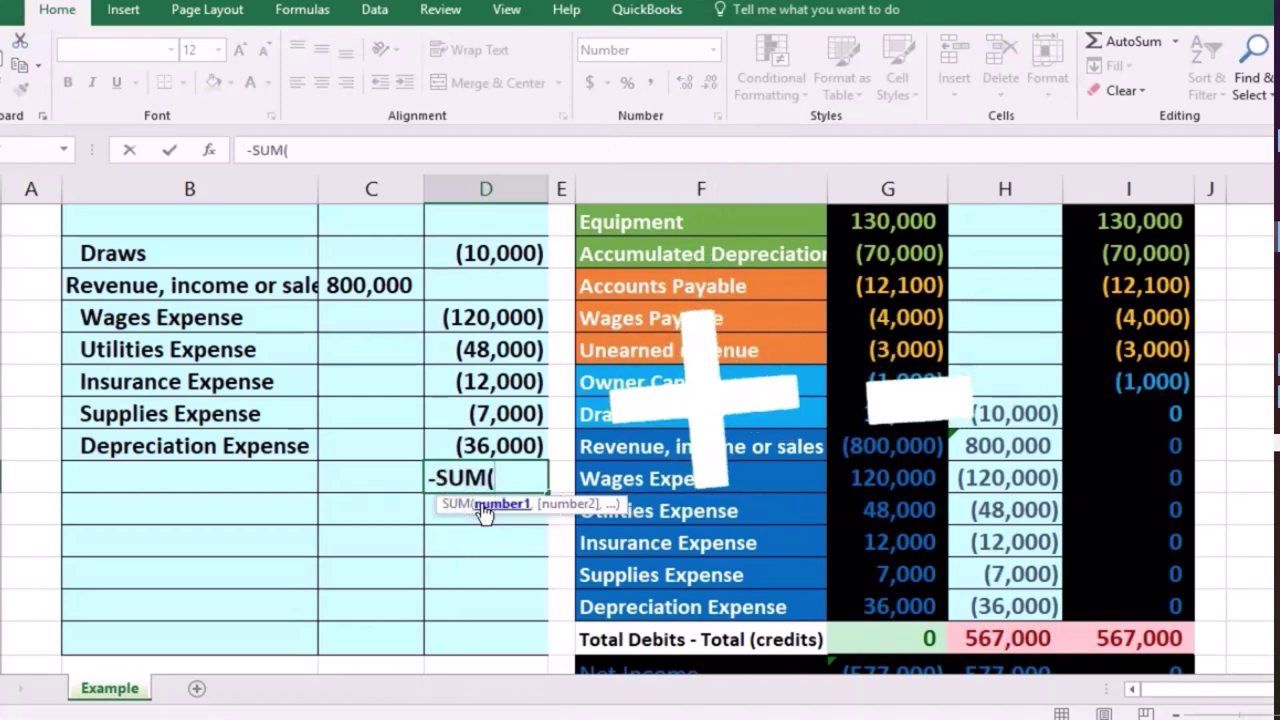
pyautogui.click(354, 253)
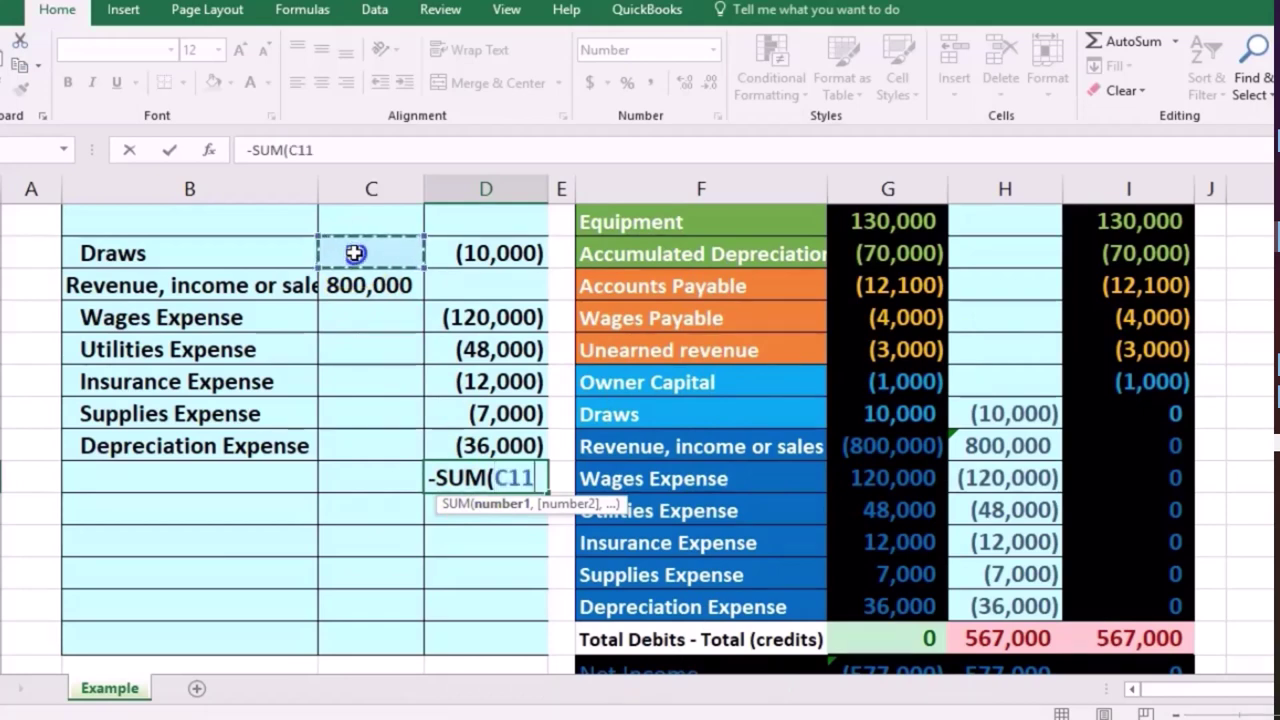
pyautogui.moveTo(354, 253); pyautogui.dragTo(484, 430)
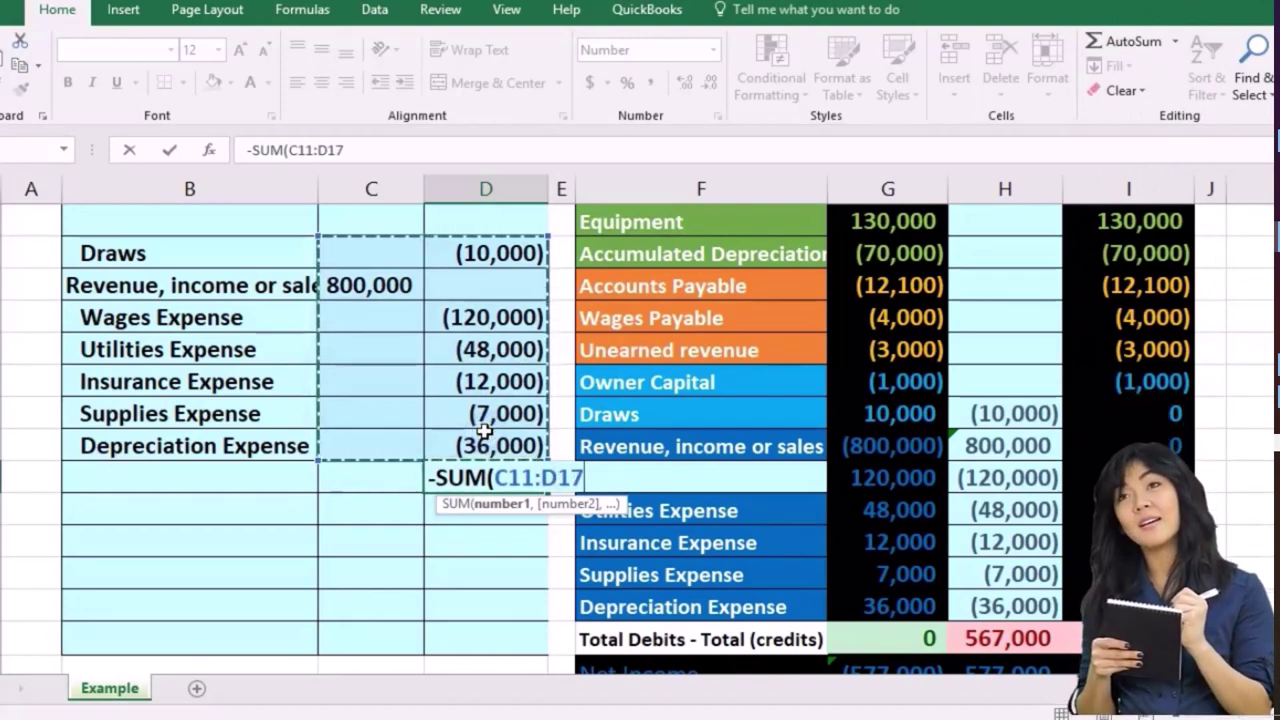
pyautogui.press('Return')
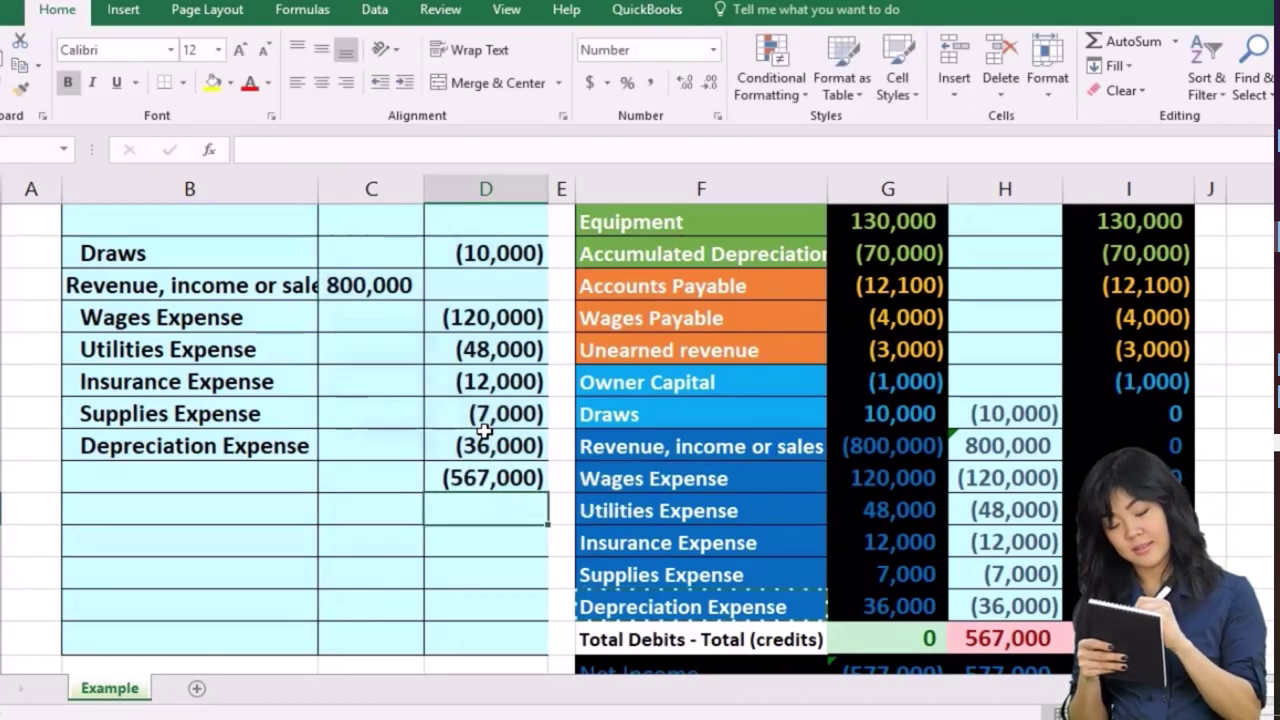
pyautogui.click(497, 533)
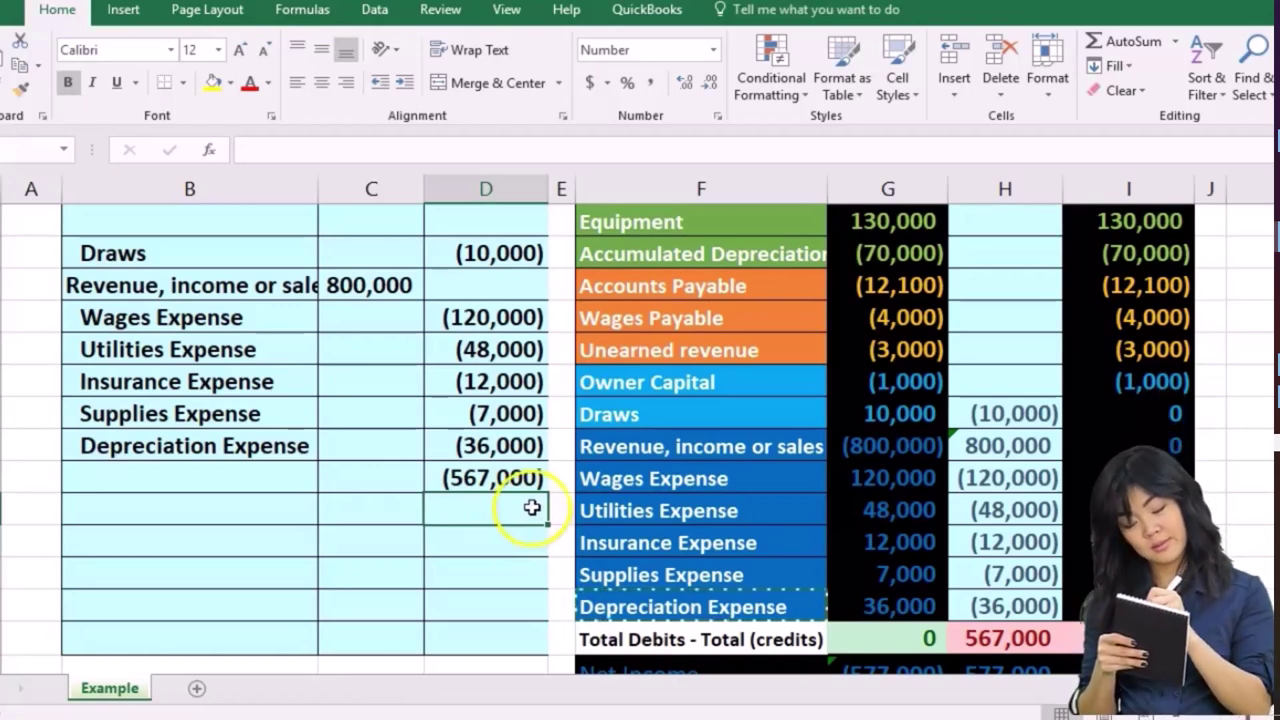
# Copy the Owner Capital account name from the trial balance into cell B18 as values only and indent it.
pyautogui.click(652, 381)
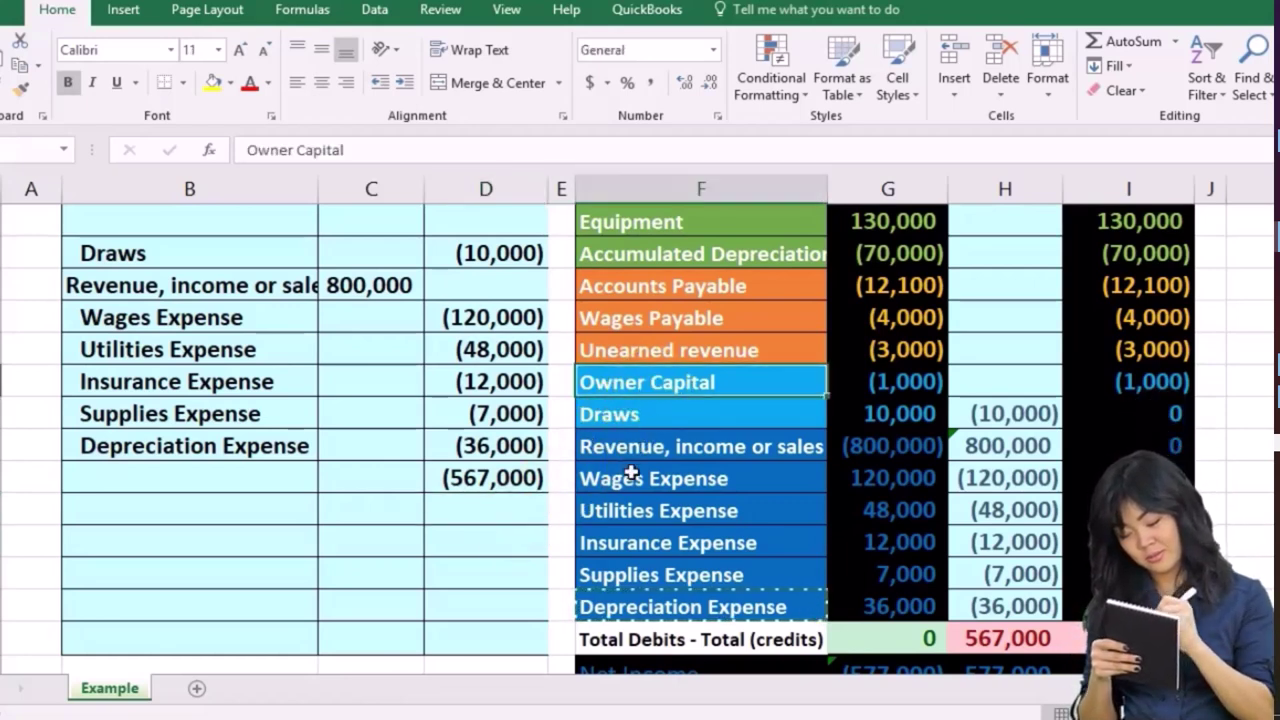
pyautogui.rightClick(690, 386)
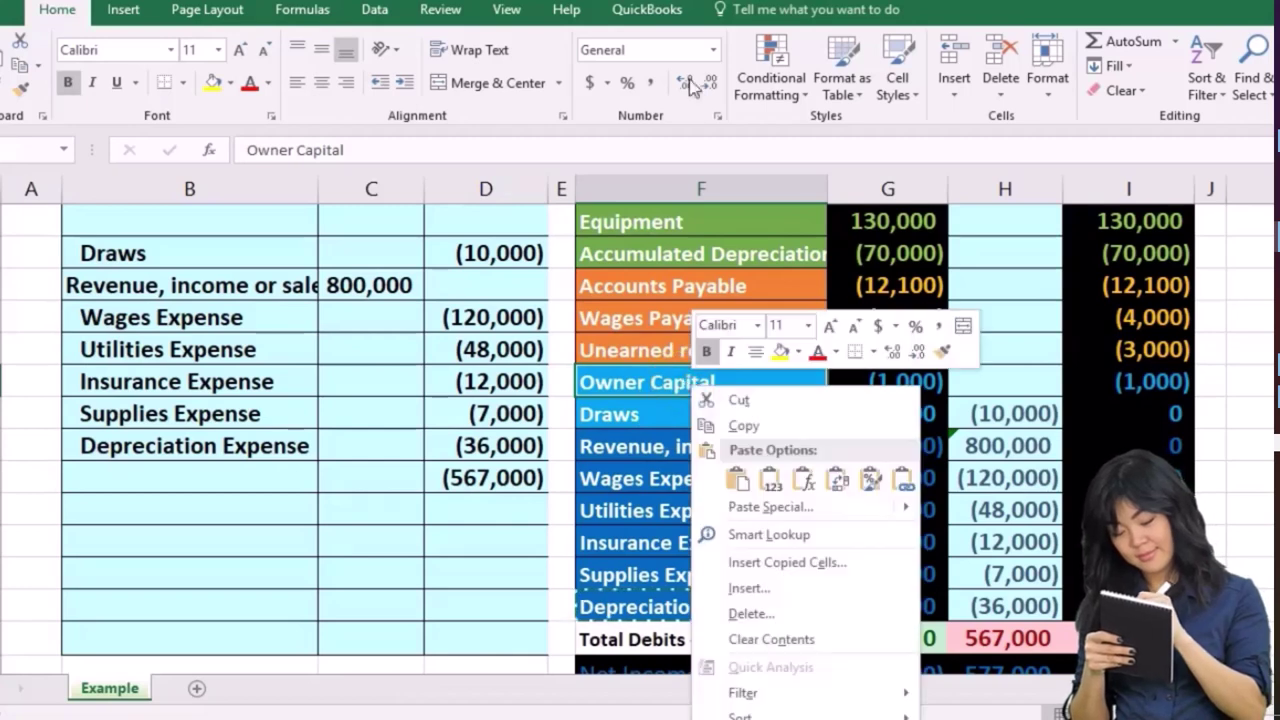
pyautogui.click(720, 426)
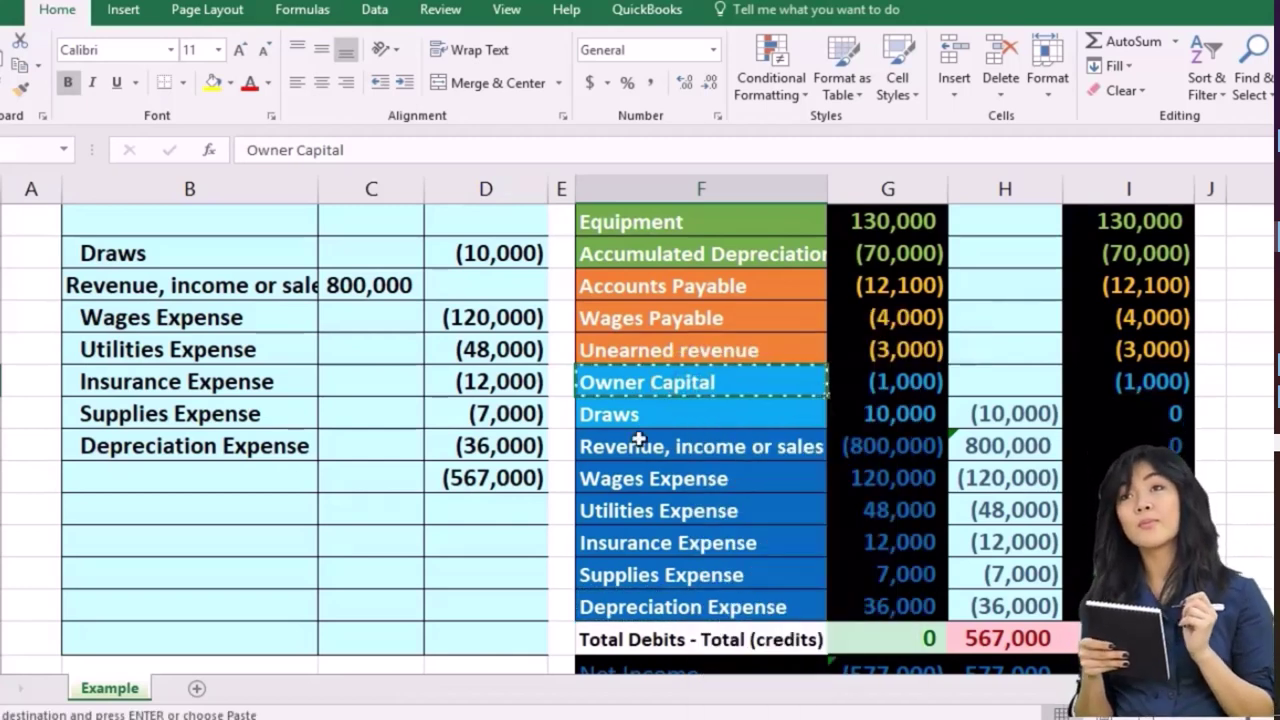
pyautogui.click(272, 474)
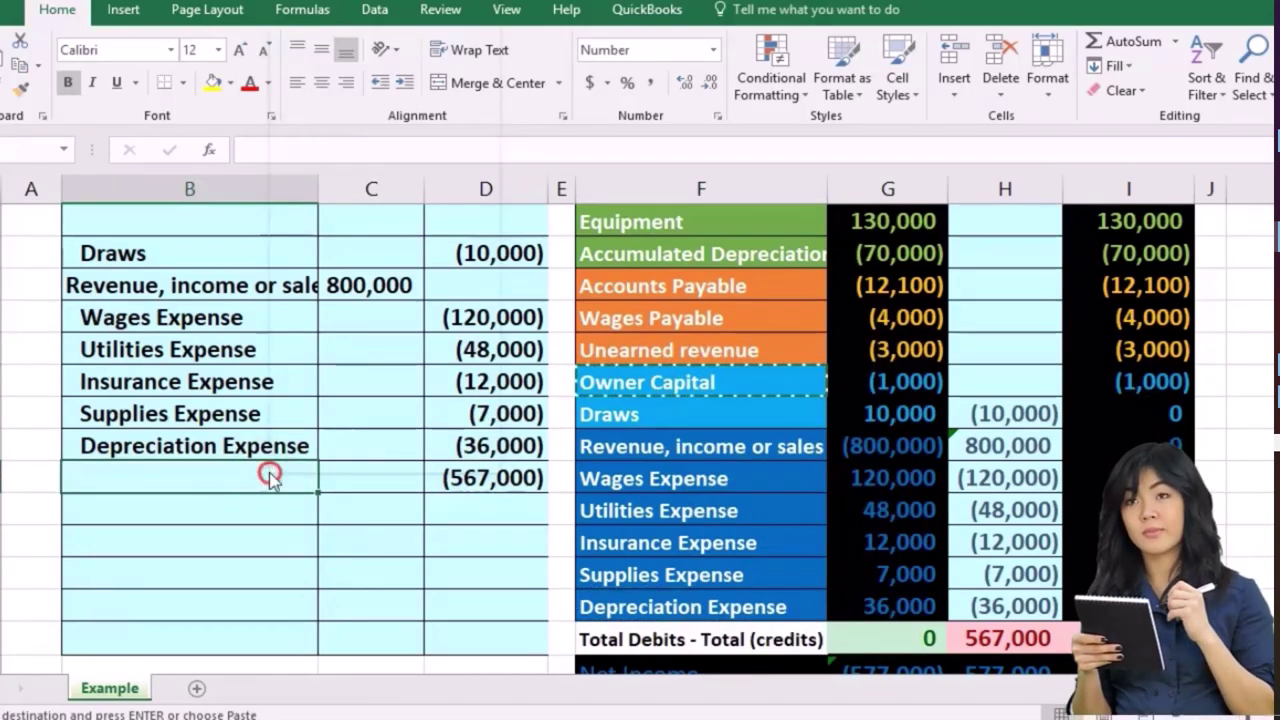
pyautogui.rightClick(270, 474)
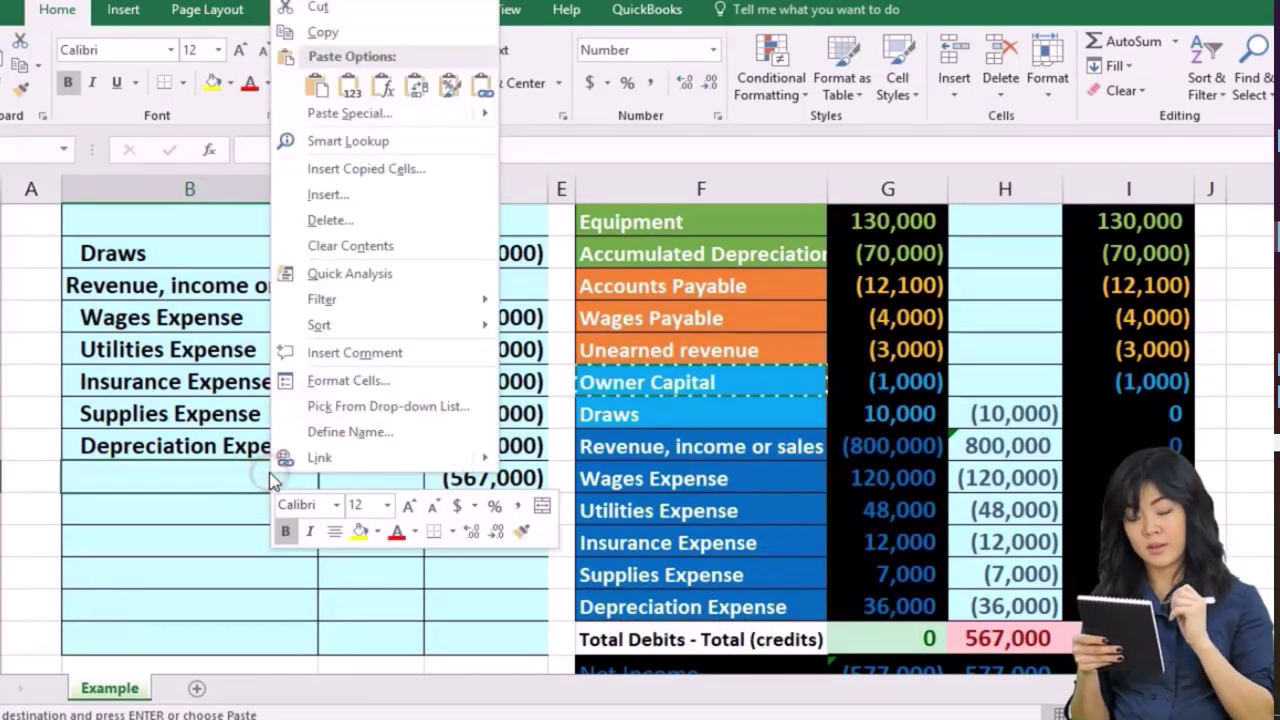
pyautogui.click(345, 90)
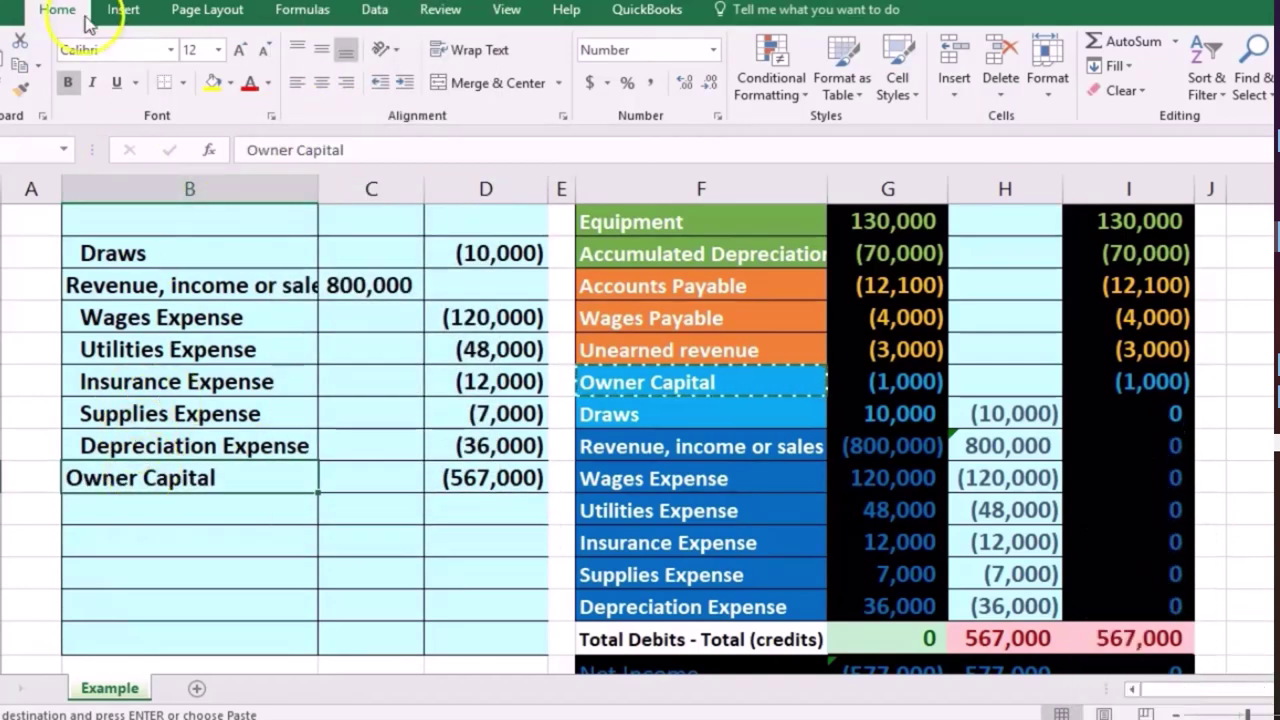
pyautogui.click(405, 84)
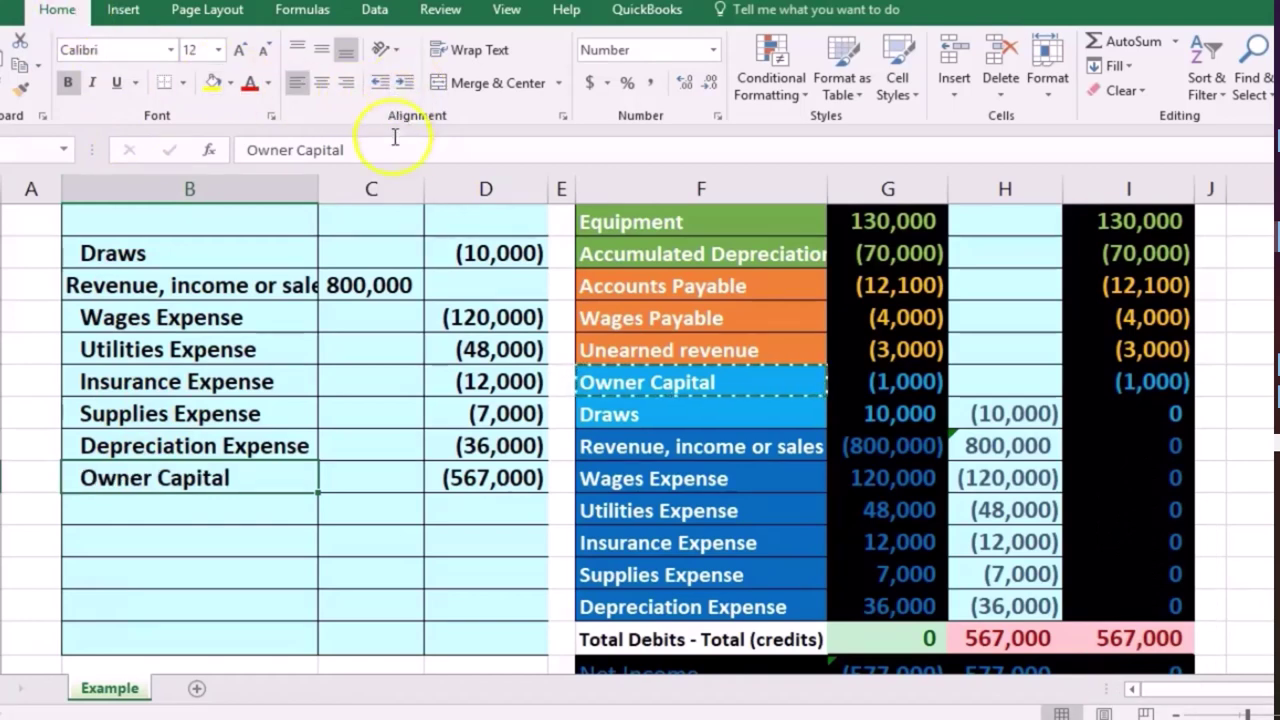
# Post the Owner Capital credit to the closing entries column in cell H15 with the formula =D18.
pyautogui.click(994, 385)
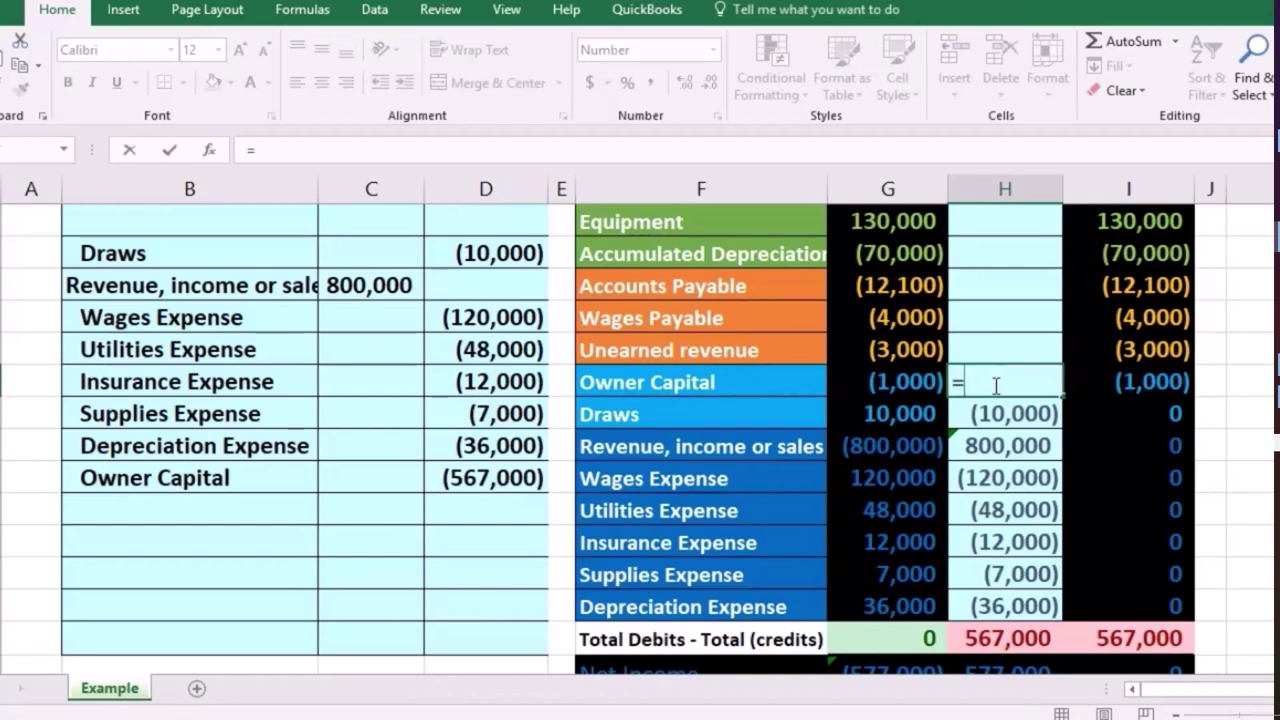
pyautogui.click(518, 477)
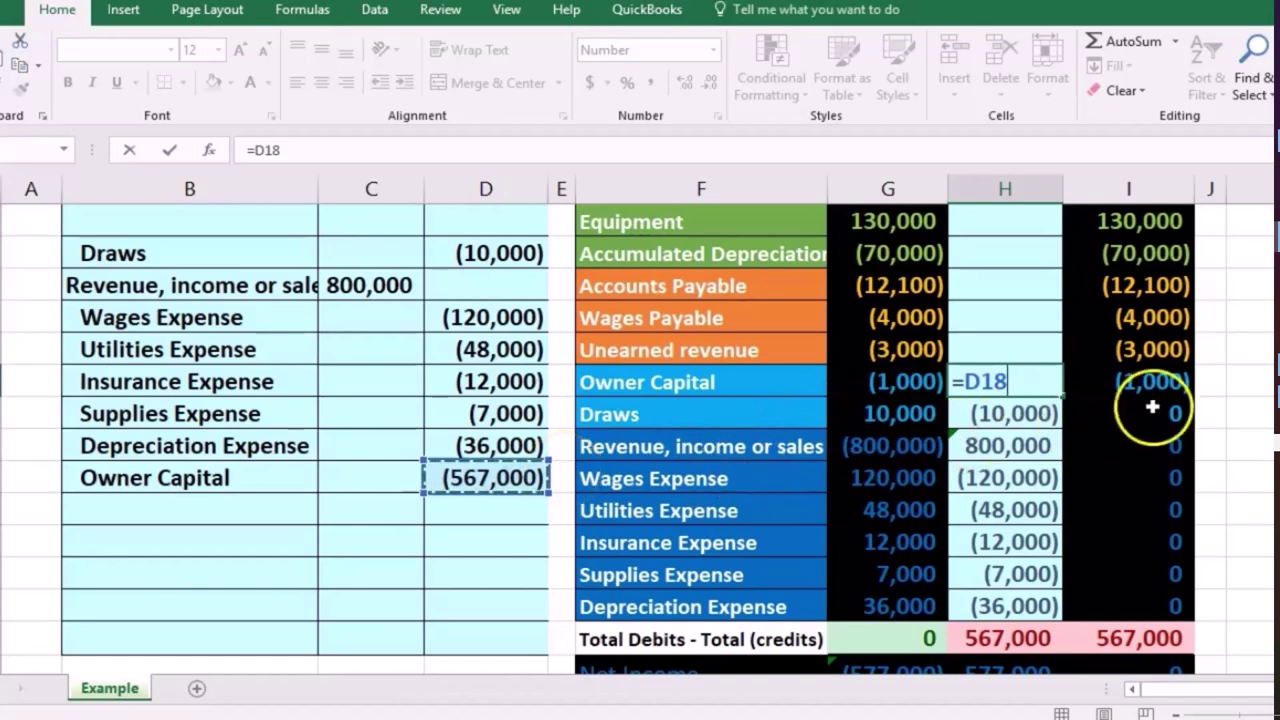
pyautogui.press('Return')
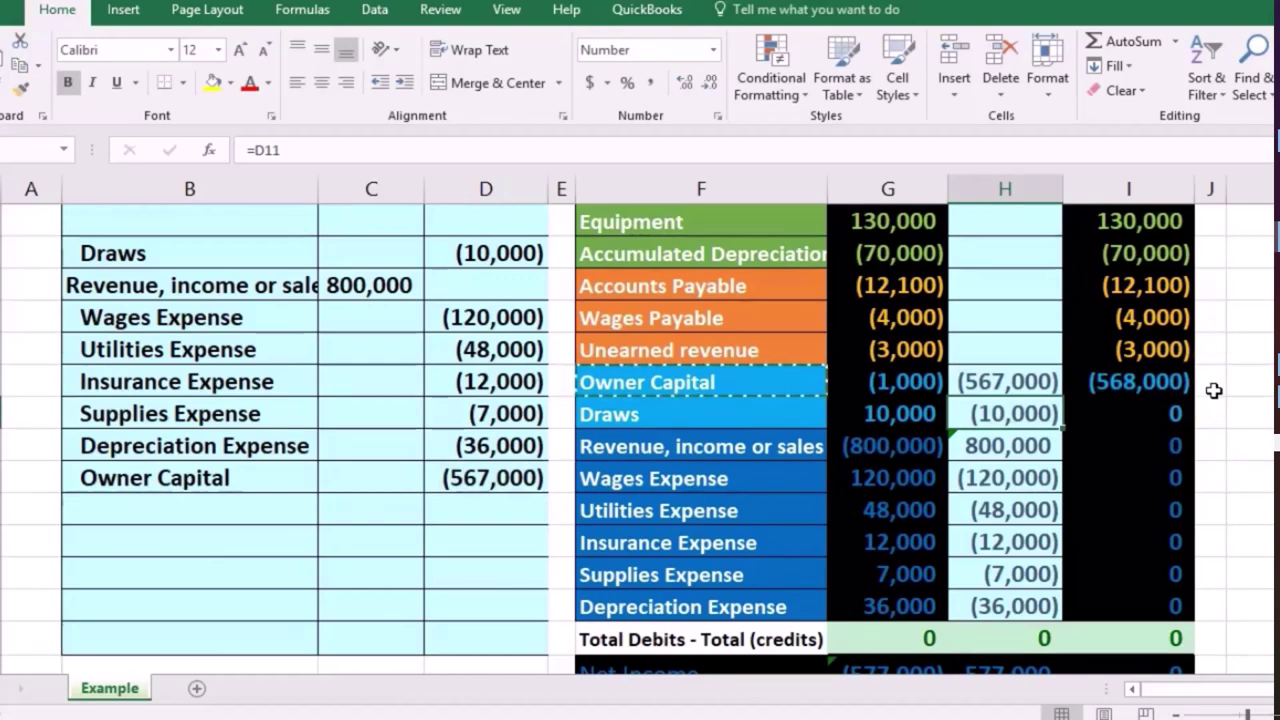
# Check the post-close balances of draws, revenue and expenses, and trace Owner Capital's ending balance to its opening balance, net income and draws.
pyautogui.scroll(1, 1214, 400)
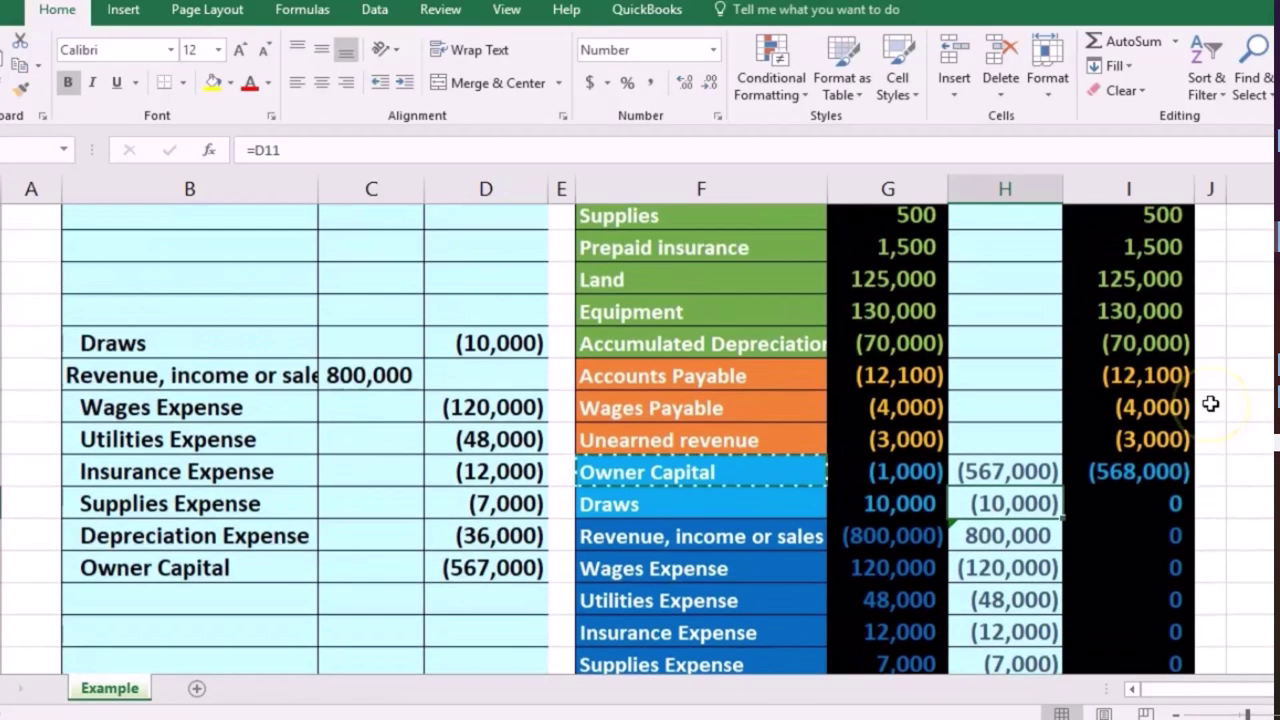
pyautogui.scroll(-1, 1160, 480)
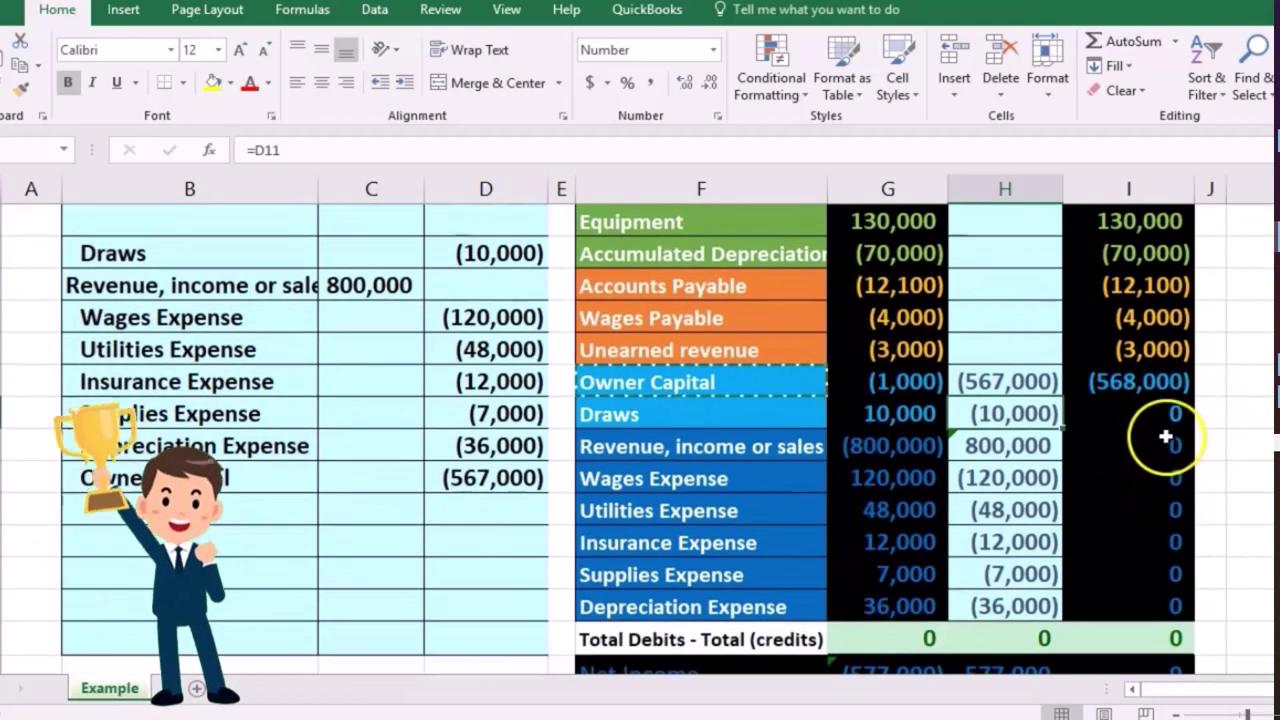
pyautogui.moveTo(1166, 420)
pyautogui.mouseDown()
pyautogui.moveTo(1143, 529)
pyautogui.moveTo(1146, 601)
pyautogui.mouseUp()
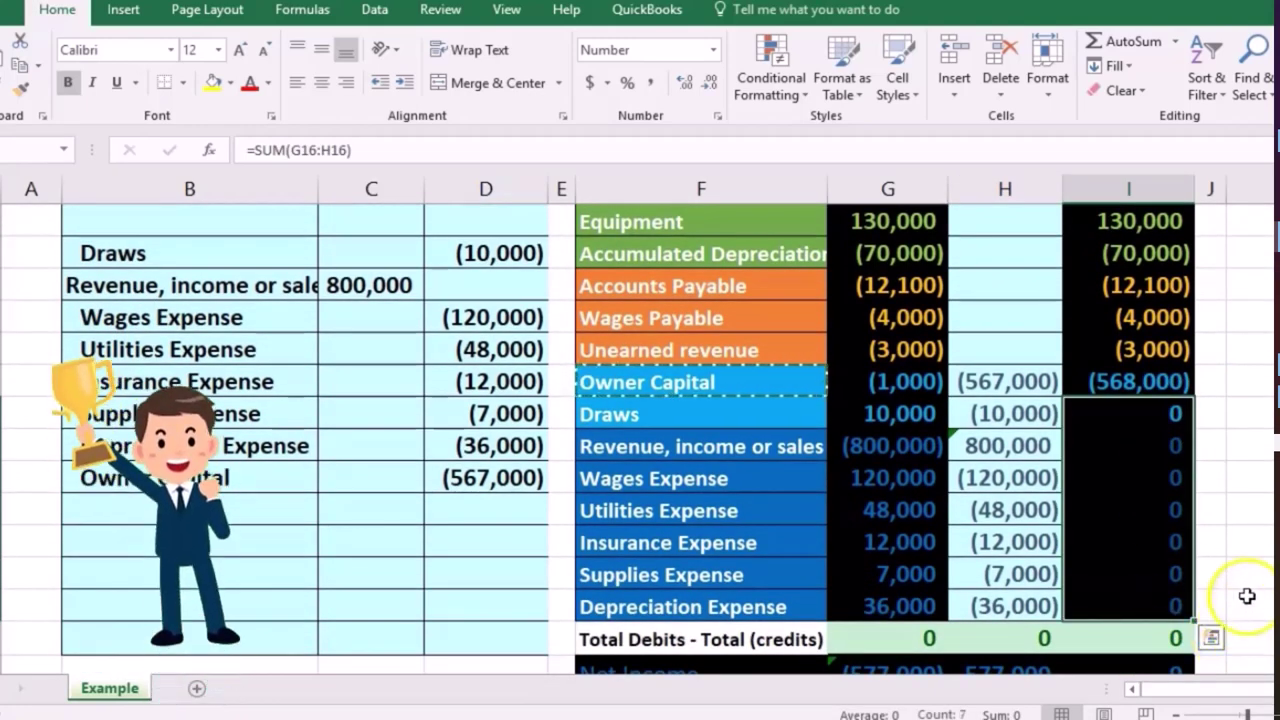
pyautogui.click(1188, 393)
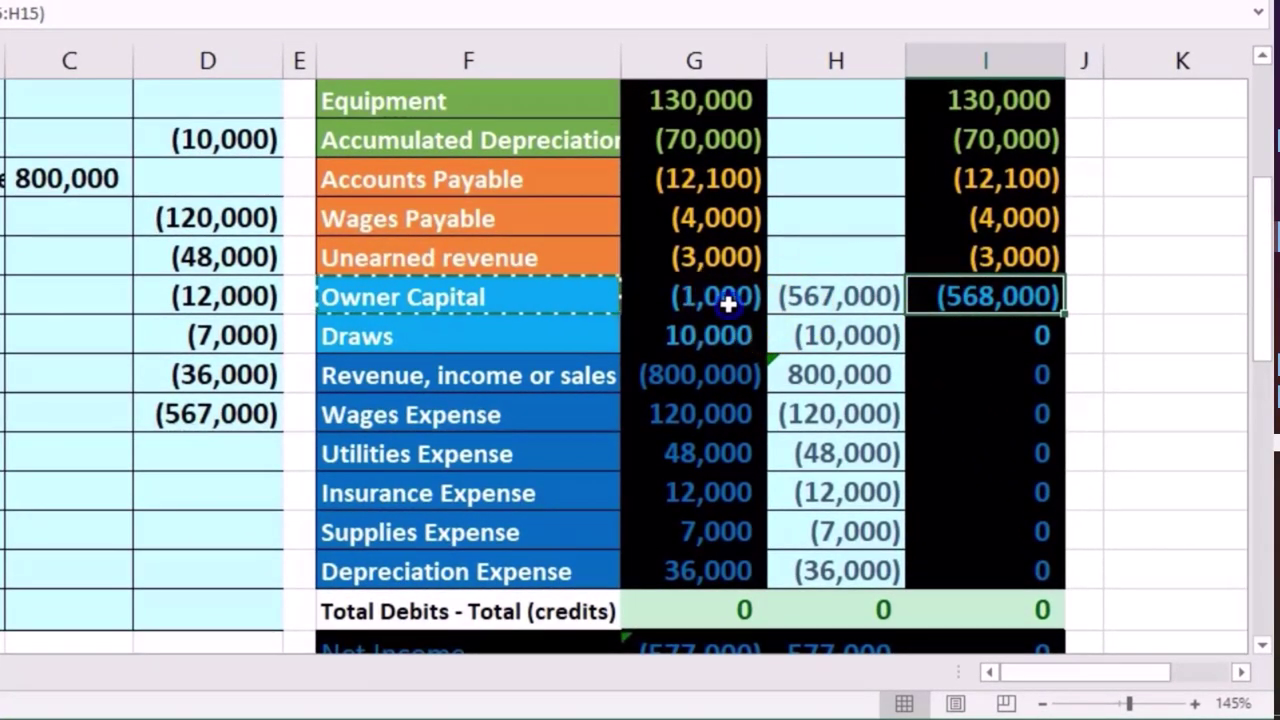
pyautogui.click(735, 308)
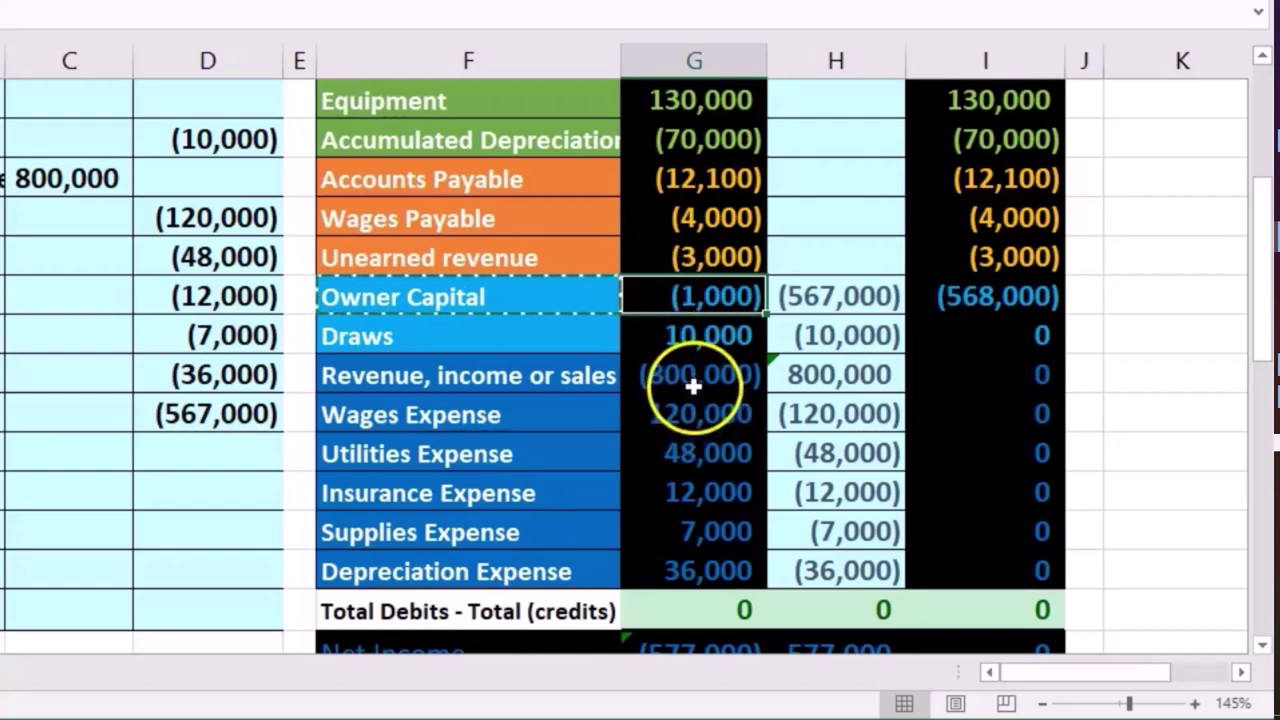
pyautogui.moveTo(680, 370); pyautogui.dragTo(683, 557)
pyautogui.scroll(-1, 683, 555)
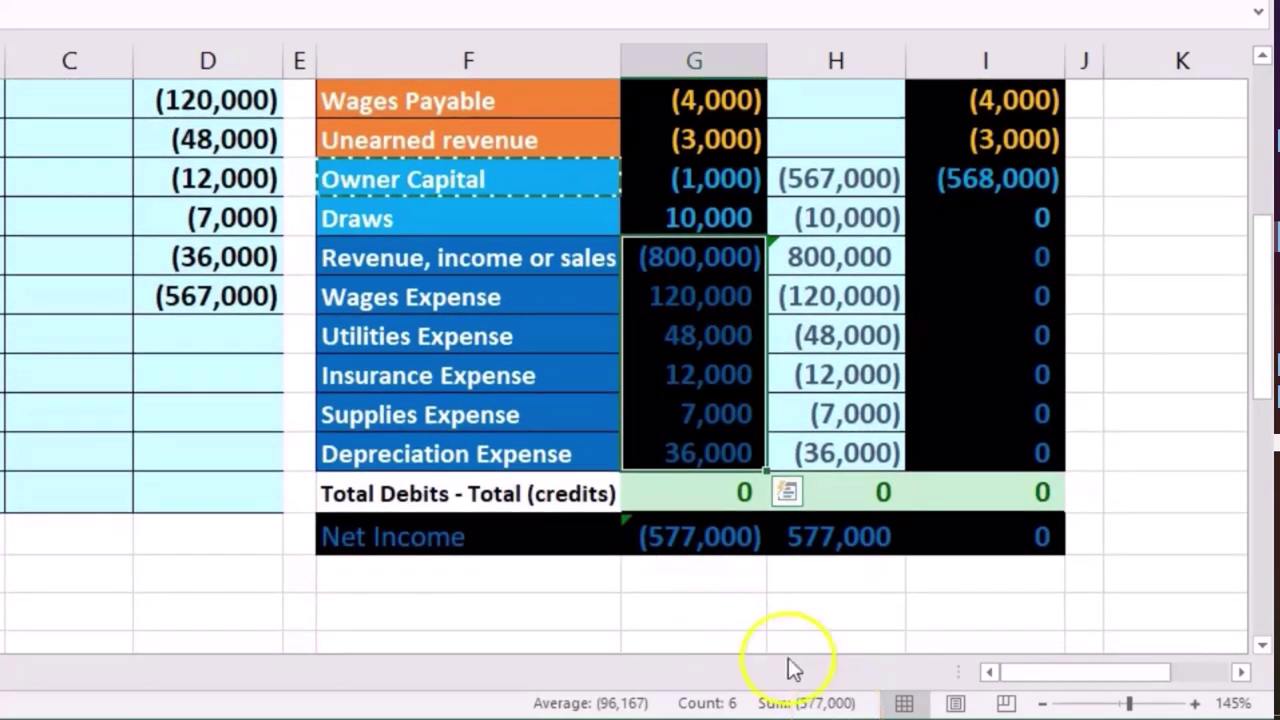
pyautogui.scroll(1, 766, 628)
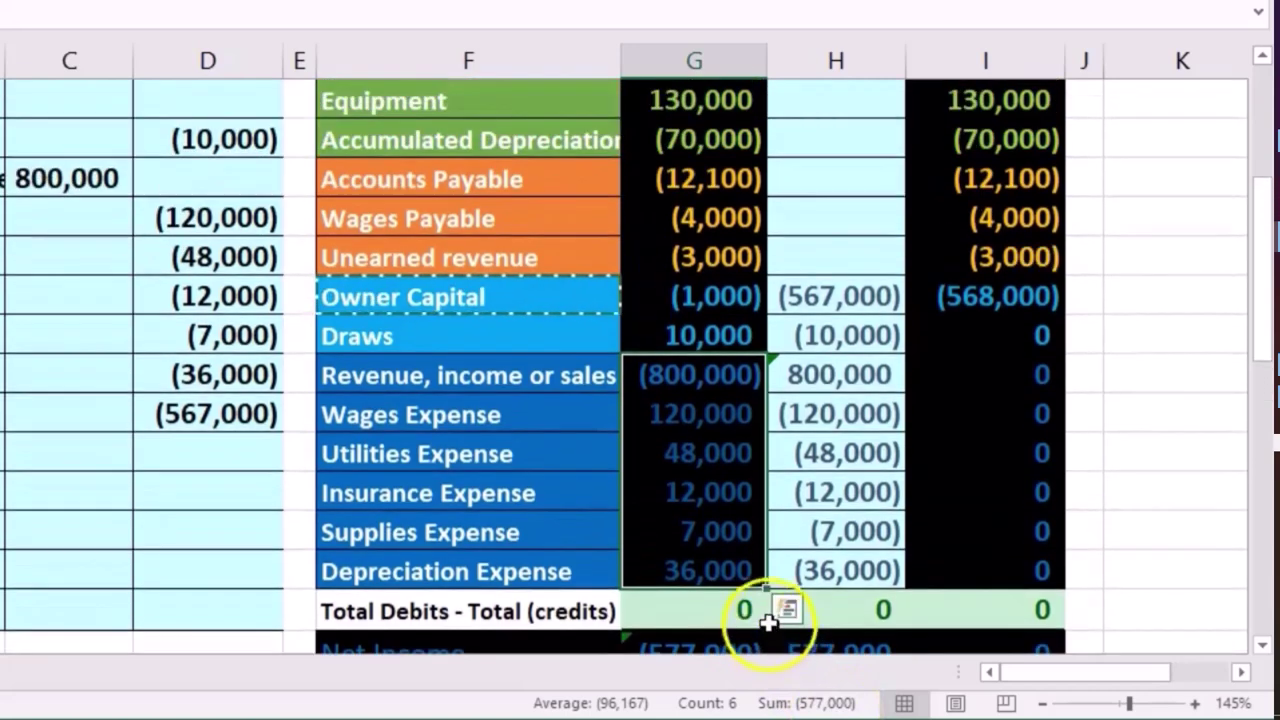
pyautogui.click(685, 336)
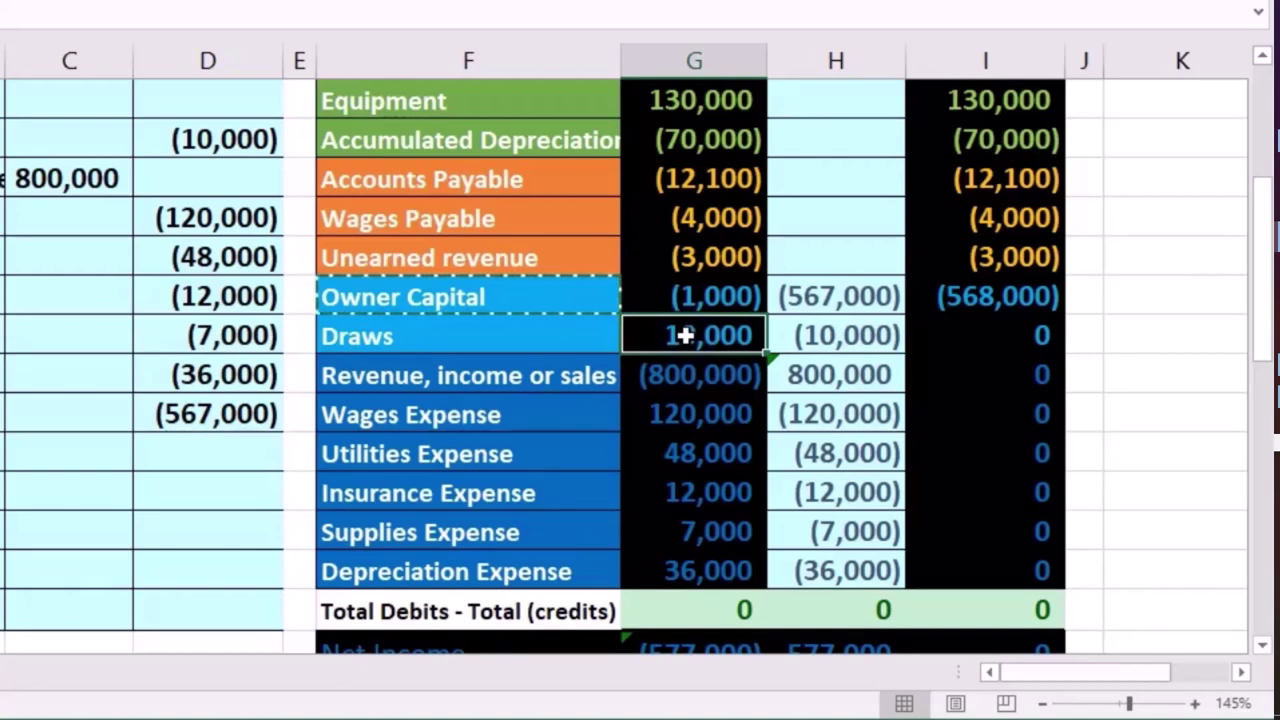
pyautogui.click(706, 296)
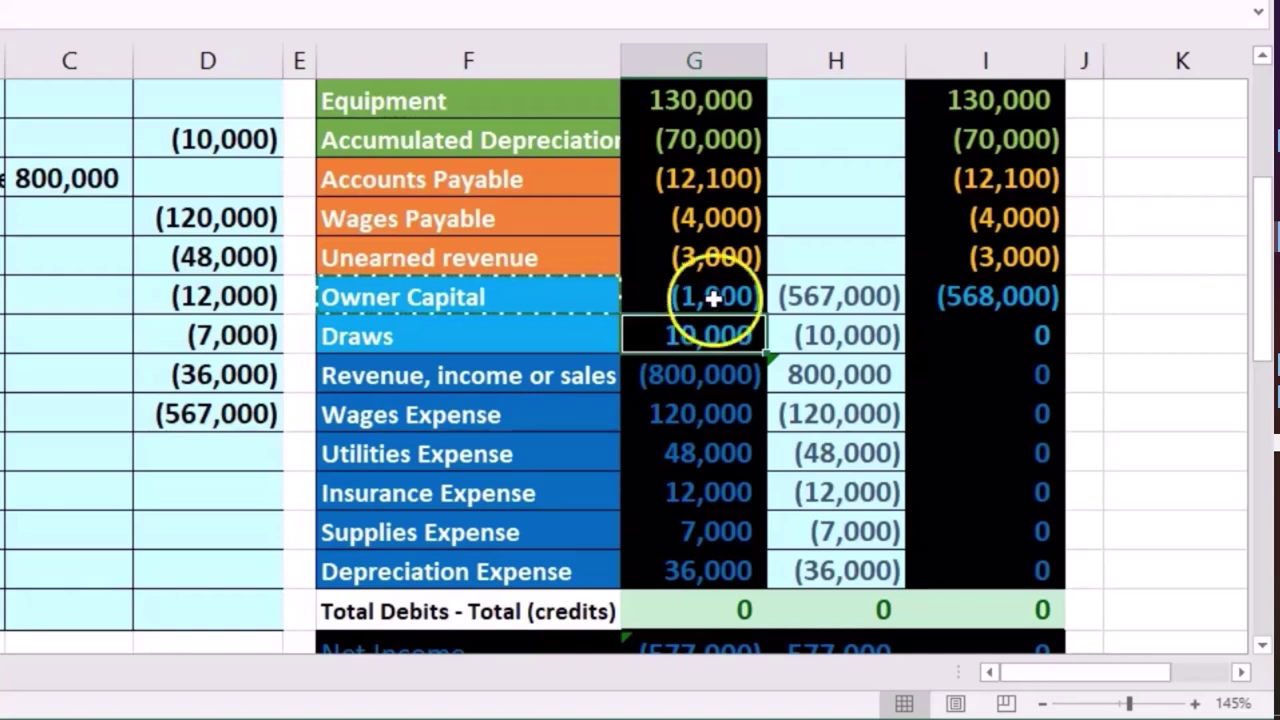
pyautogui.click(791, 286)
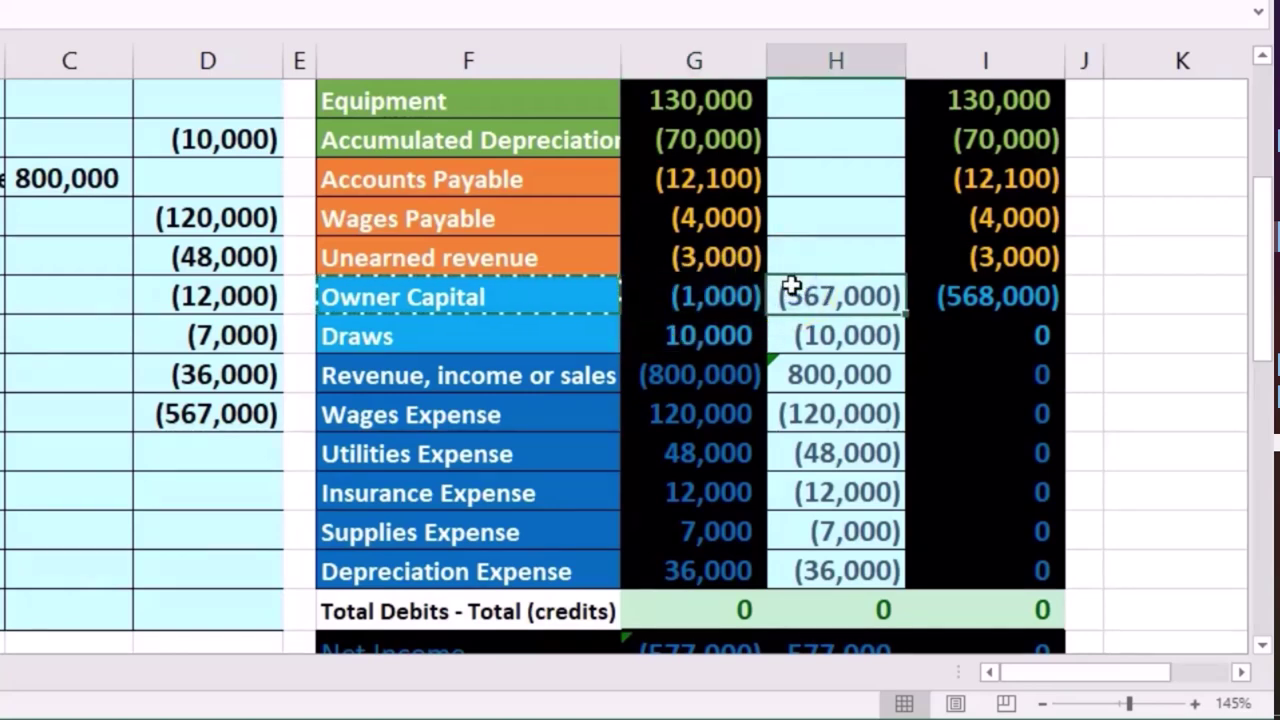
pyautogui.click(1000, 305)
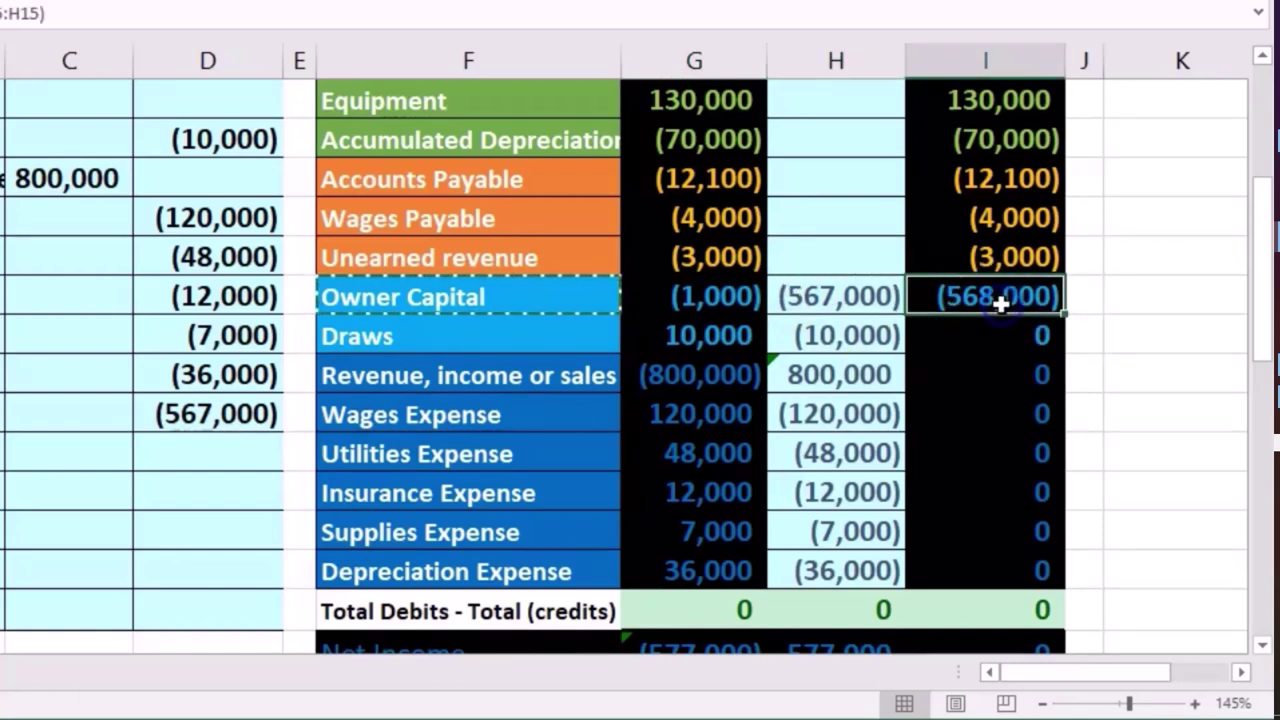